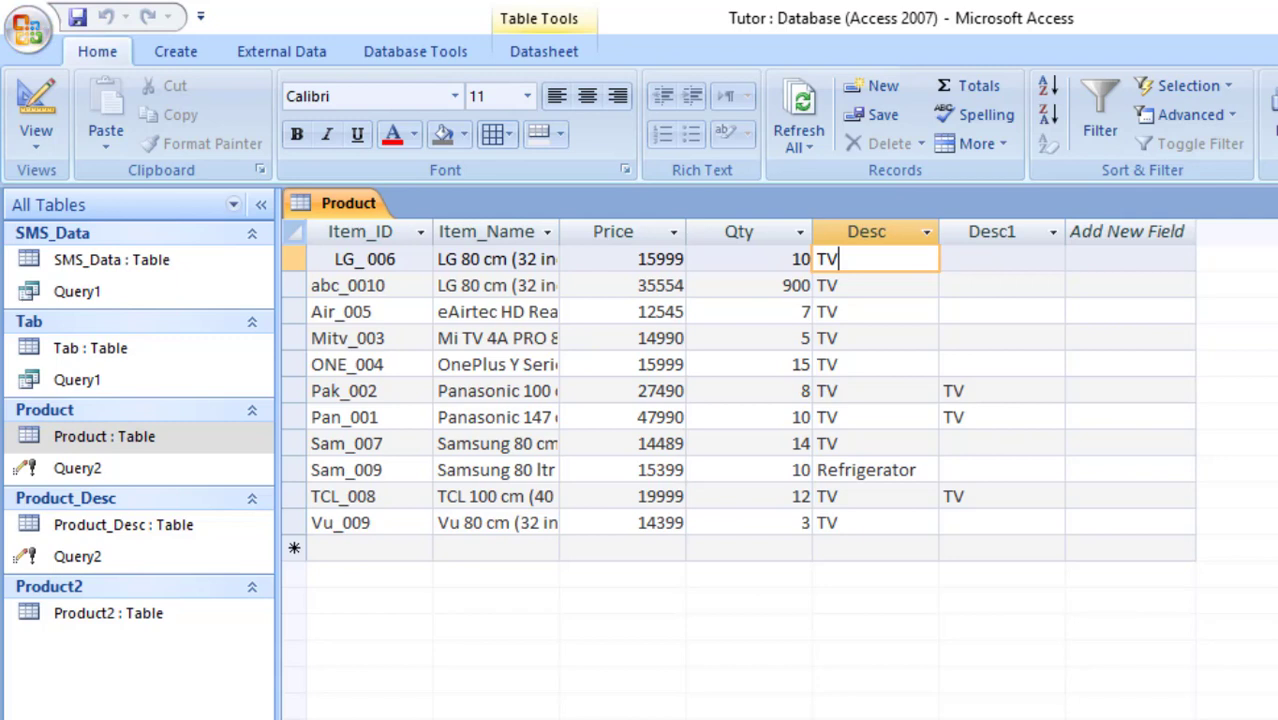
- Close the Product table and create a new blank union query without adding any tables
key(ctrl+w)
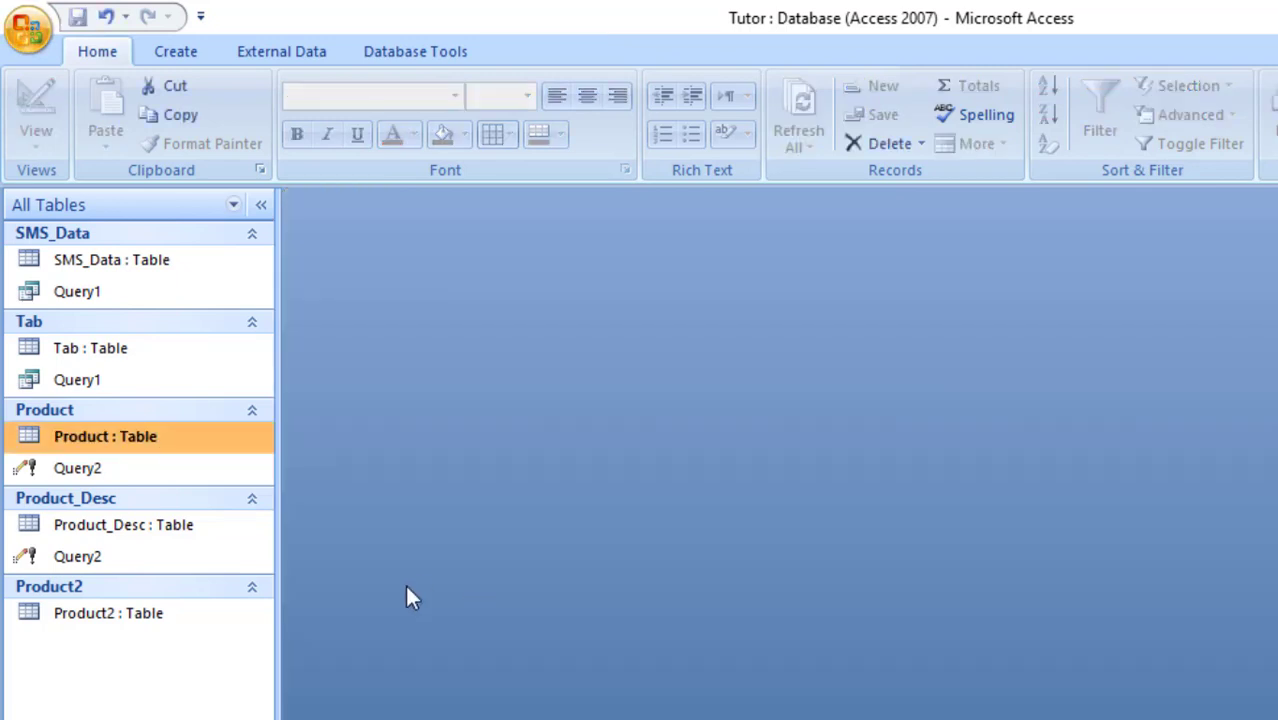
click(182, 52)
click(266, 52)
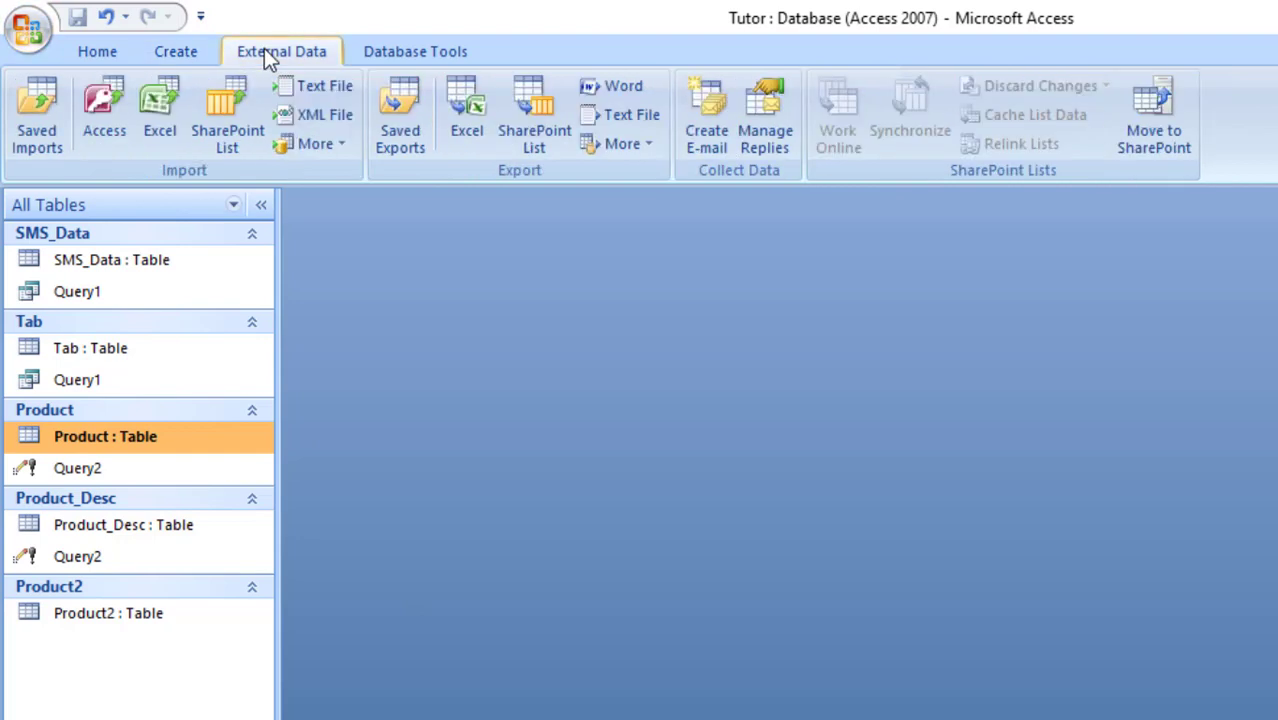
click(378, 45)
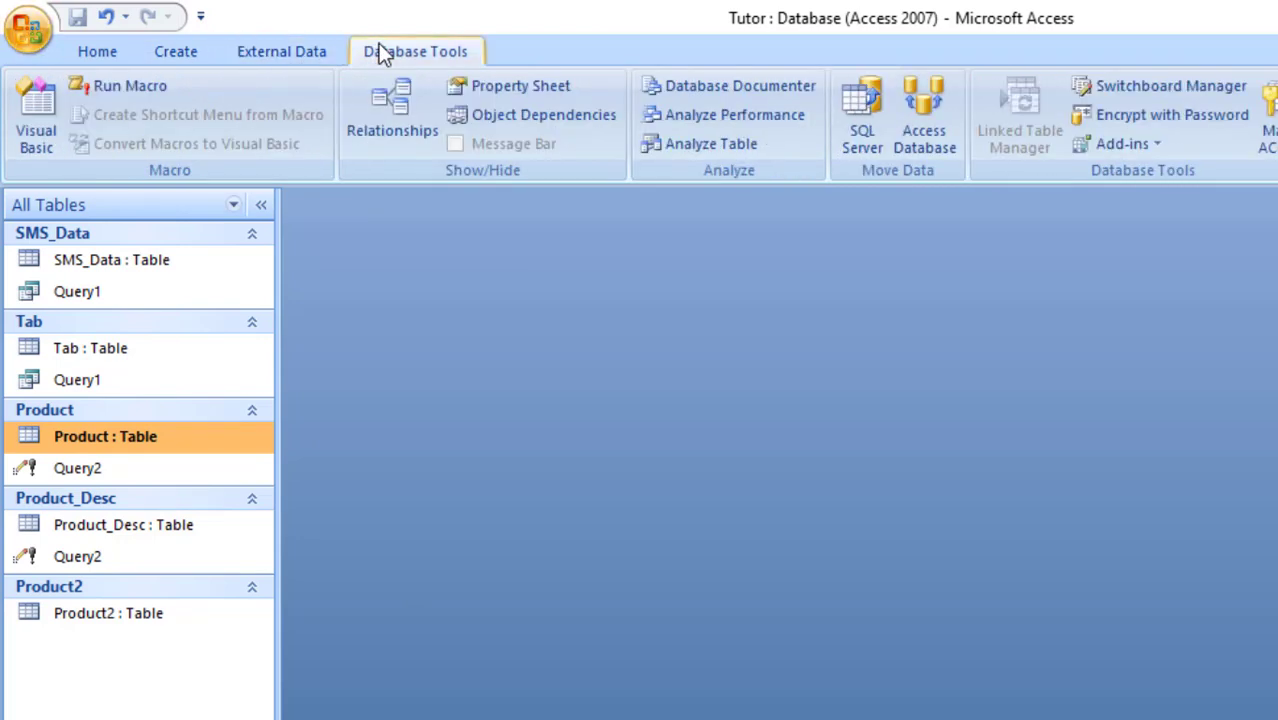
click(185, 51)
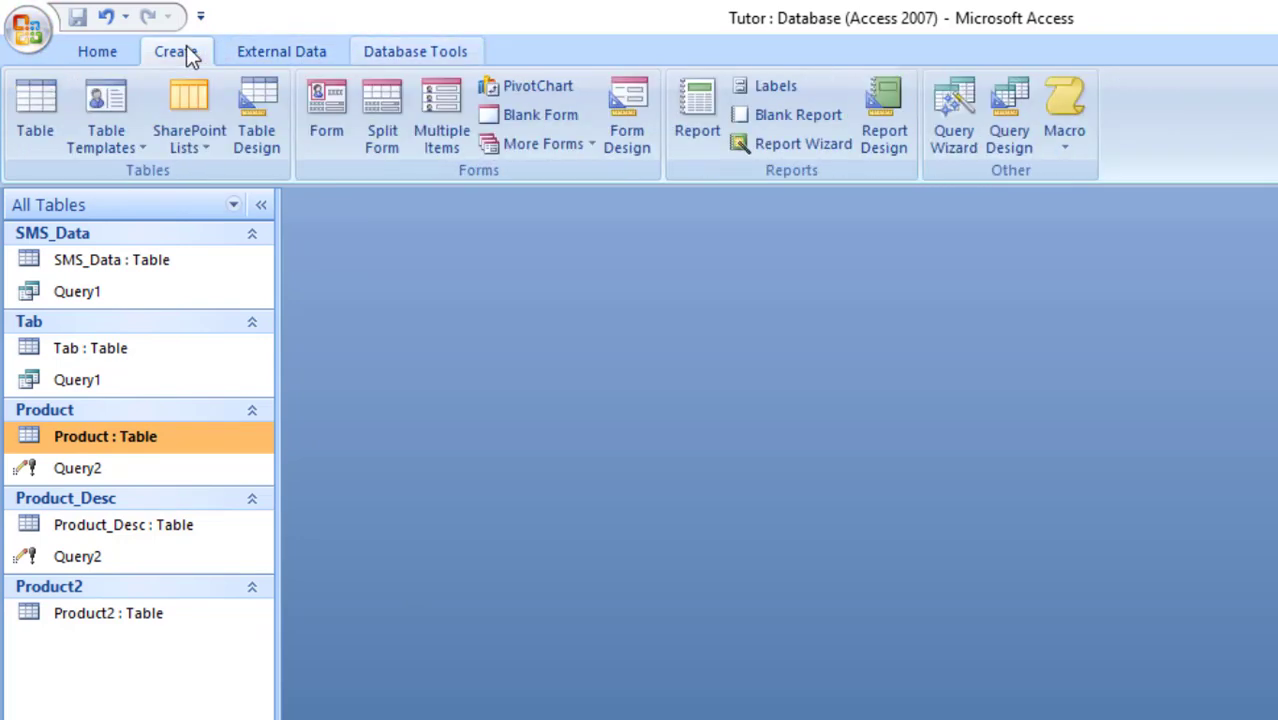
click(1007, 138)
click(1084, 563)
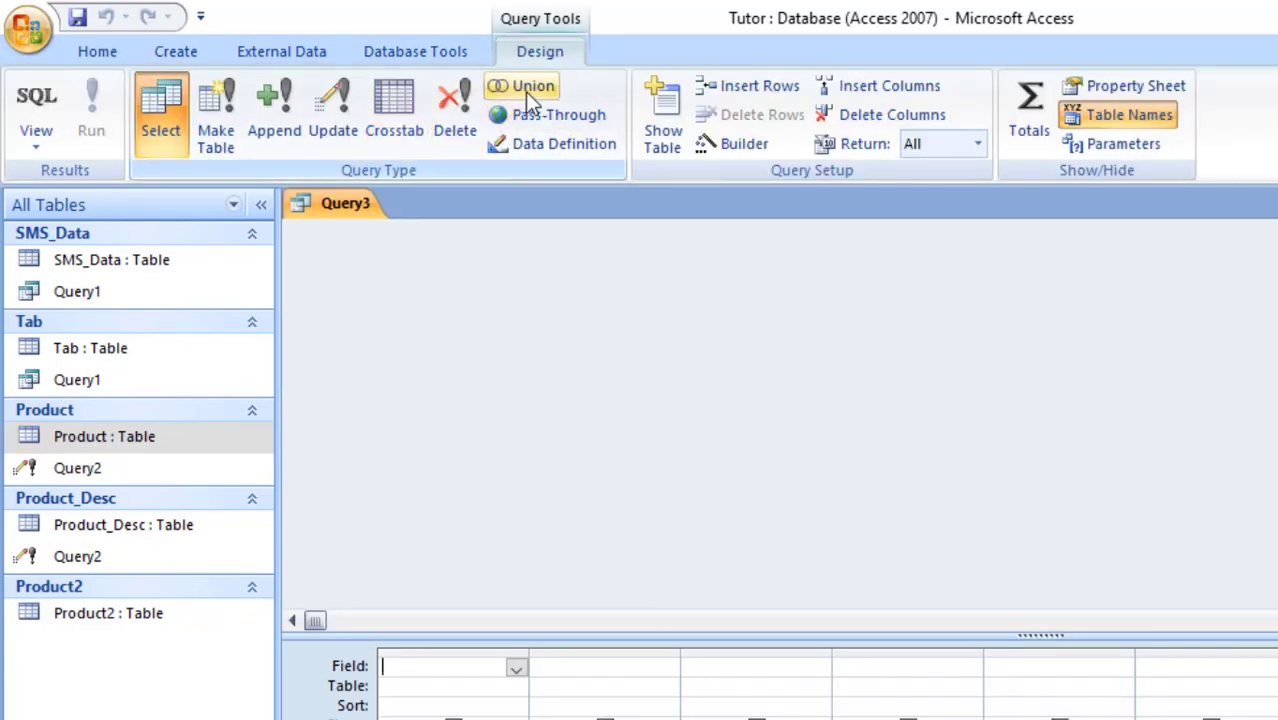
click(527, 88)
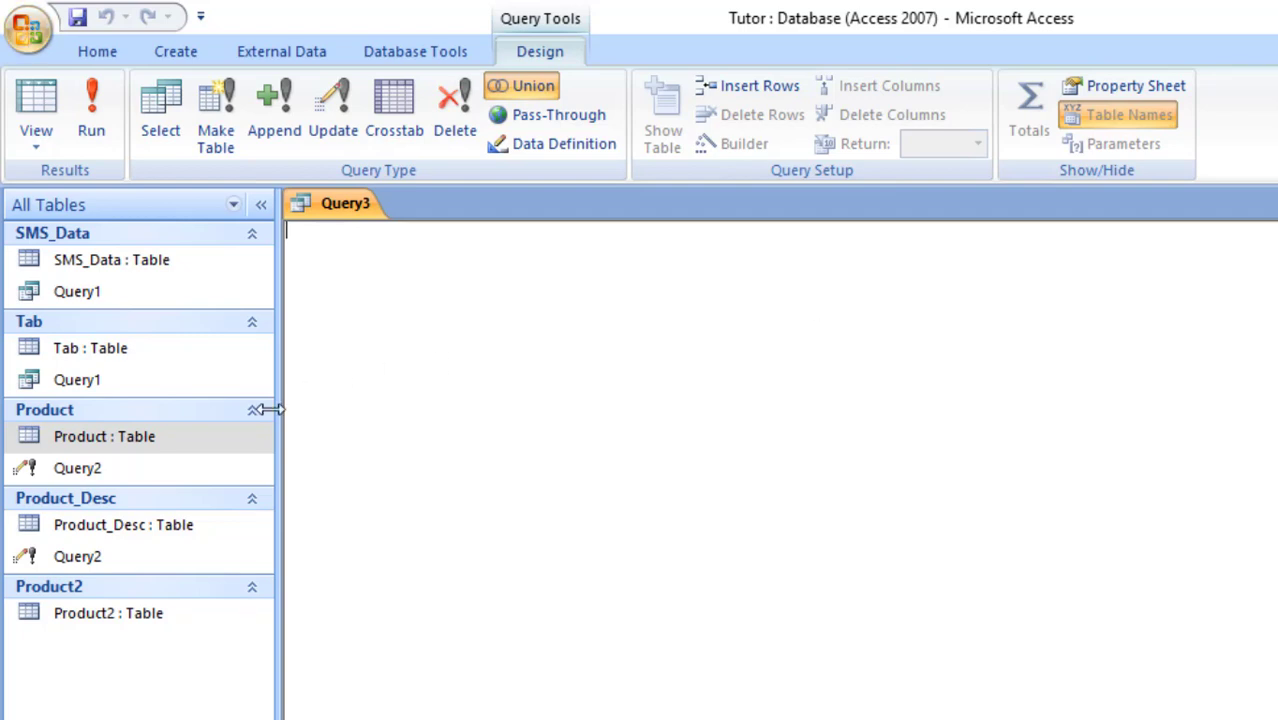
- Examine the records and fields of the Product and Product2 tables, closing Product2 without saving its layout
double_click(160, 437)
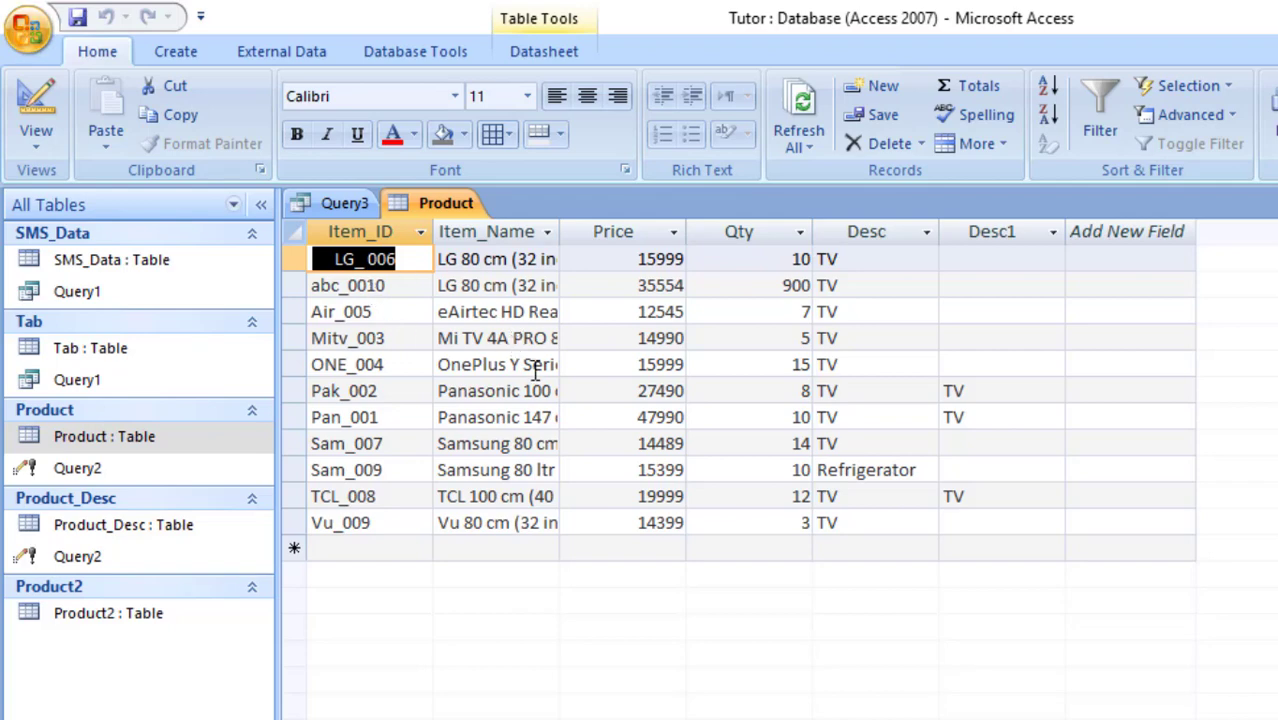
key(ctrl+w)
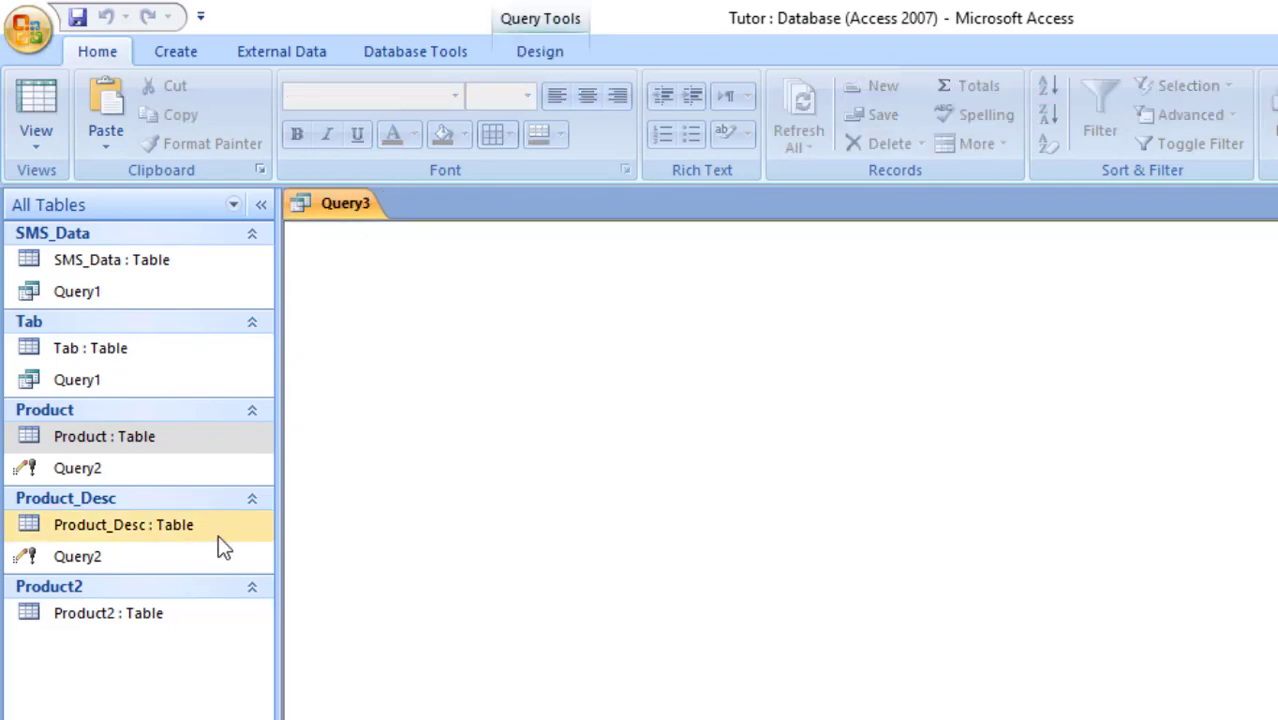
click(157, 621)
double_click(157, 621)
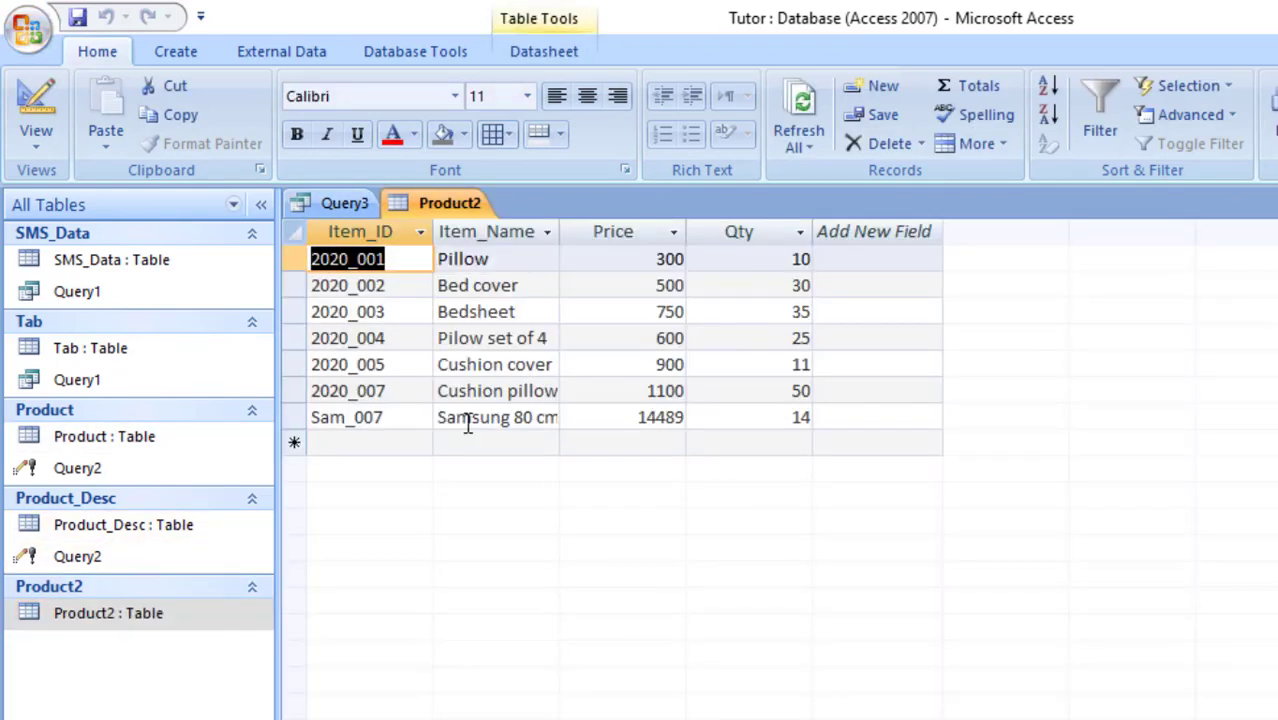
double_click(559, 232)
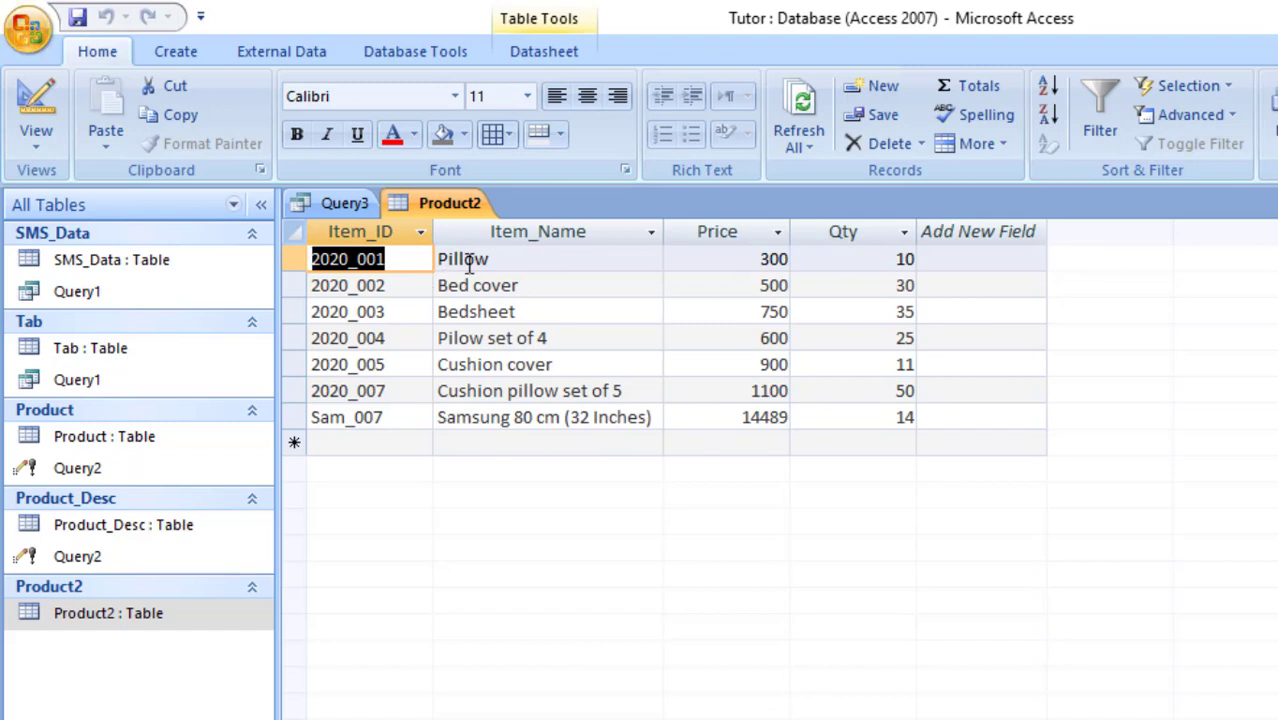
click(726, 260)
key(ctrl+w)
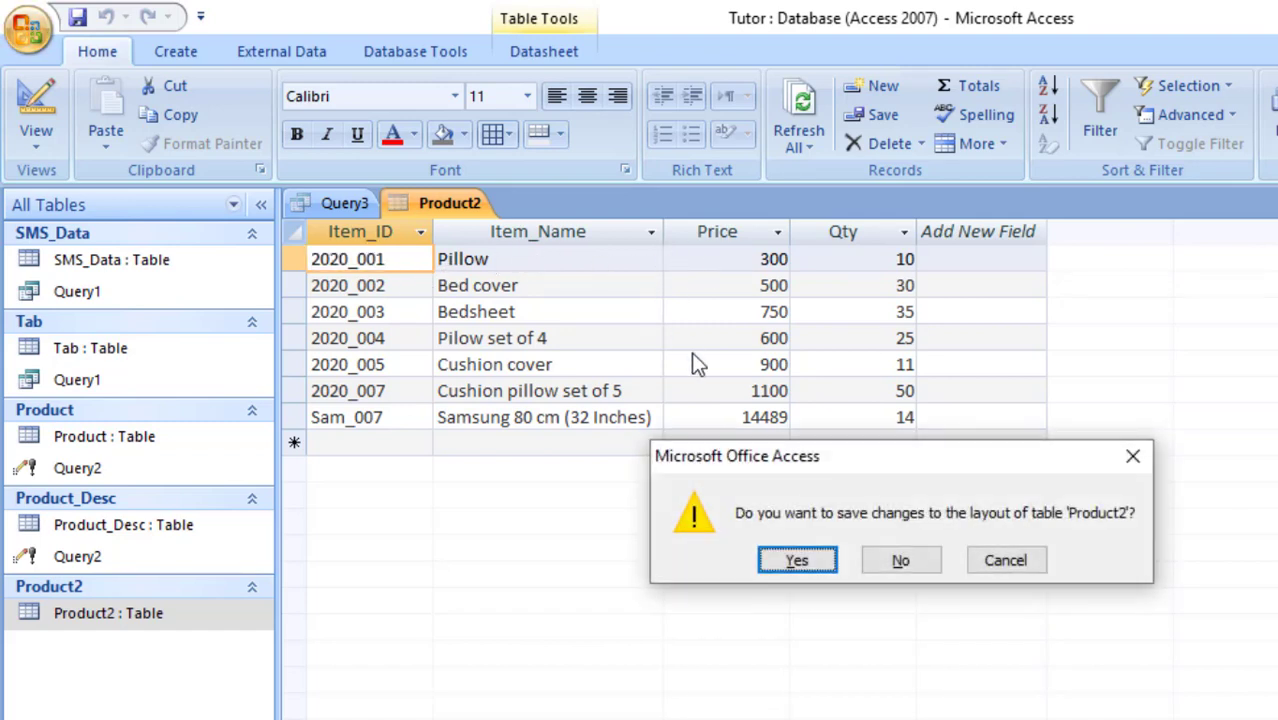
click(878, 557)
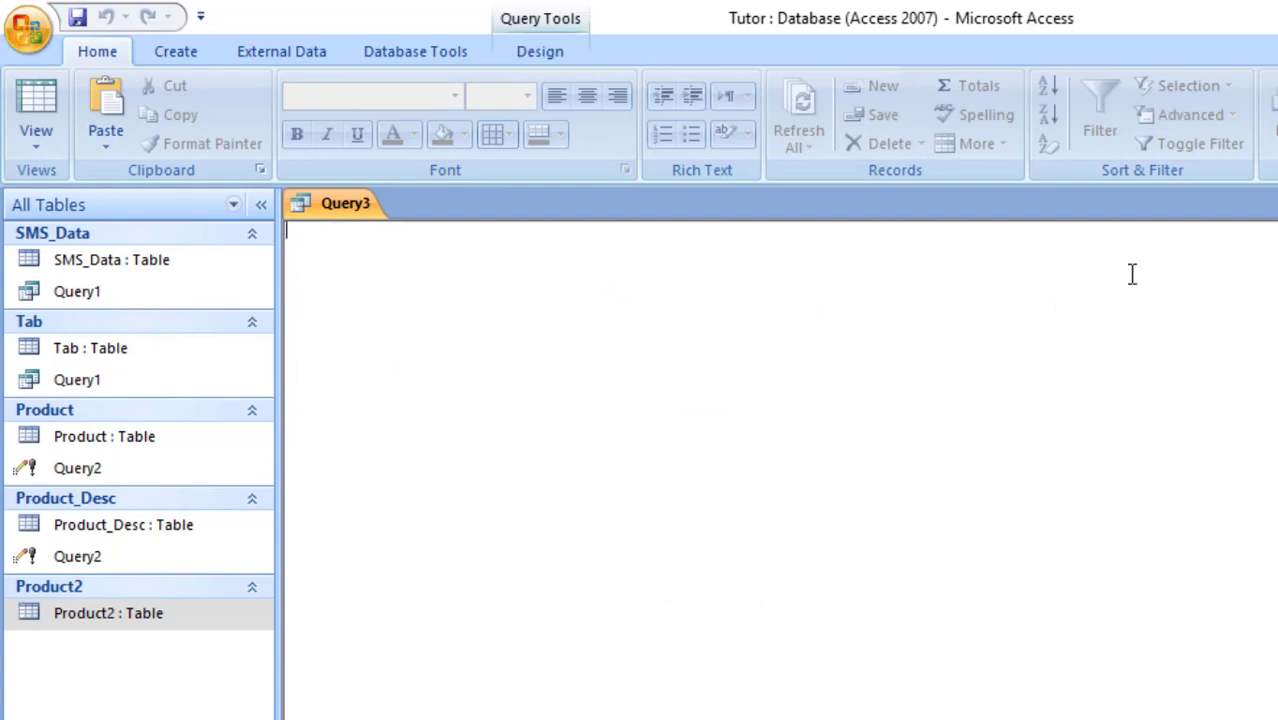
- Begin the union query's SQL with "select Item_ID,Item_Name,", taking the field names from the Product table's design
text(select )
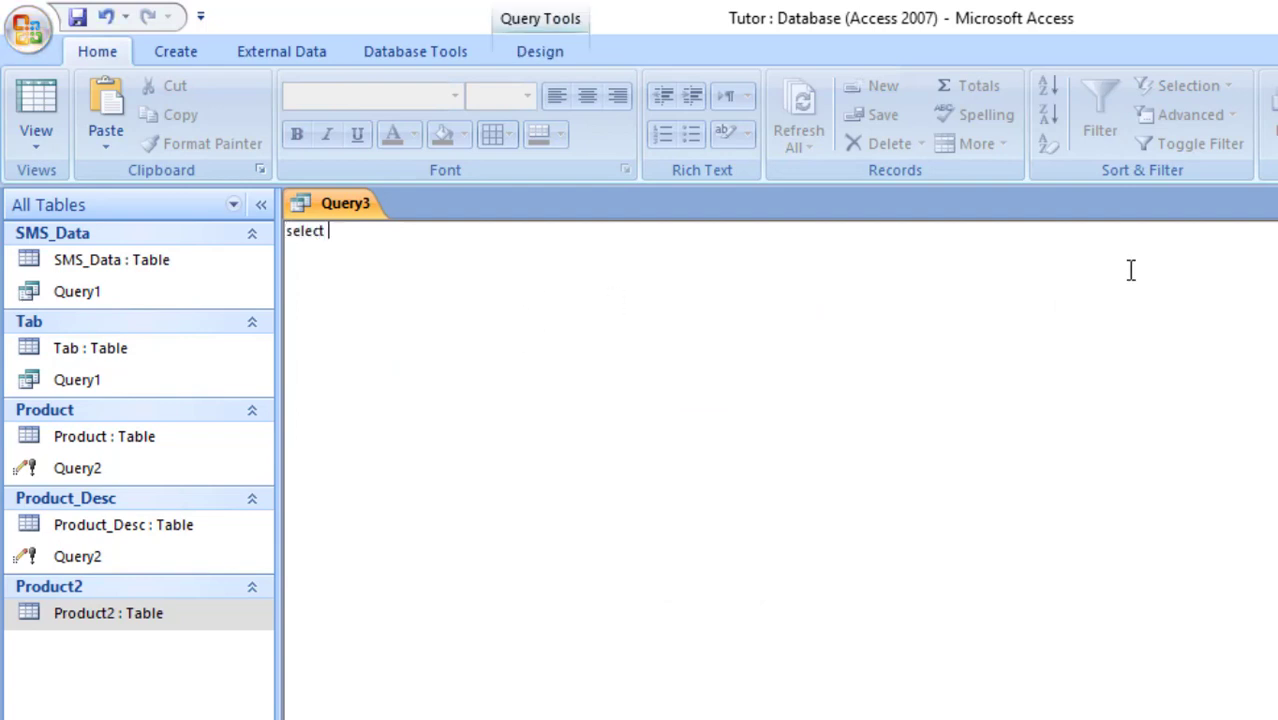
text(Item_)
right_click(89, 437)
click(127, 483)
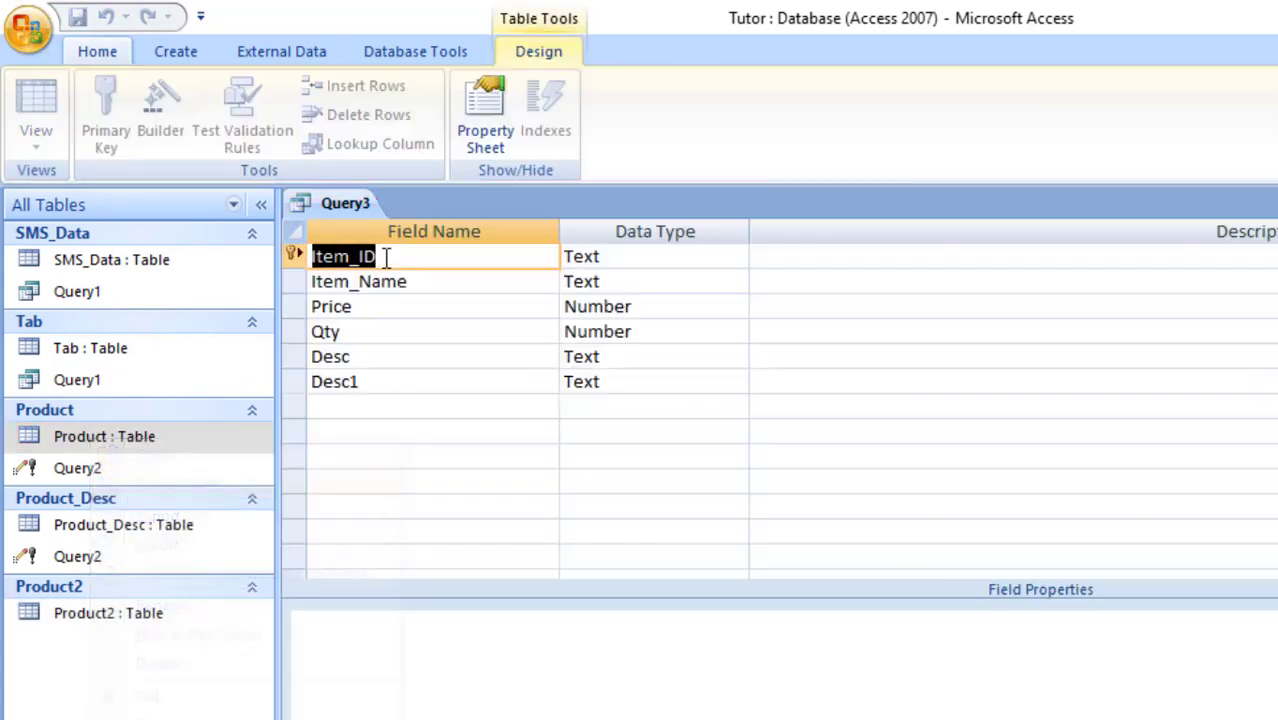
click(333, 203)
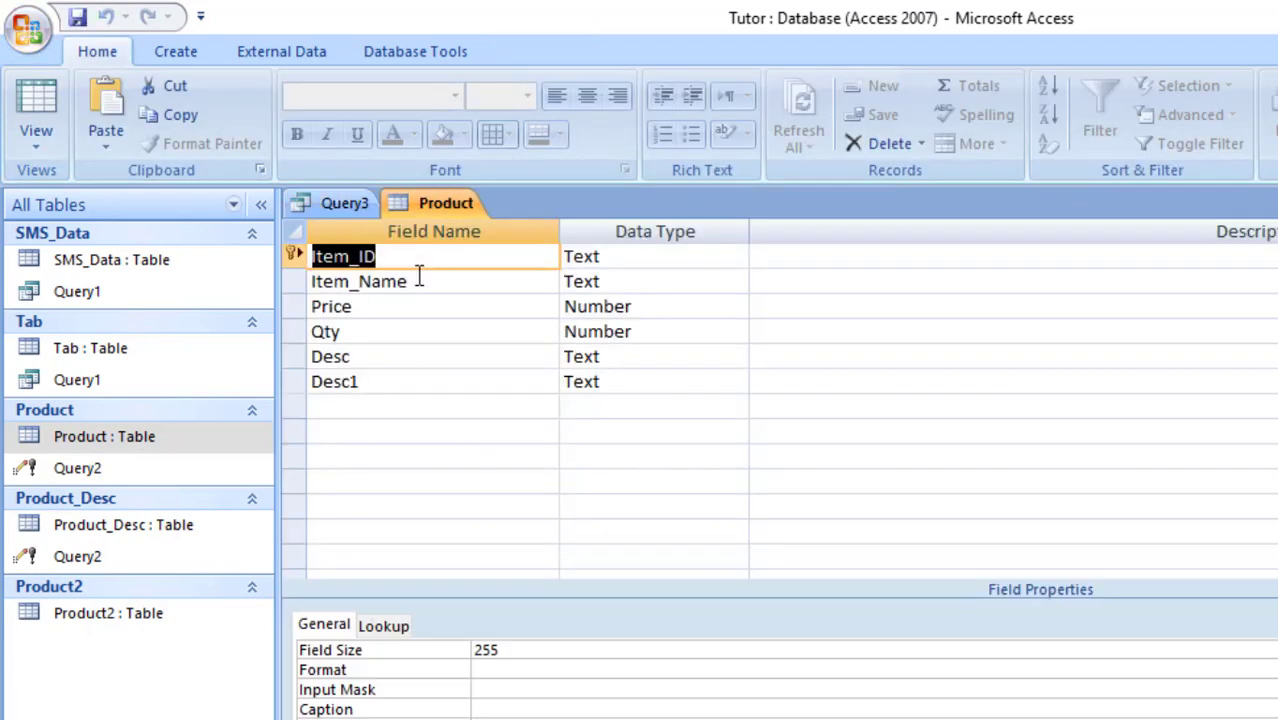
double_click(418, 281)
click(321, 209)
text(ID,Item_Name,)
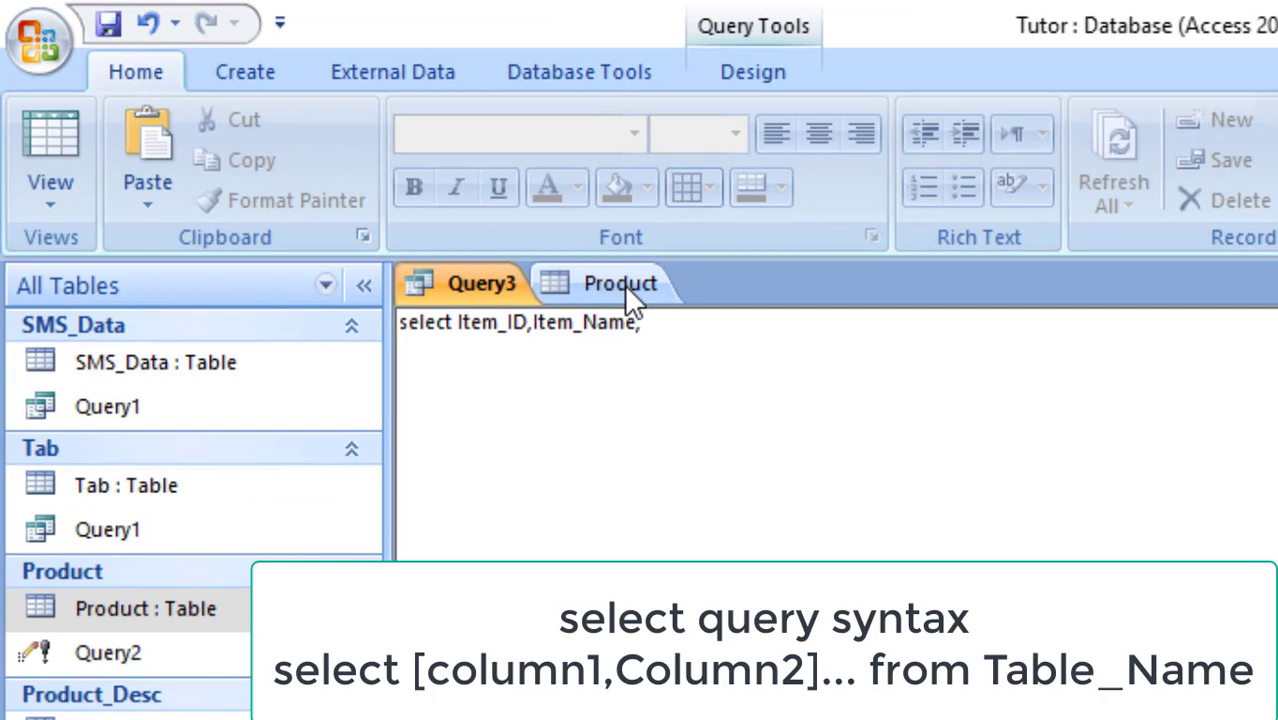
- Copy the Price and Qty field names from the Product table's design into the query's select list, separated by a comma
click(447, 204)
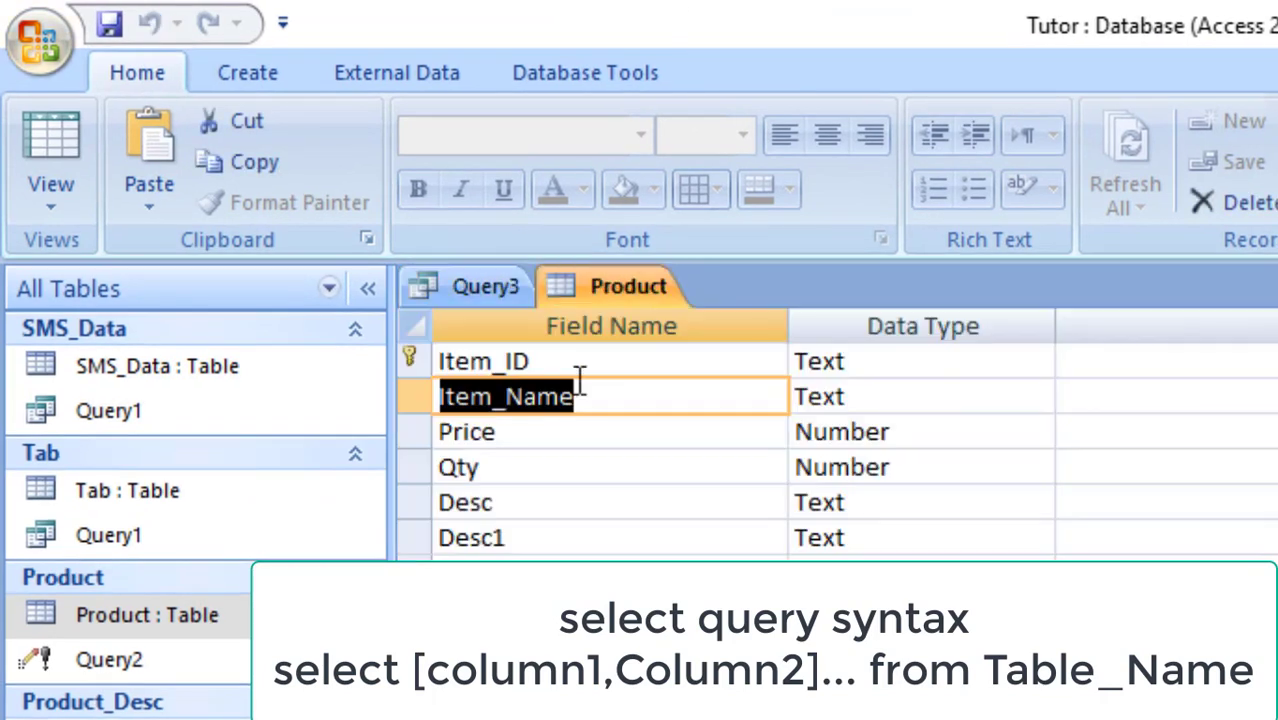
double_click(518, 432)
key(ctrl+c)
click(508, 293)
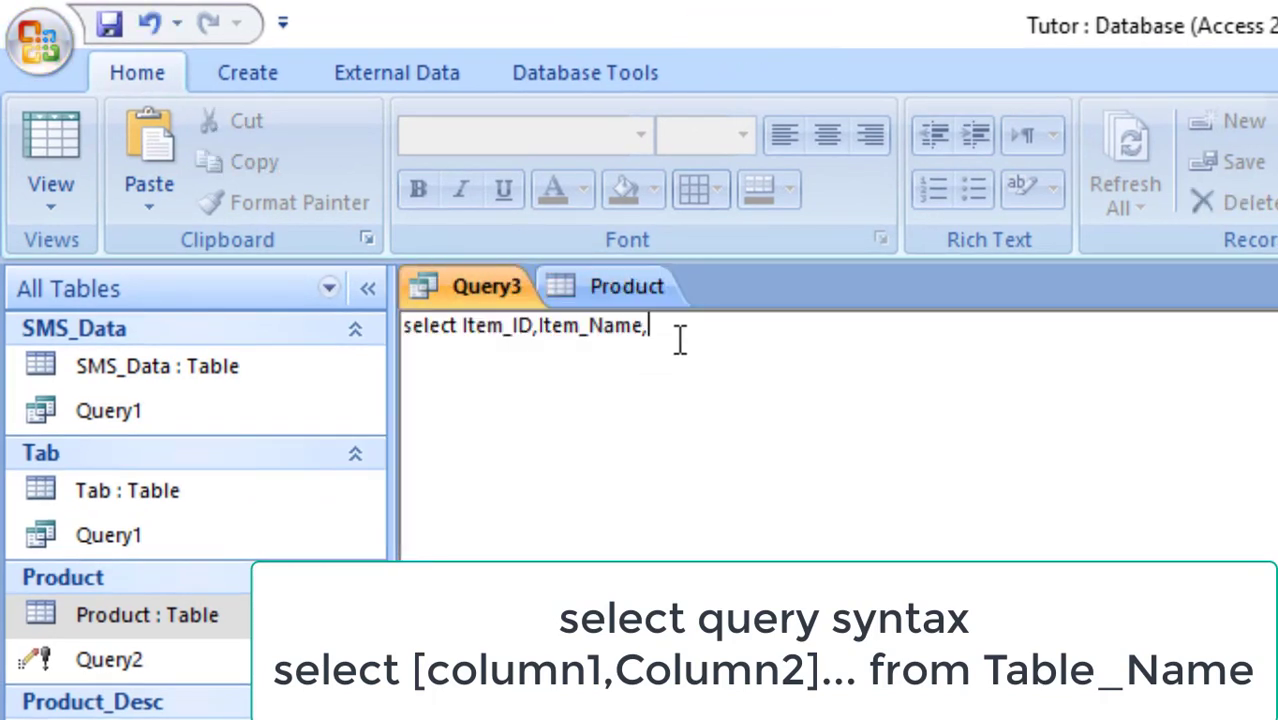
key(ctrl+v)
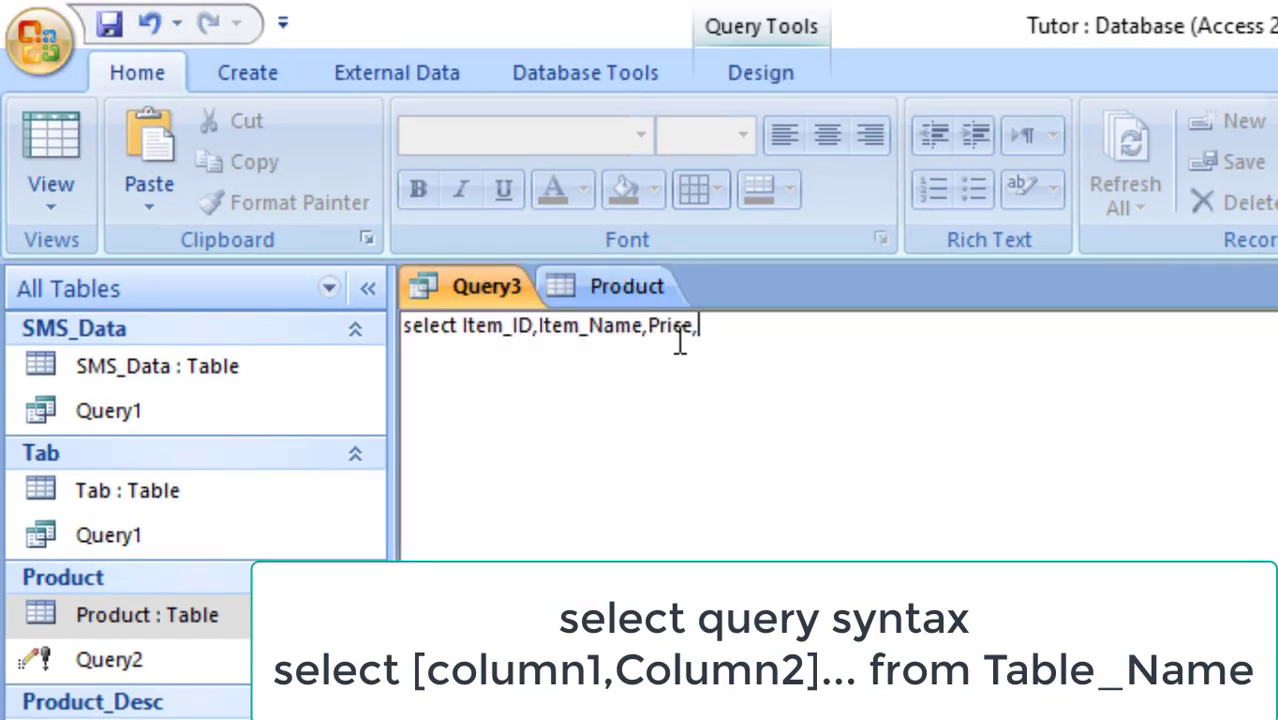
click(630, 287)
double_click(534, 466)
key(ctrl+c)
click(465, 293)
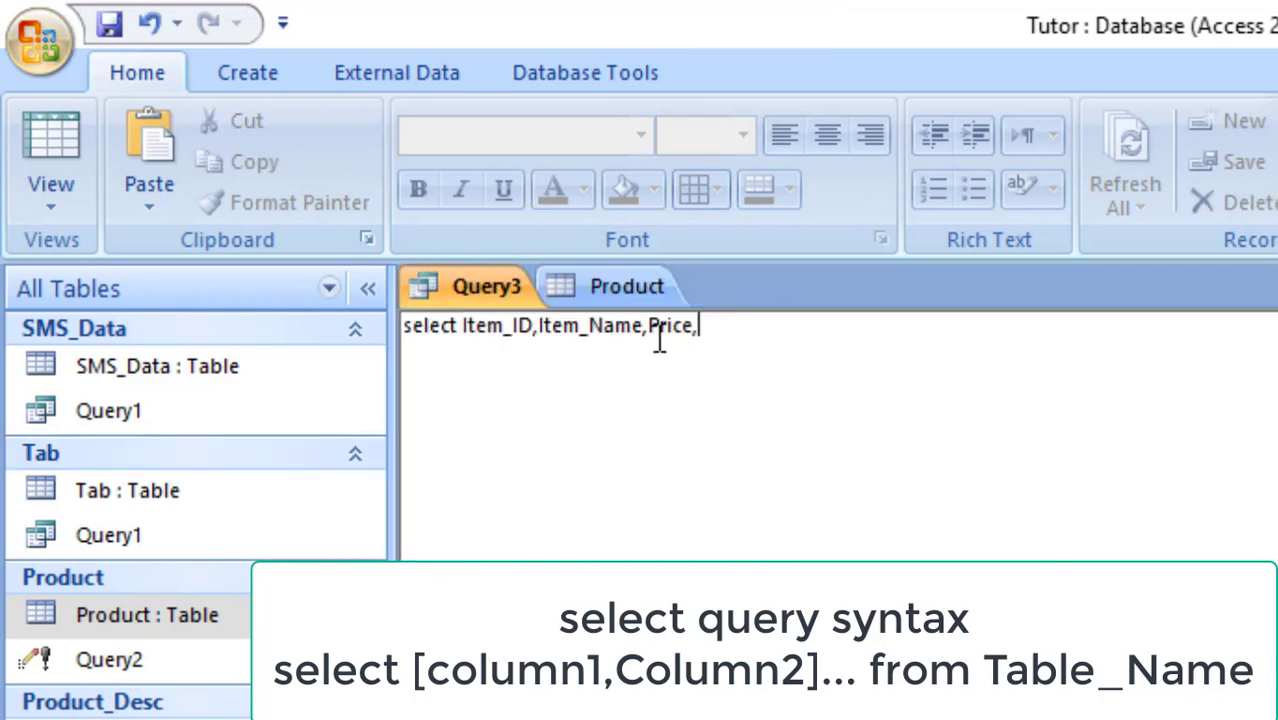
key(ctrl+v)
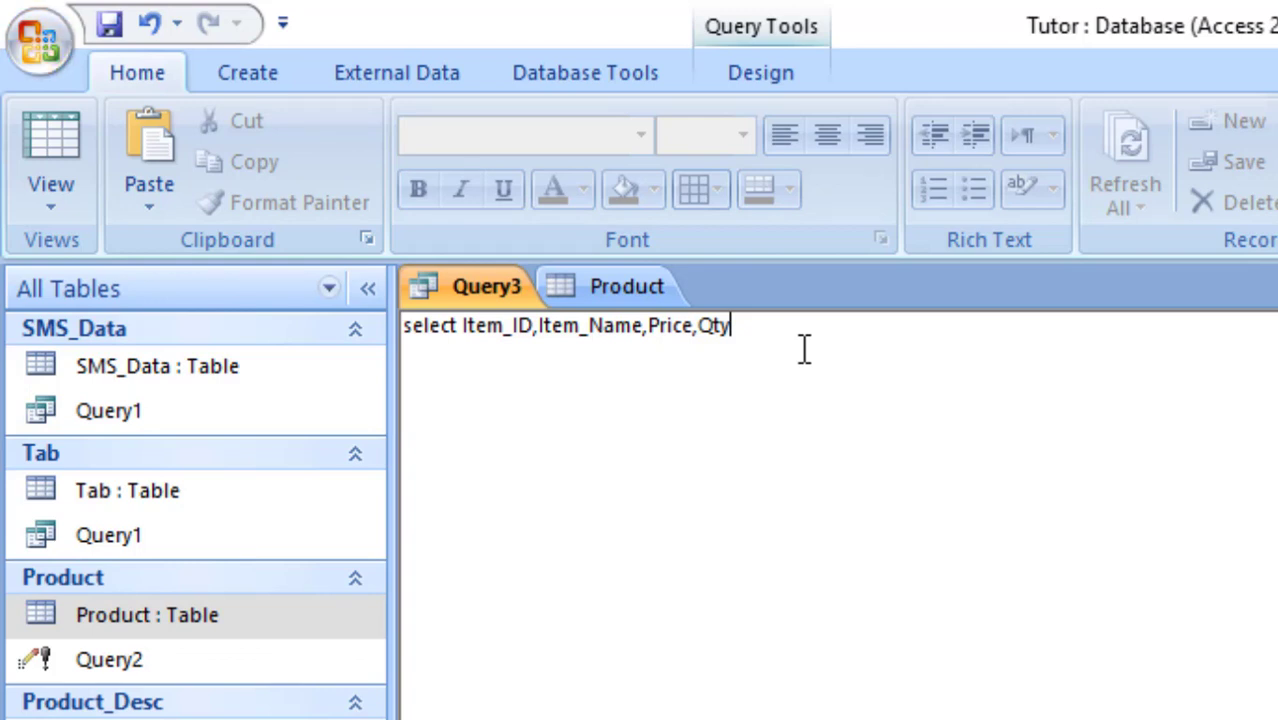
- Complete the select statement with "from product" and add UNION on a line of its own below it
click(620, 286)
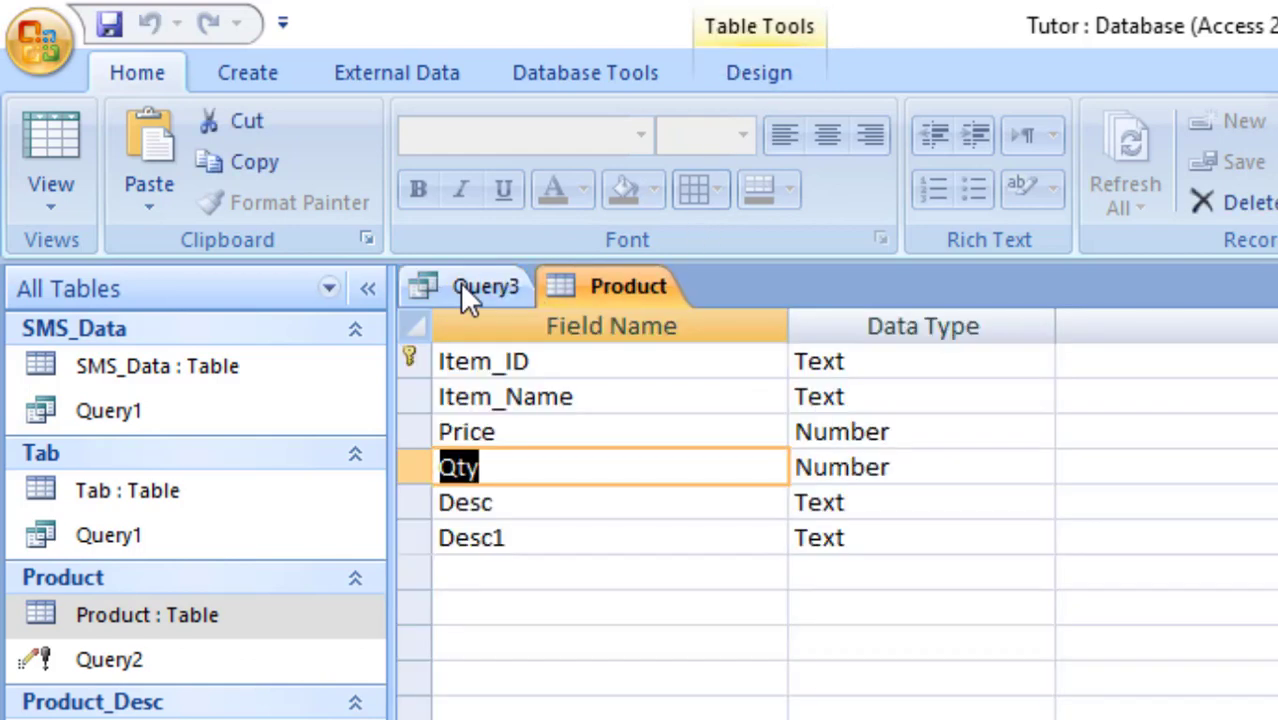
click(465, 290)
text(from )
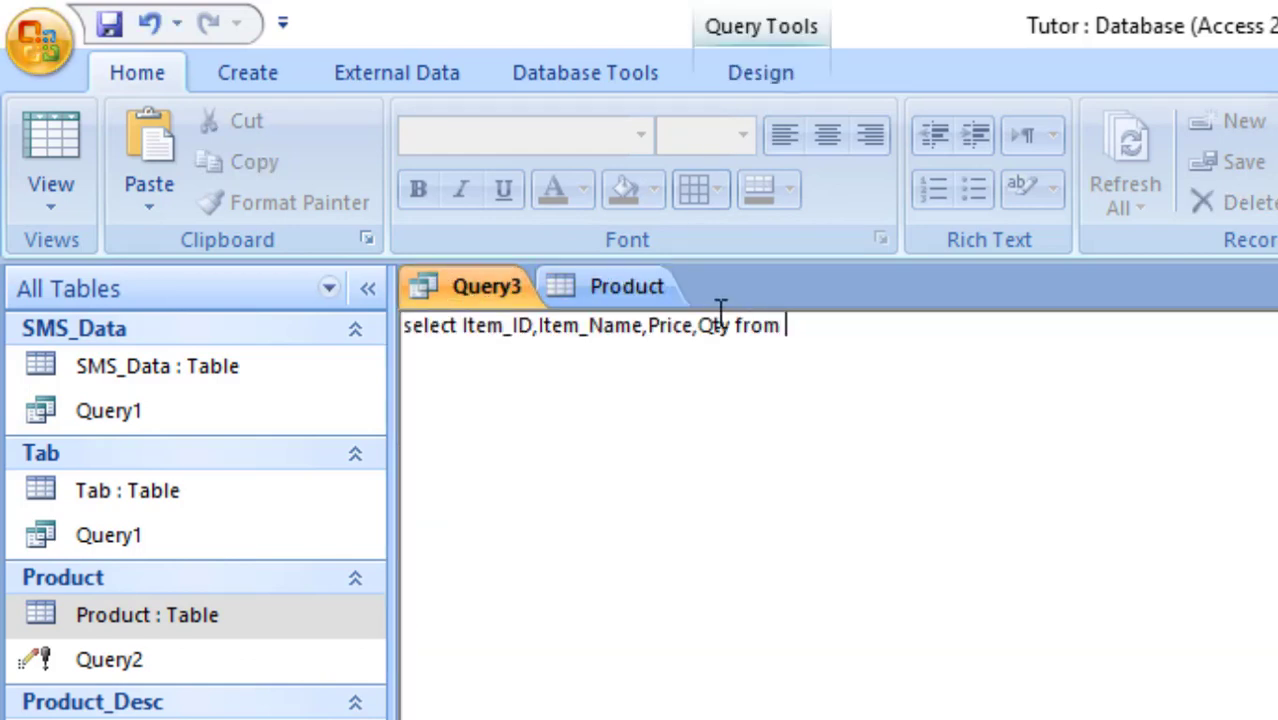
text(product)
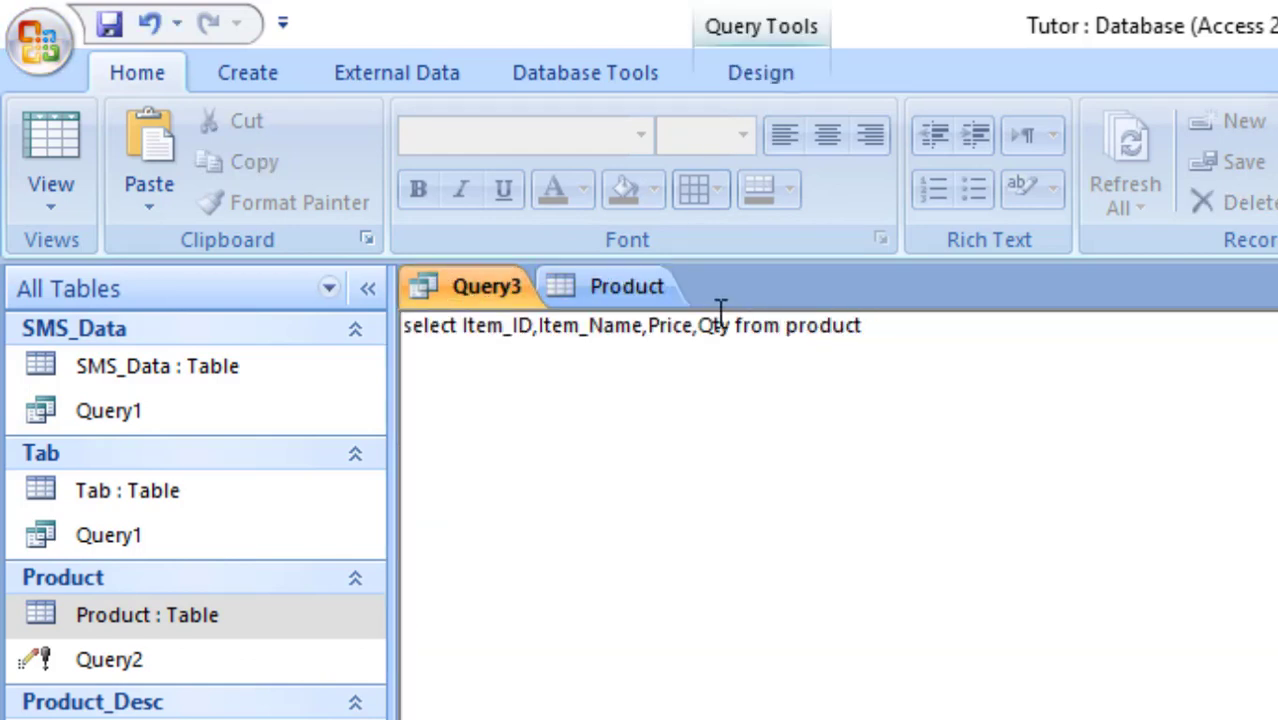
key(Return)
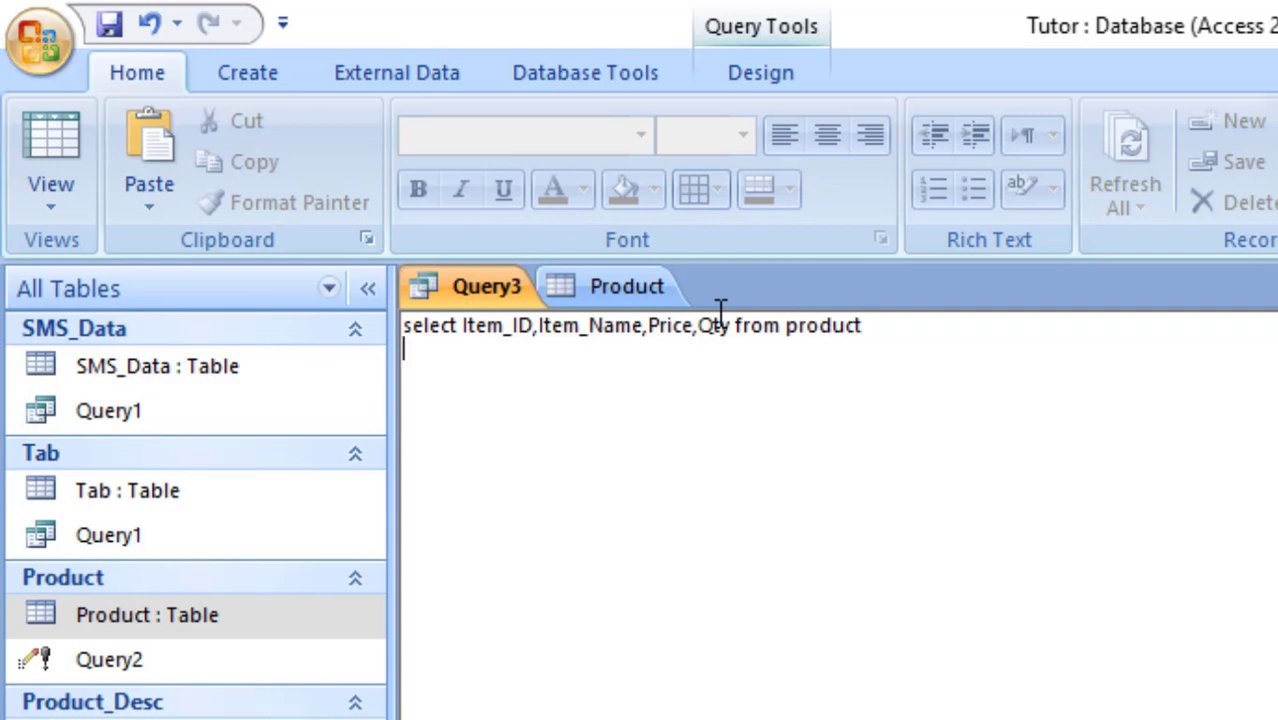
text(UNION)
key(Return)
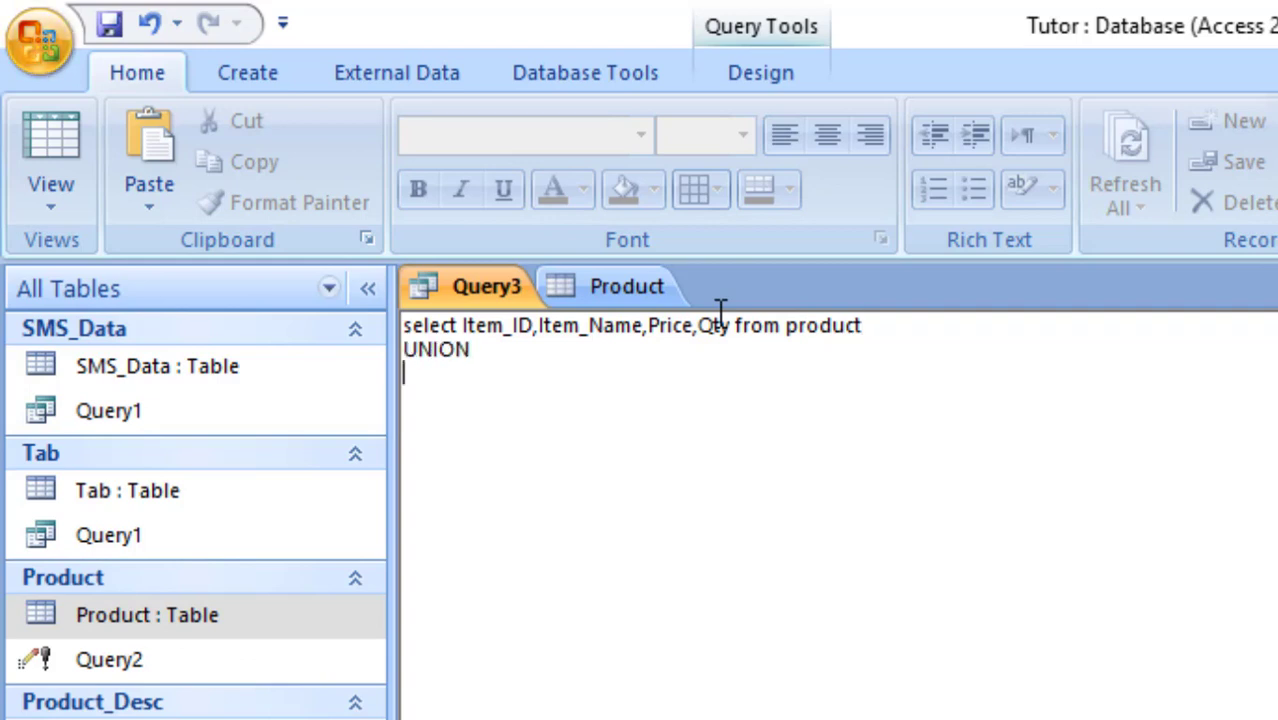
- Duplicate the select statement below UNION and make it read from product2, ending with a semicolon
drag(870, 326, 356, 331)
key(ctrl+c)
click(436, 380)
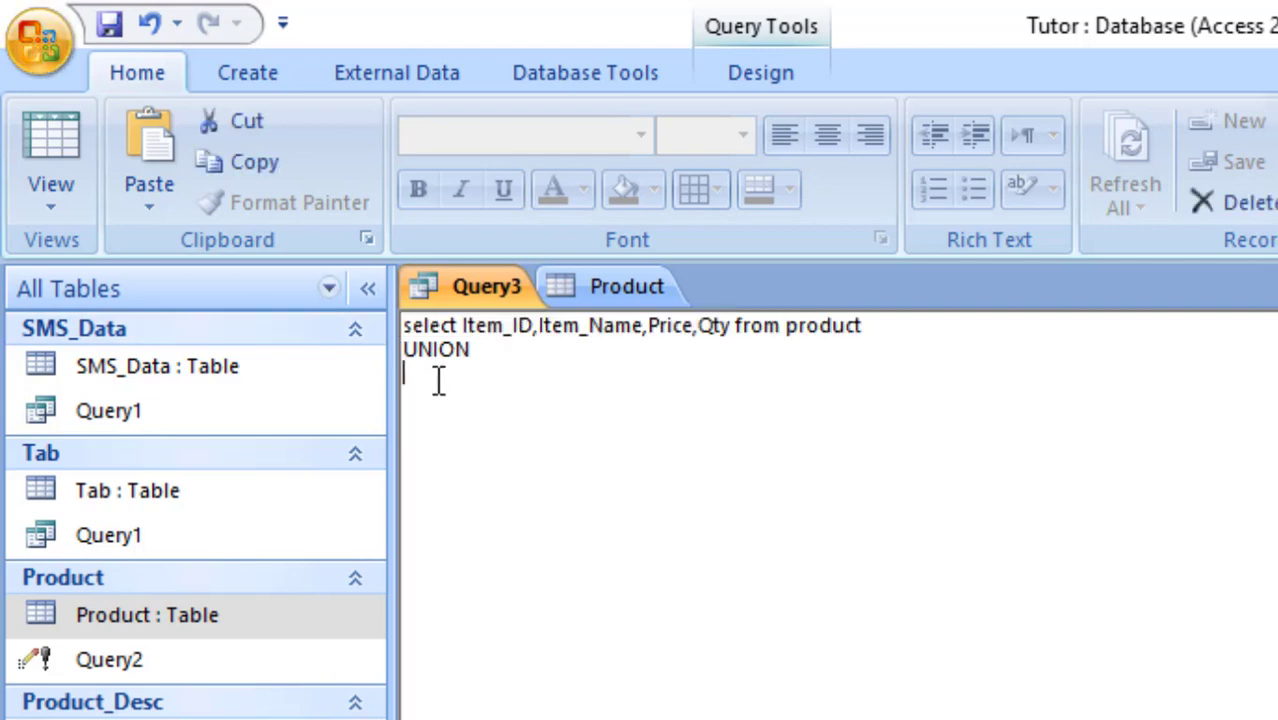
key(ctrl+v)
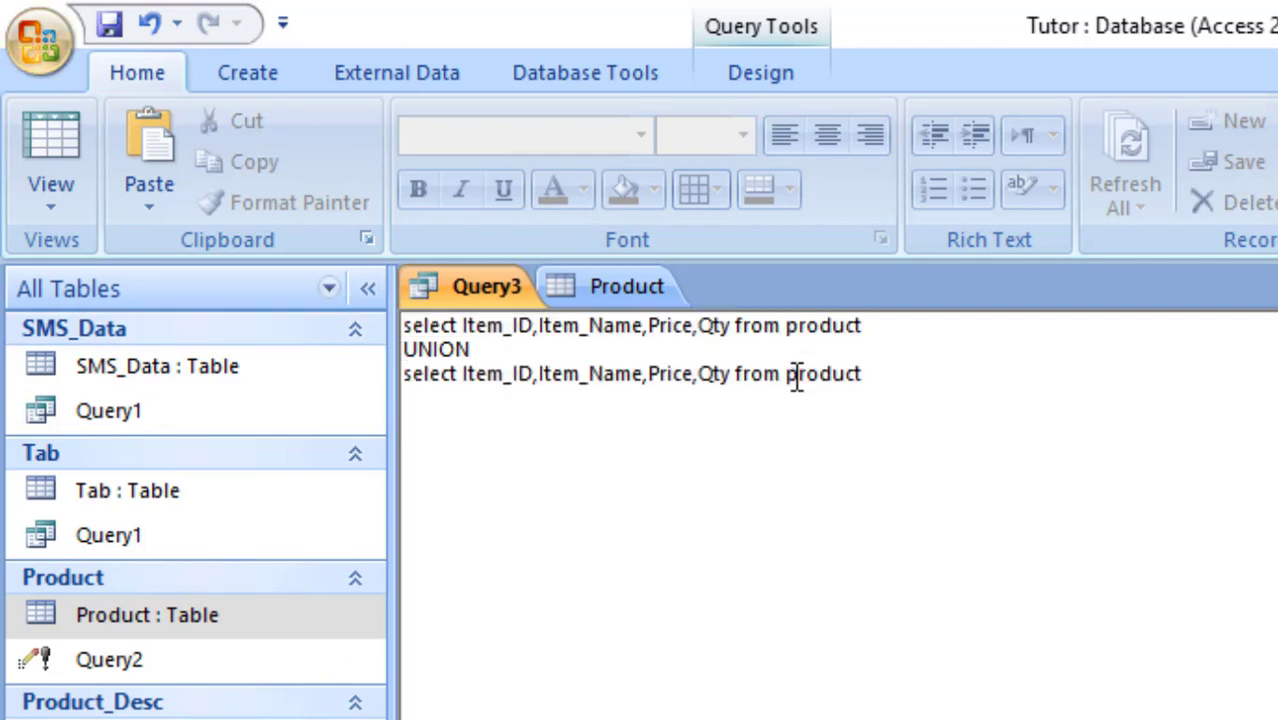
text(2;)
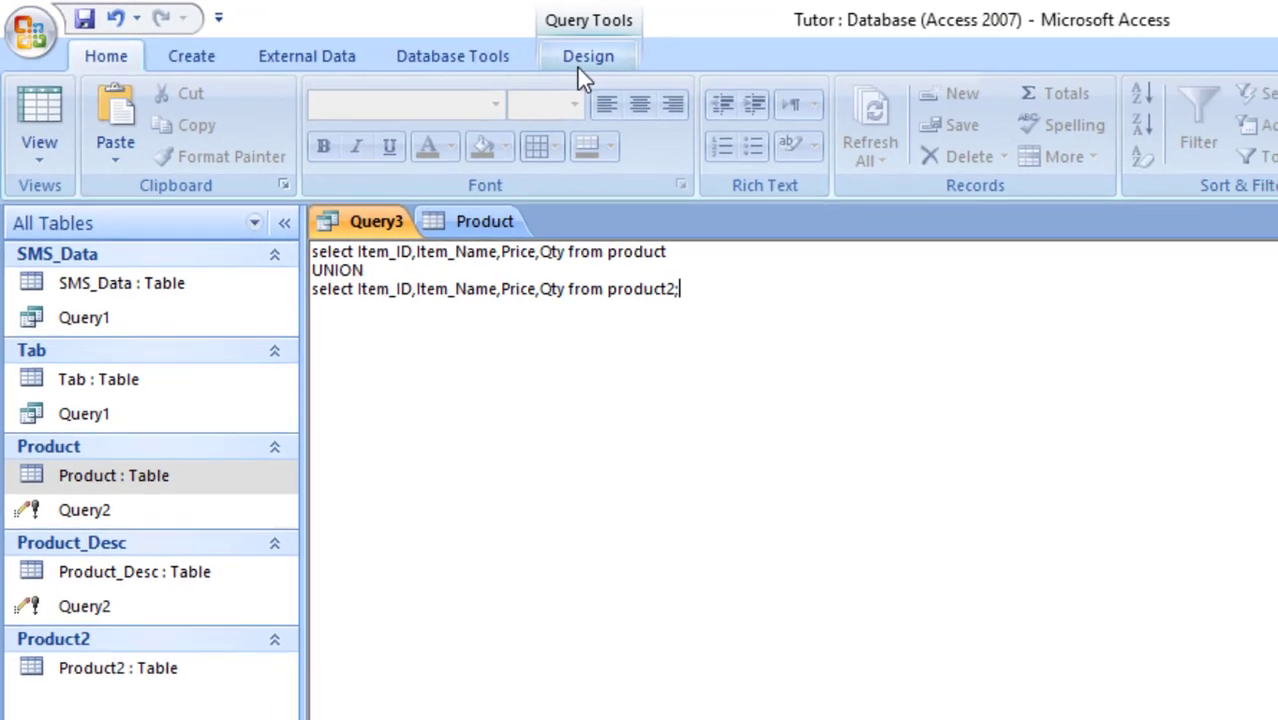
- Run the union query and compare its result with the Product and Product2 source tables, closing both tables again
click(586, 62)
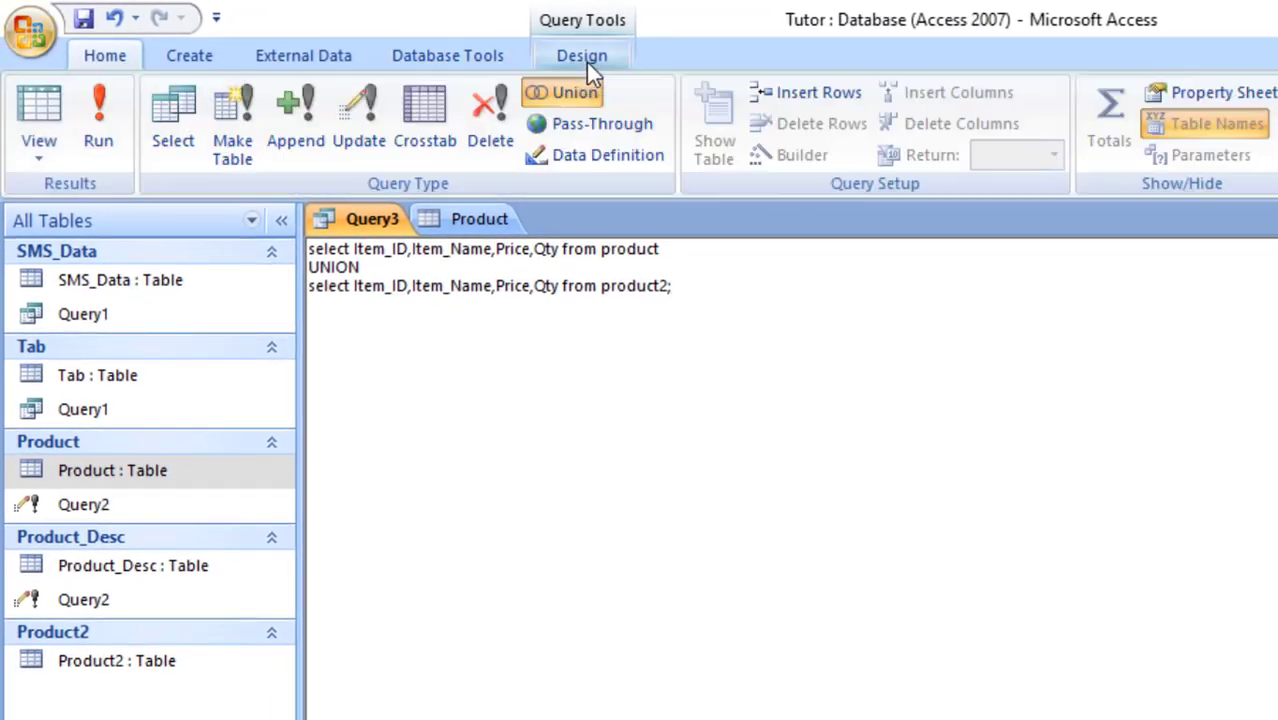
click(98, 125)
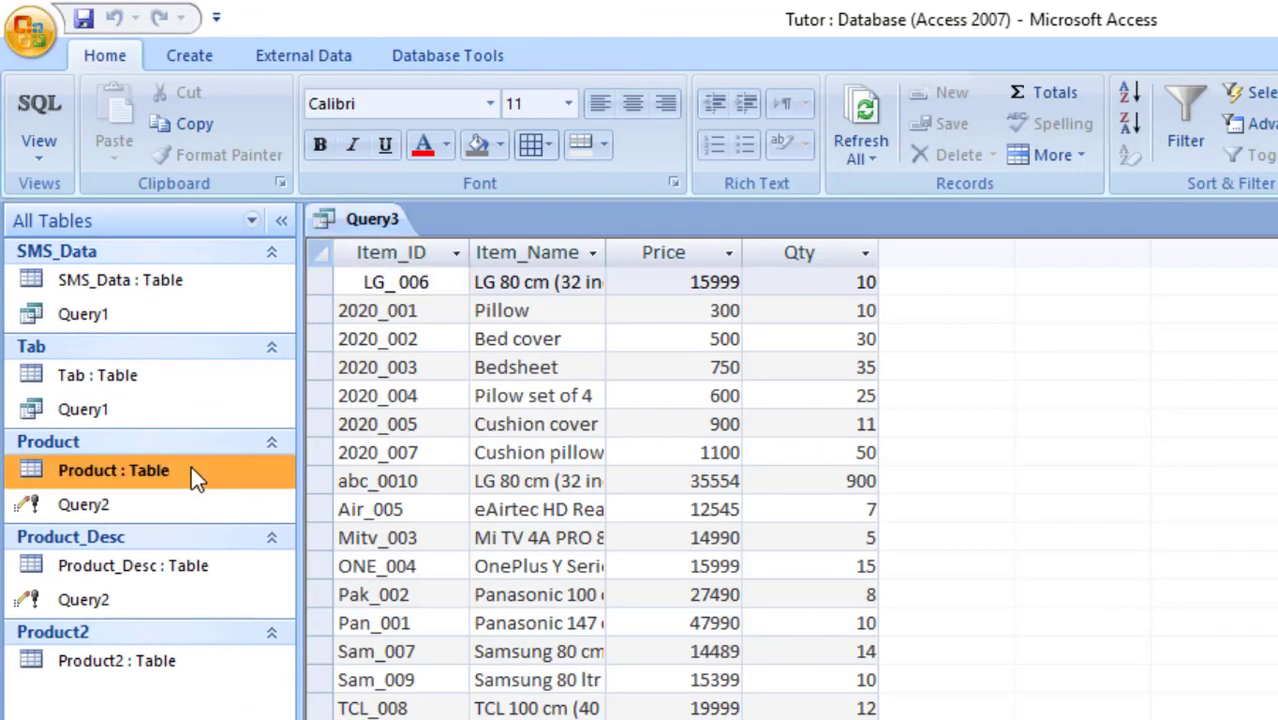
double_click(191, 466)
key(ctrl+w)
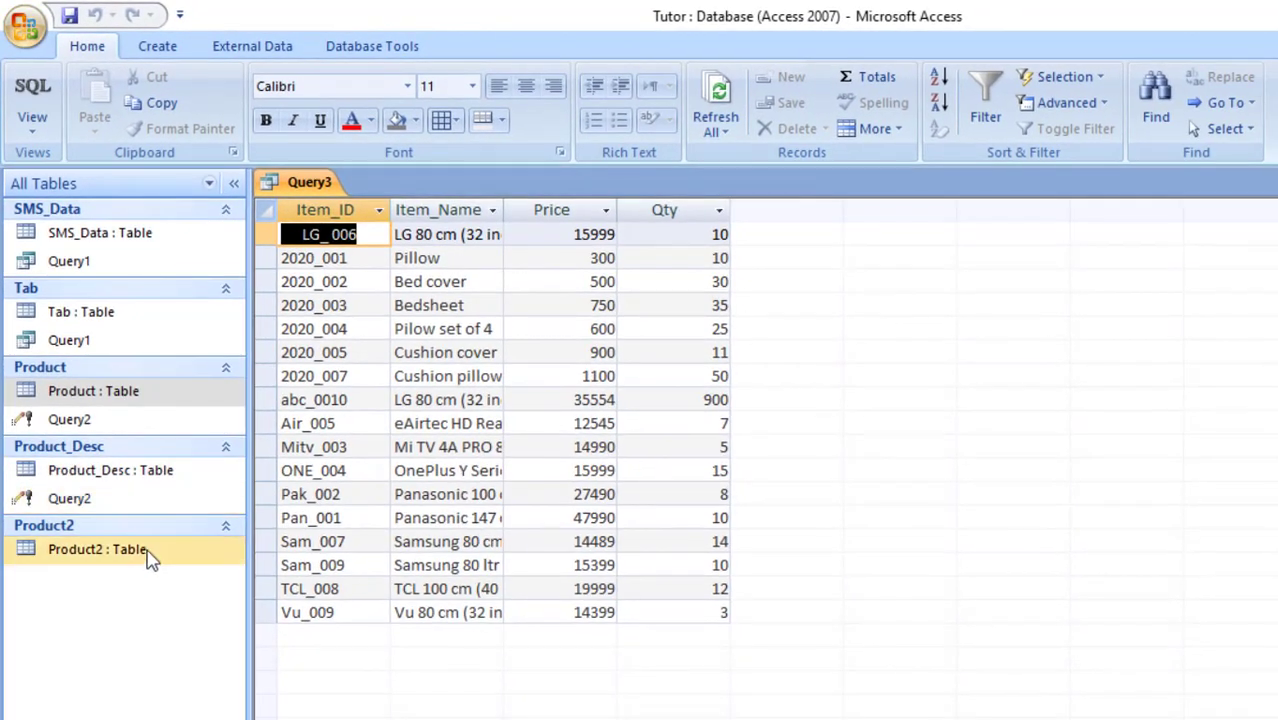
double_click(180, 667)
key(ctrl+w)
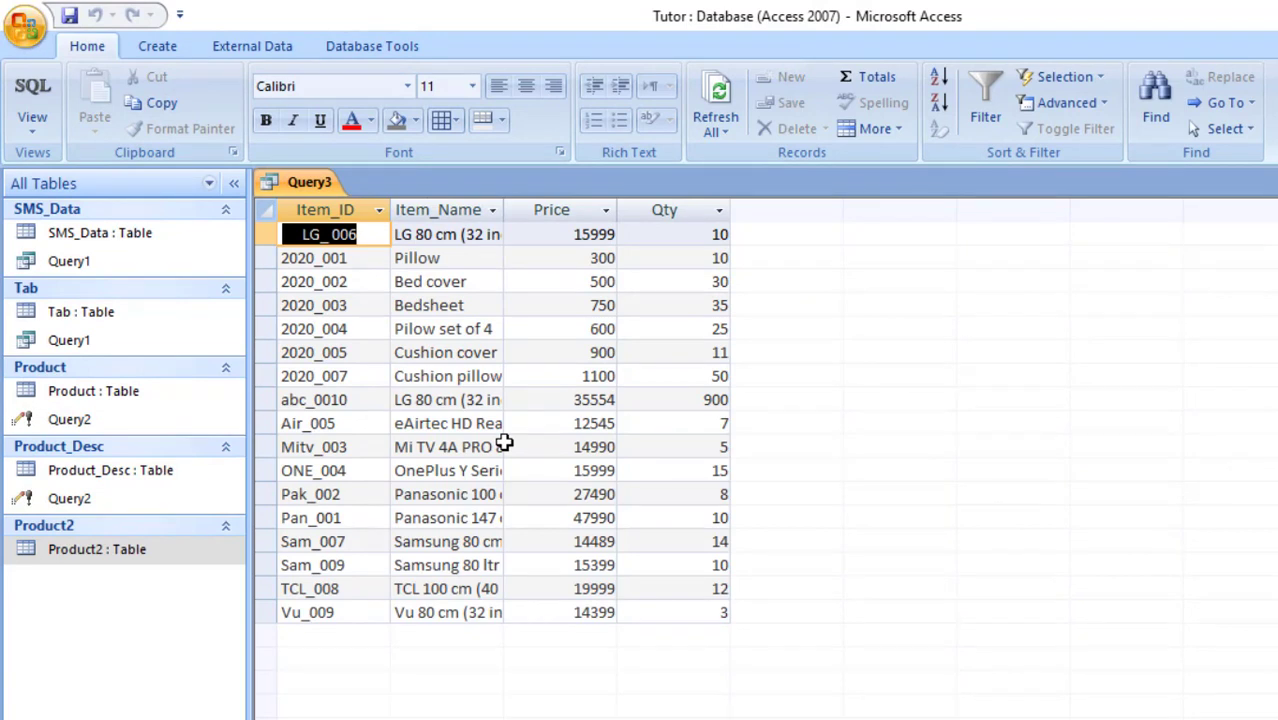
- Save the union query under the name Products
key(ctrl+s)
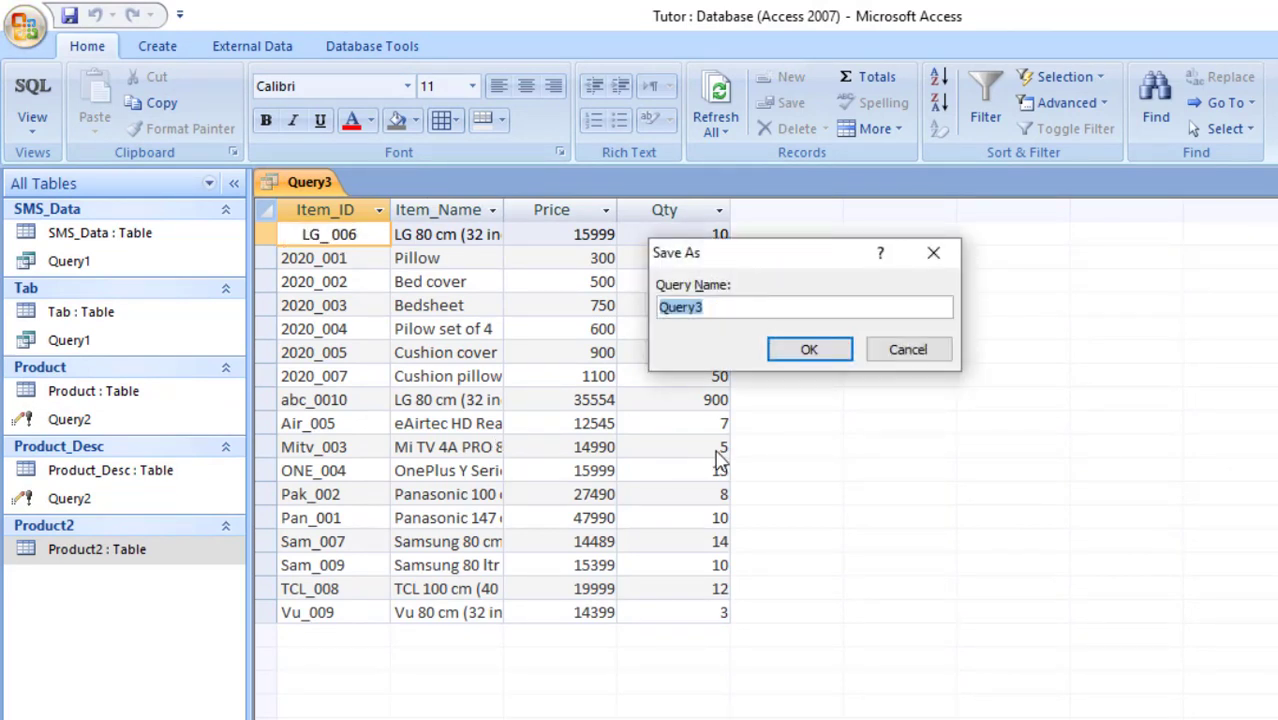
text(Products)
key(Return)
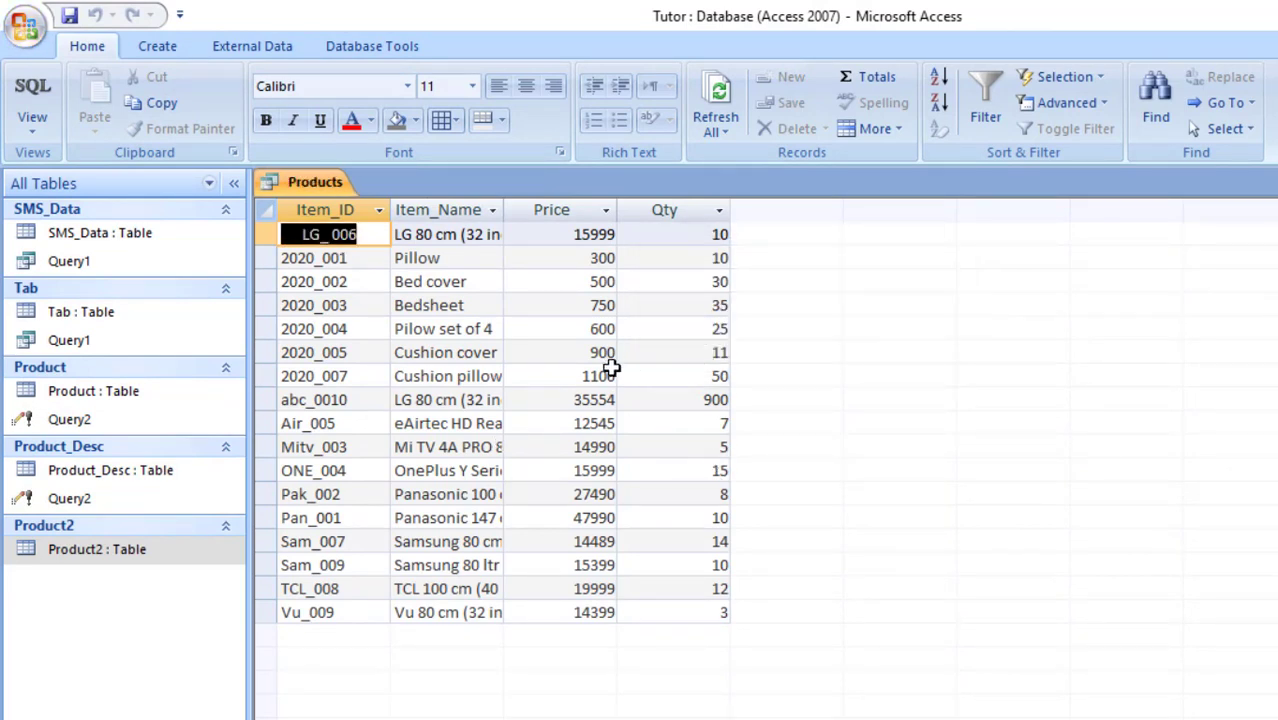
- Close the query result, reopen the saved Products query to check its list, and close it again
key(ctrl+w)
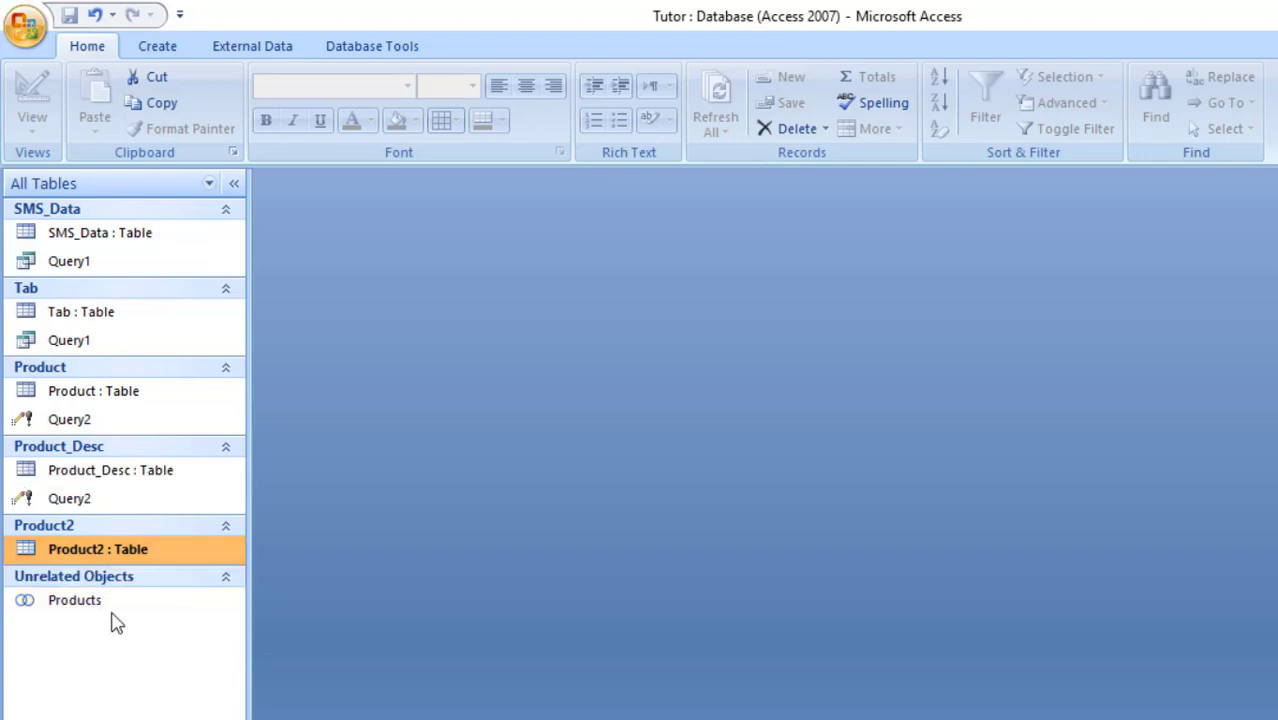
double_click(112, 608)
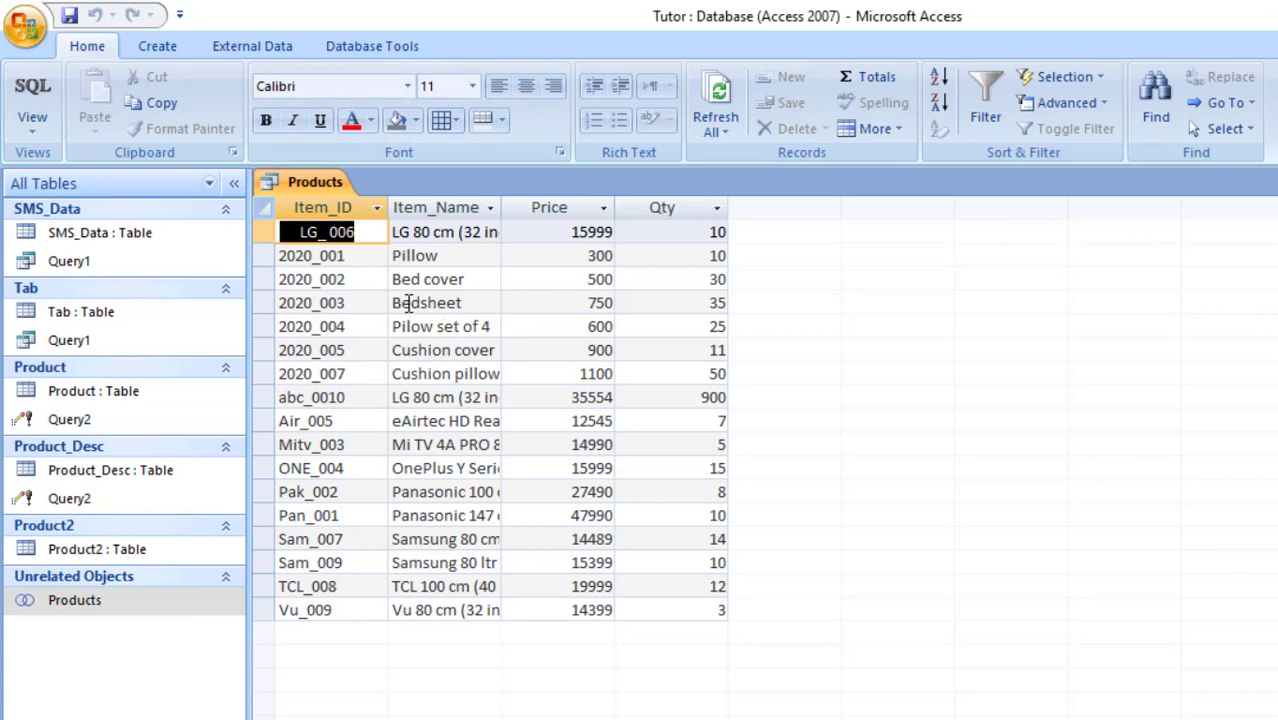
key(ctrl+w)
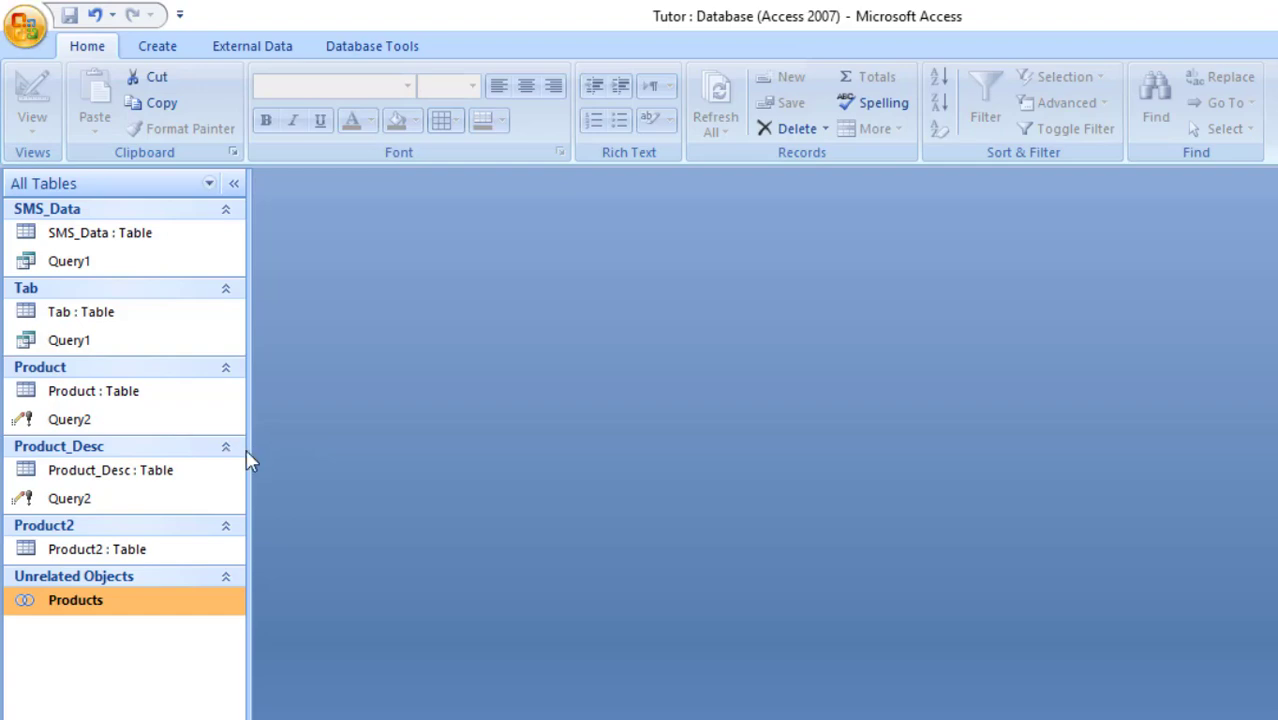
- Compare the record counts of the Product table, the Product2 table and the Products query, closing each one after viewing
double_click(145, 391)
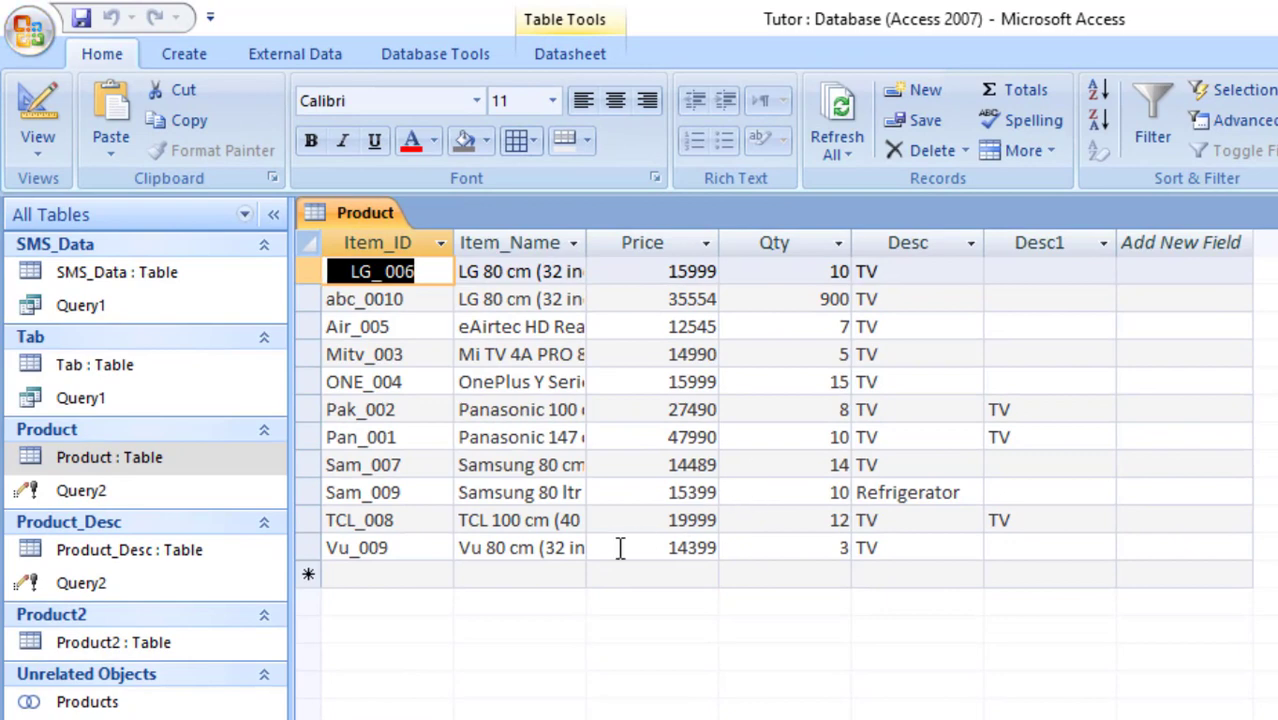
key(ctrl+w)
double_click(180, 640)
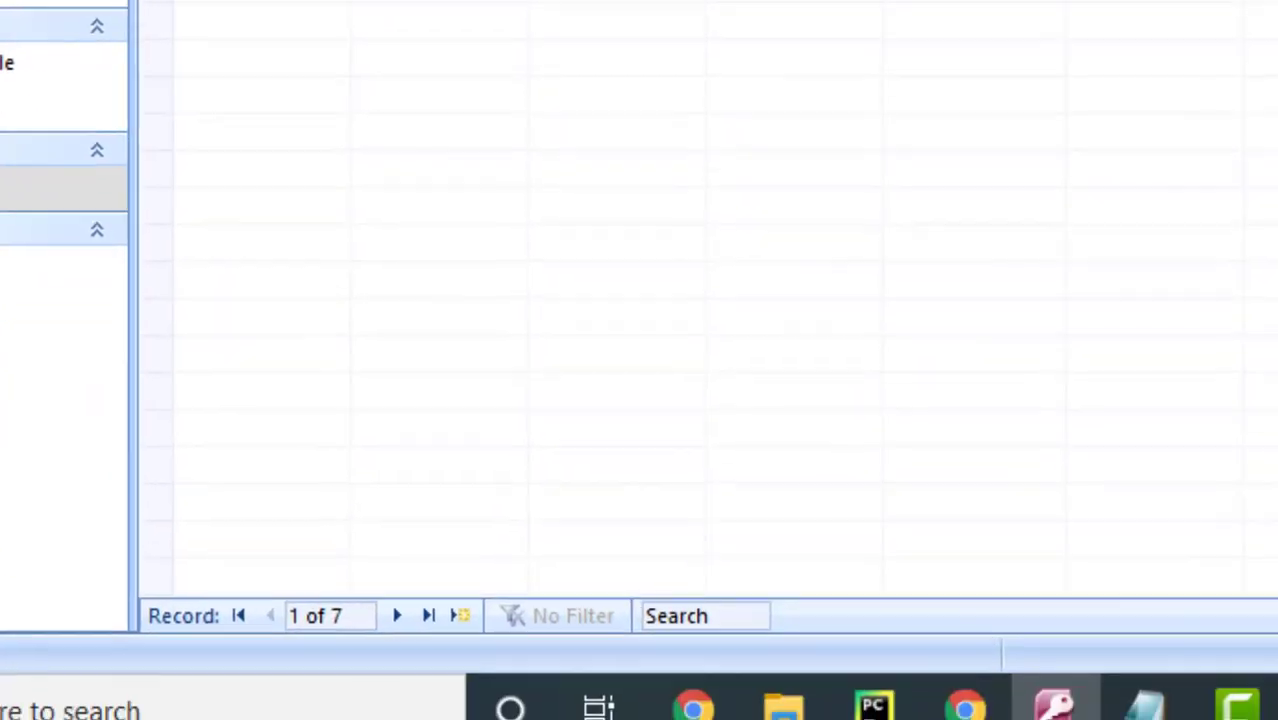
key(ctrl+w)
double_click(40, 268)
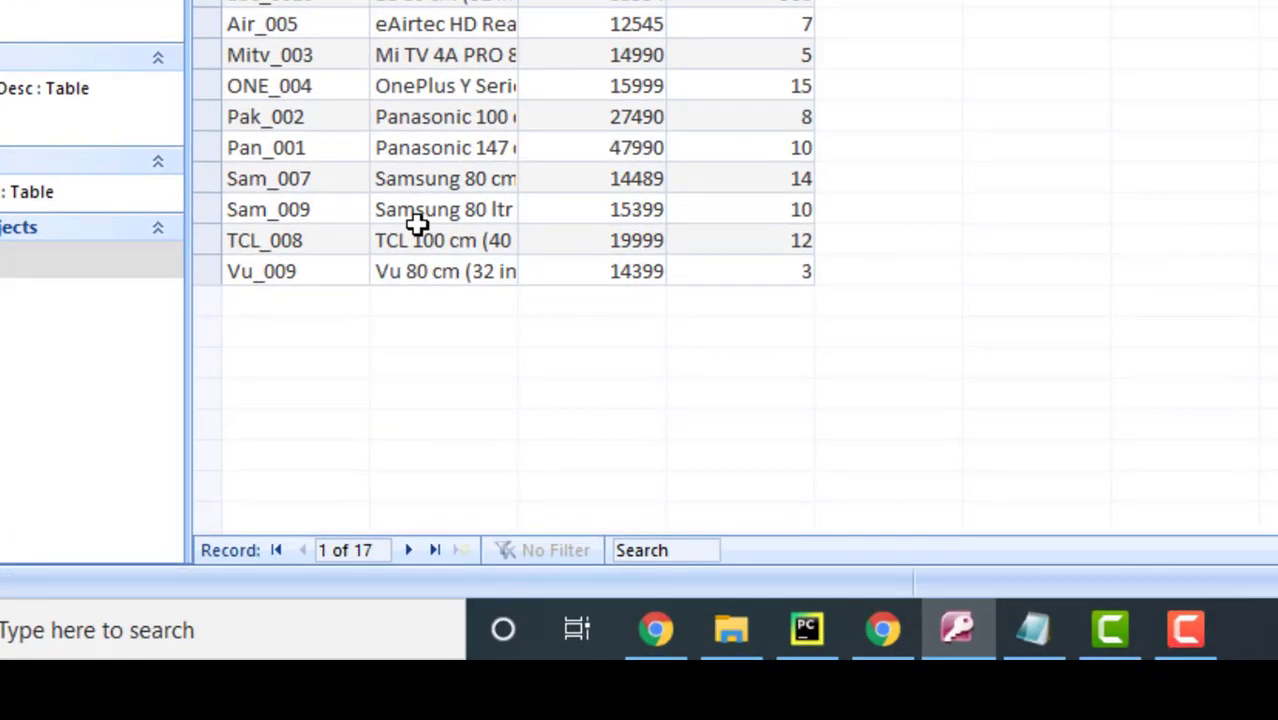
key(ctrl+w)
right_click(87, 490)
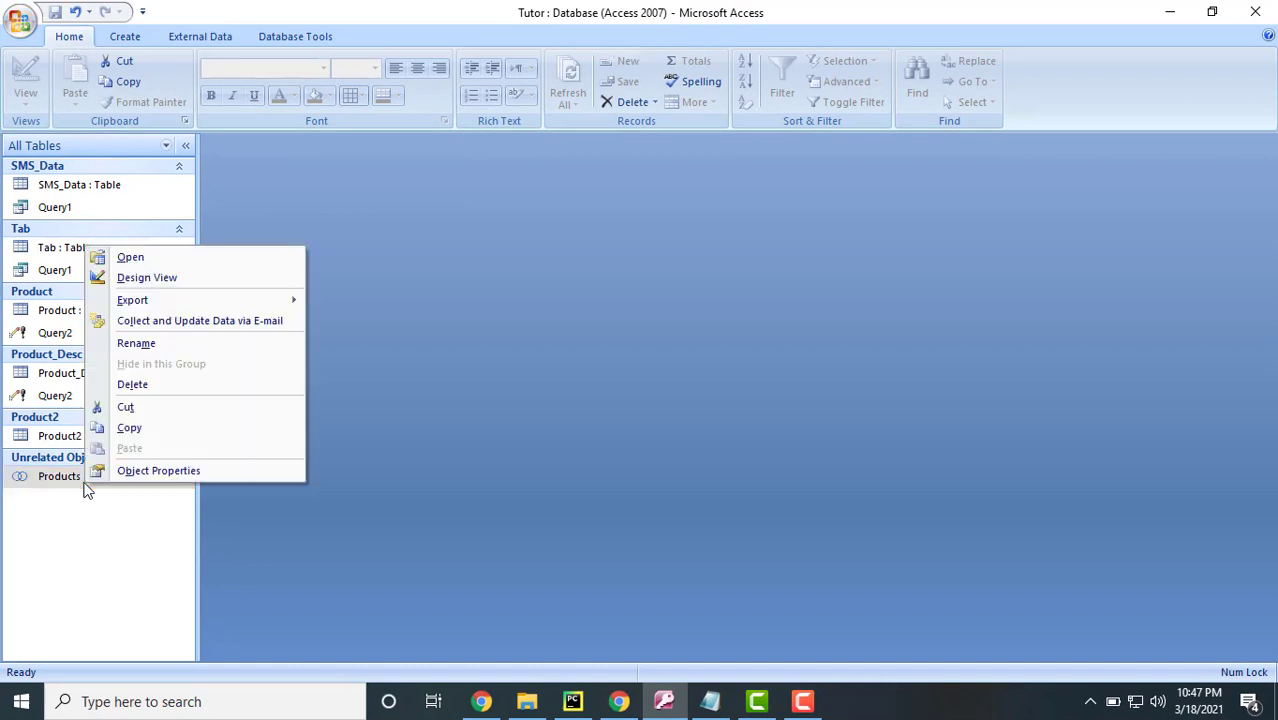
click(439, 352)
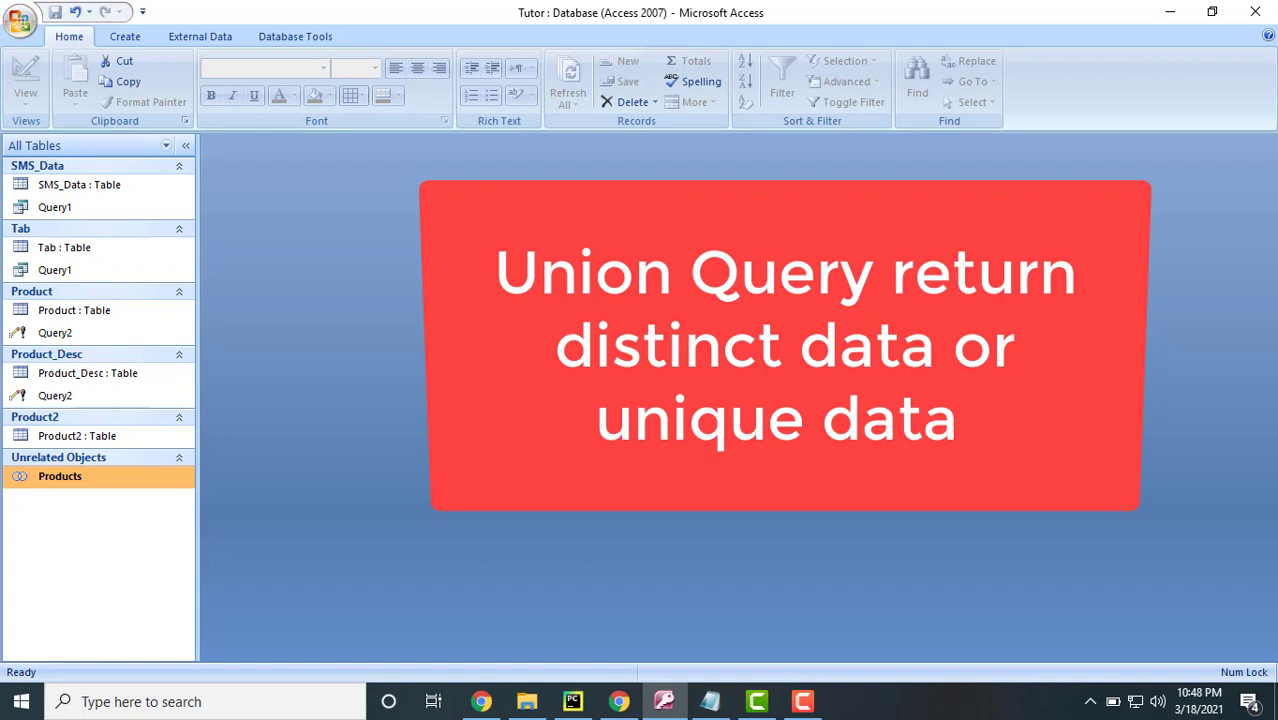
- Open the Product and Product2 tables, compare the Sam_007 record in both, and close the two tables
double_click(157, 312)
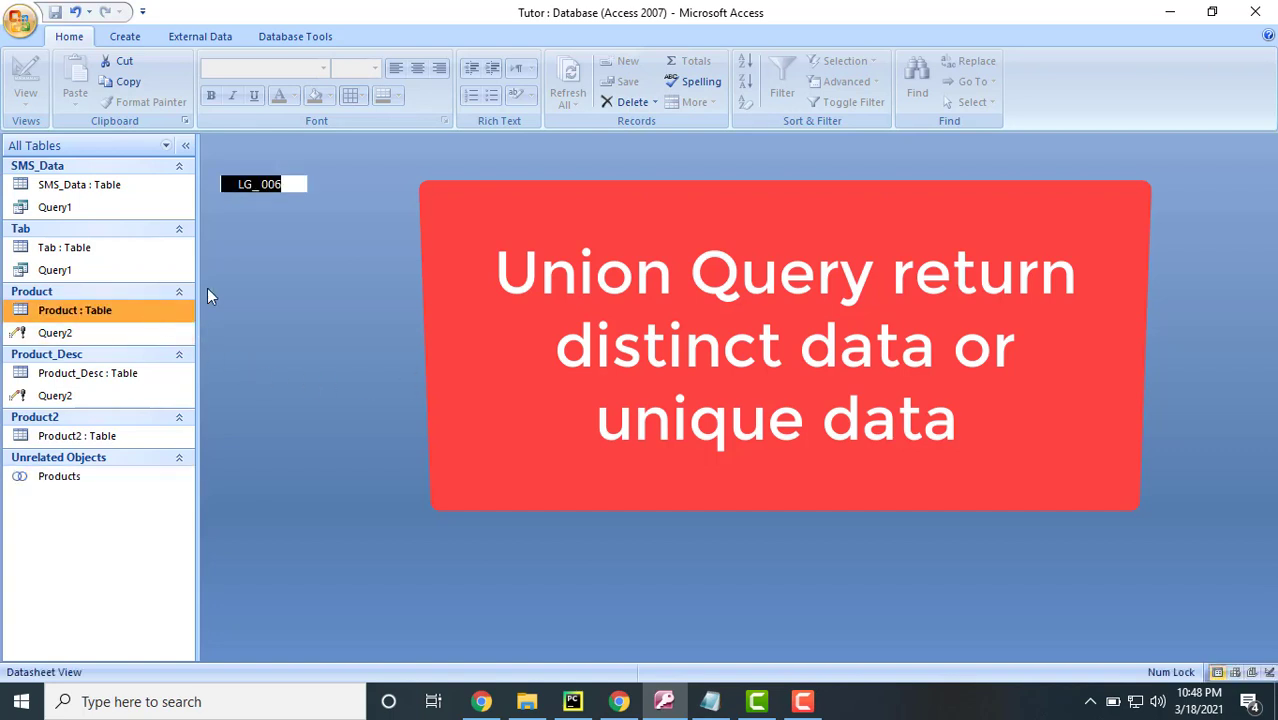
click(138, 378)
double_click(136, 378)
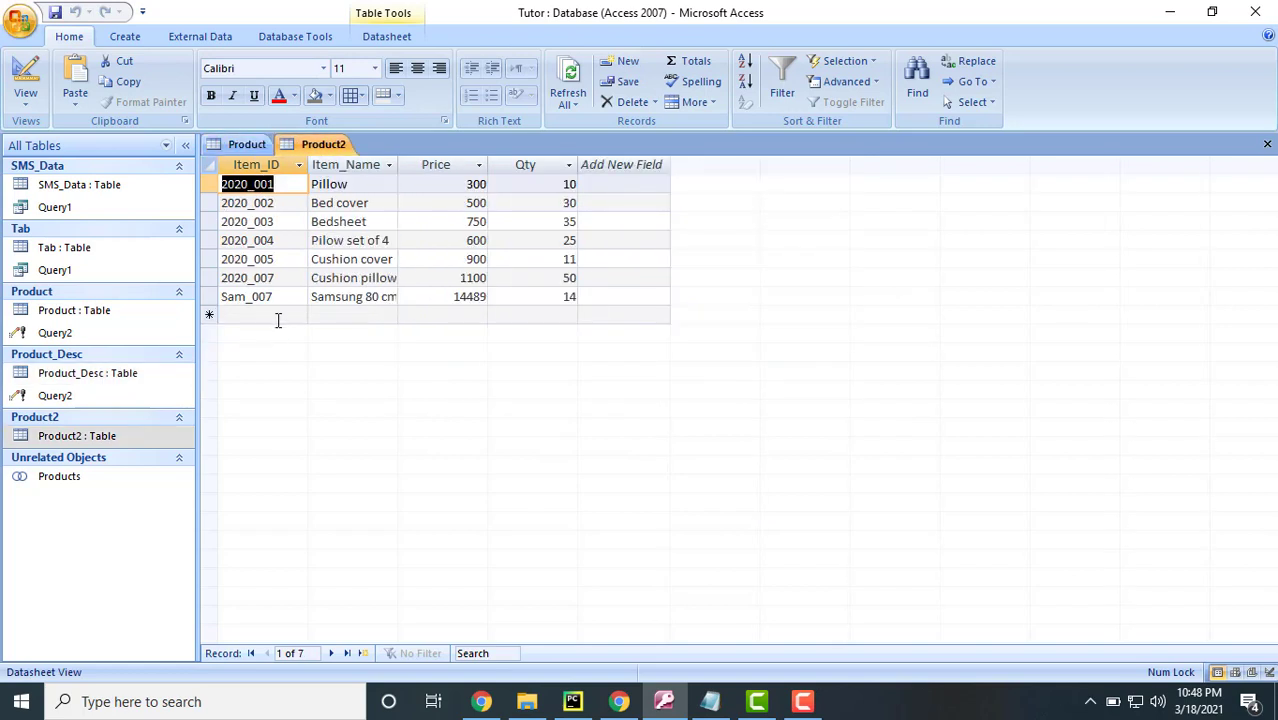
drag(234, 296, 312, 296)
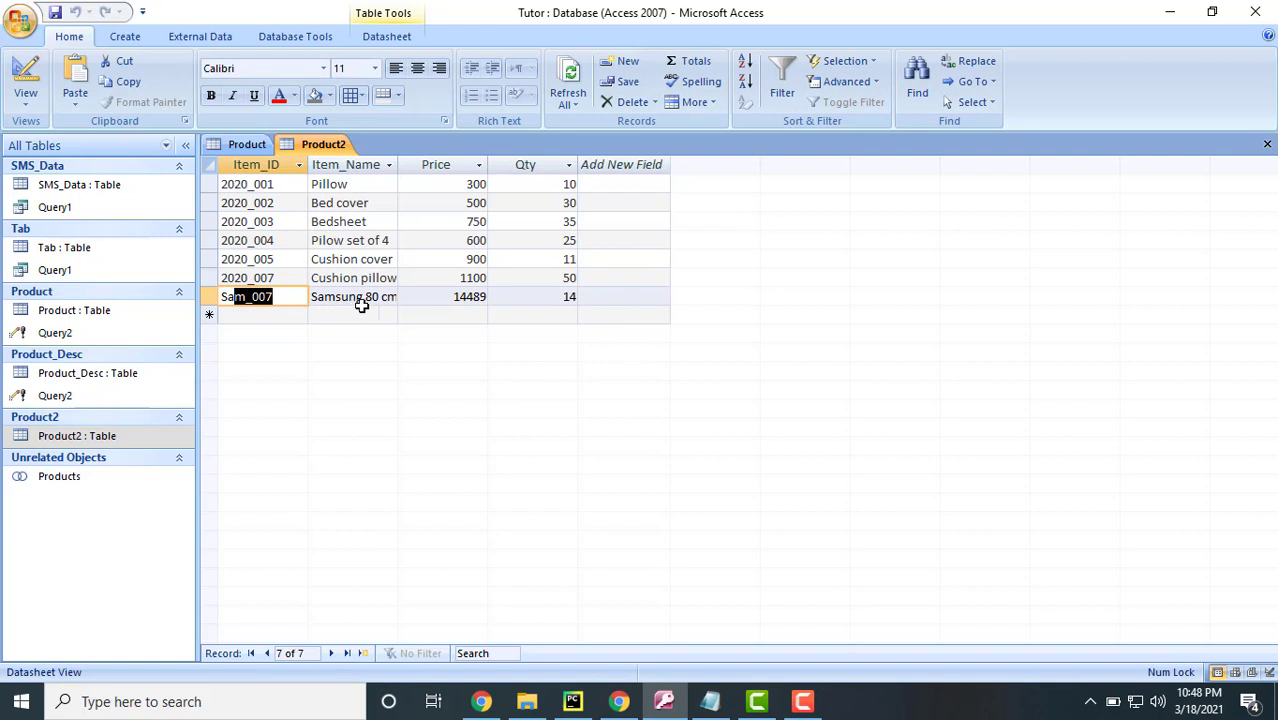
click(250, 147)
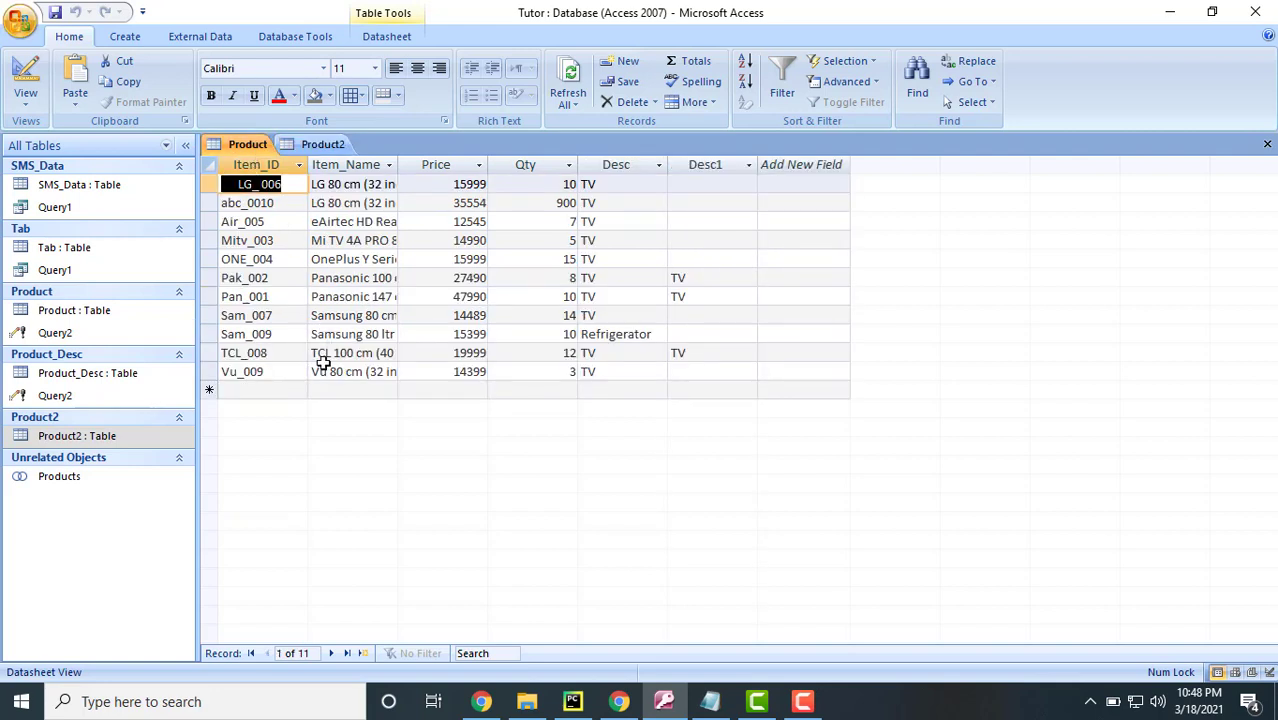
drag(245, 315, 302, 315)
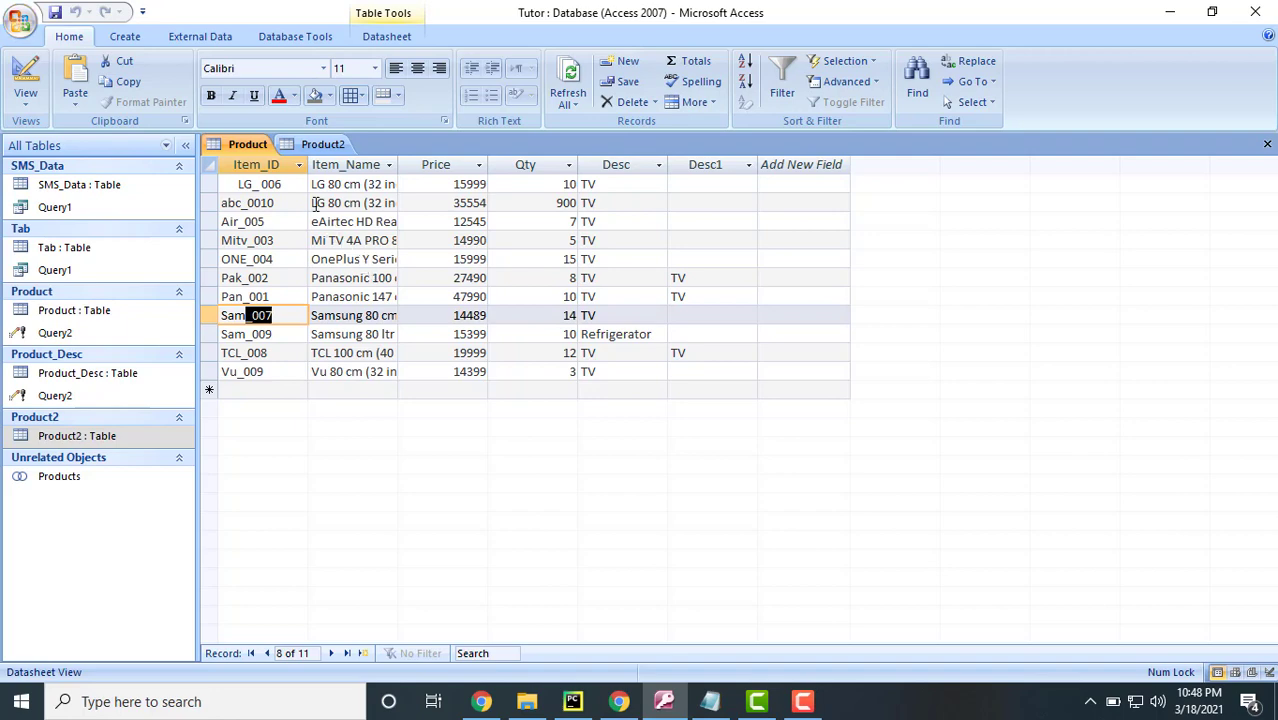
click(318, 145)
key(ctrl+w)
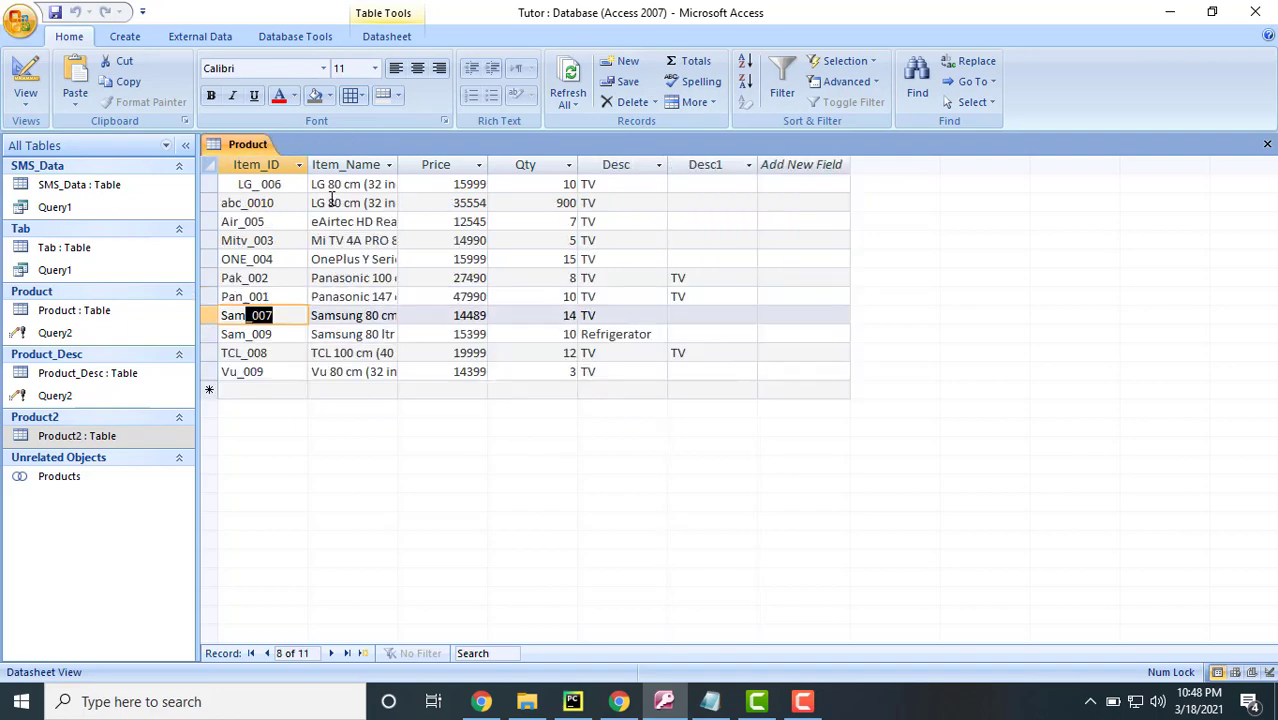
key(ctrl+w)
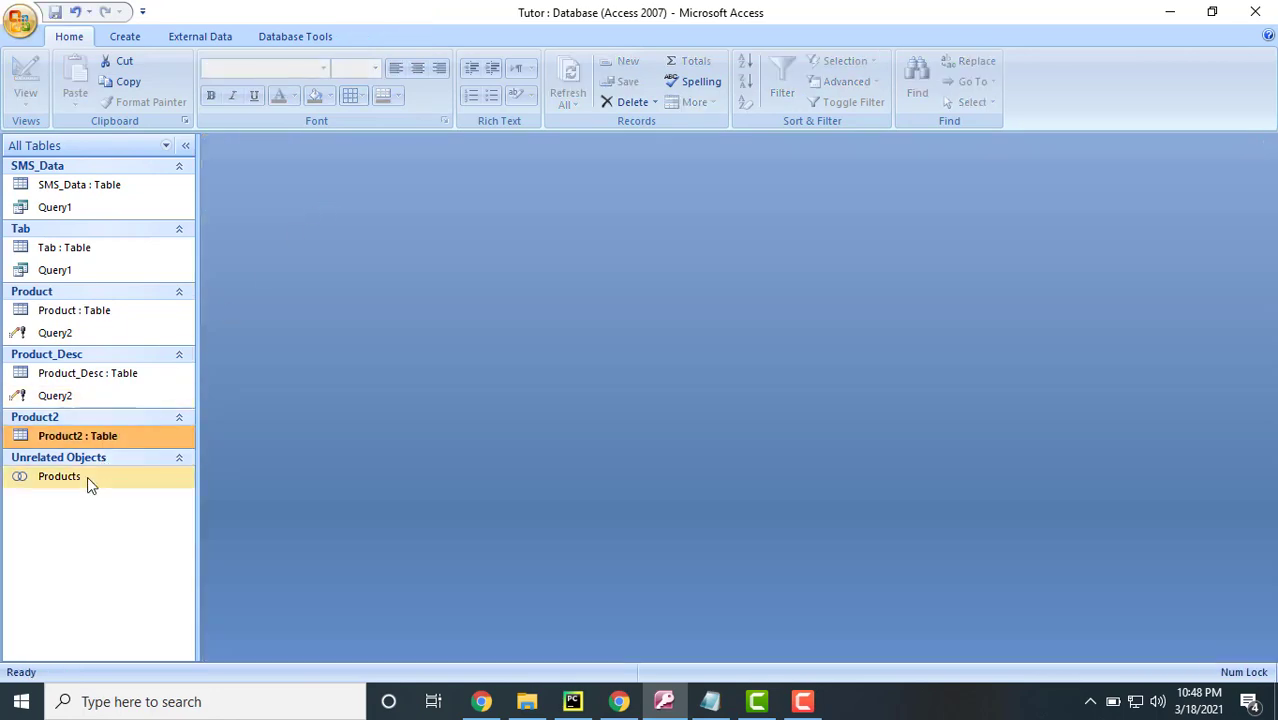
- Open the Products query's SQL for editing and change UNION to UNION ALL on its own line above the second select statement
right_click(87, 476)
click(170, 274)
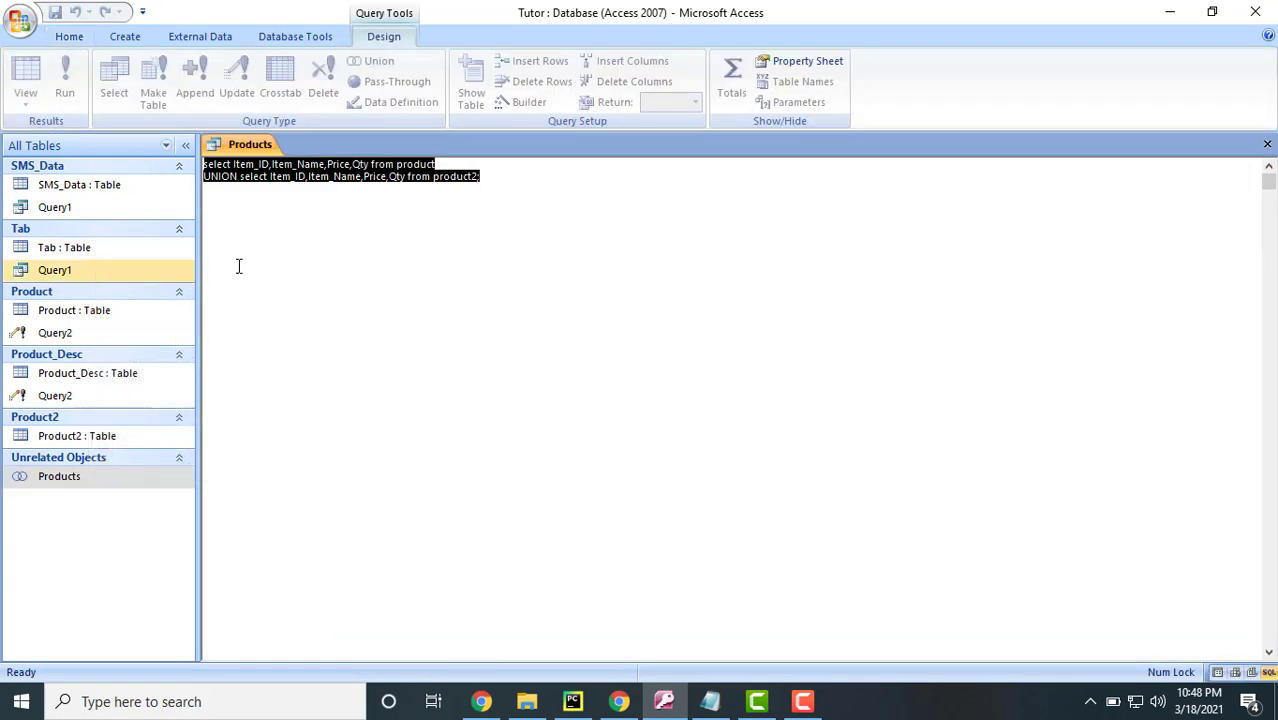
click(240, 176)
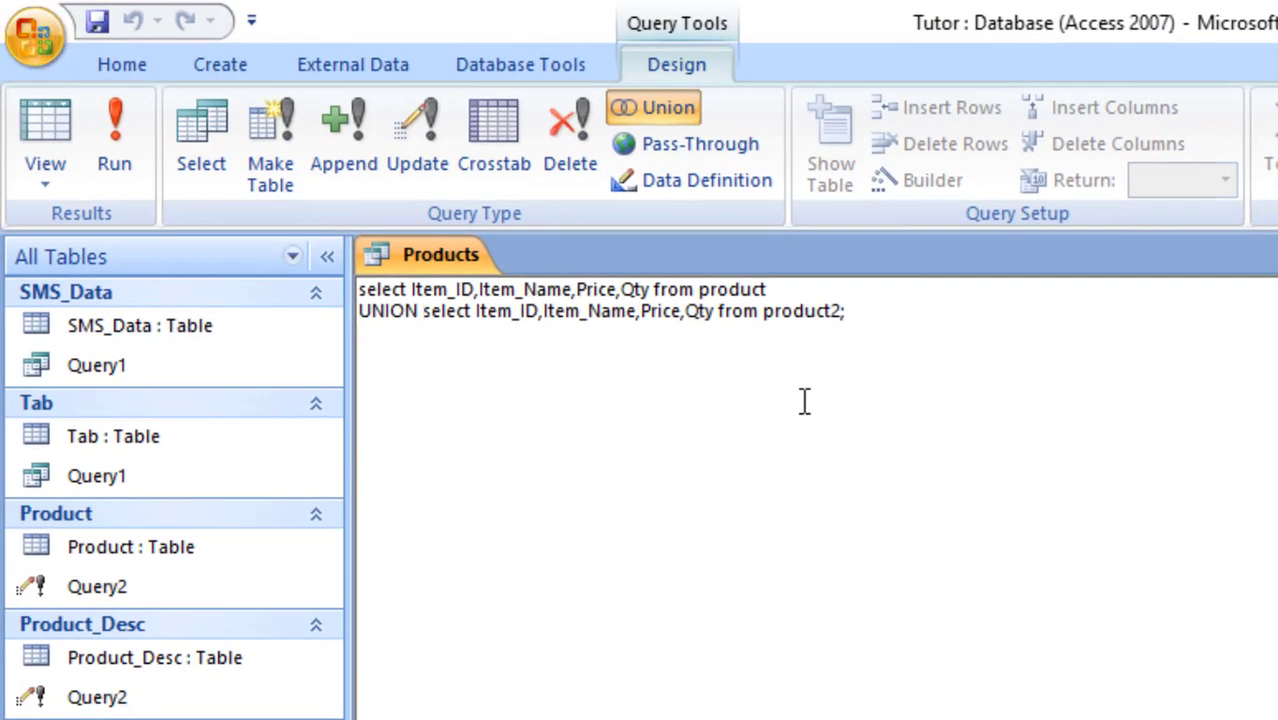
text(ALL)
key(Return)
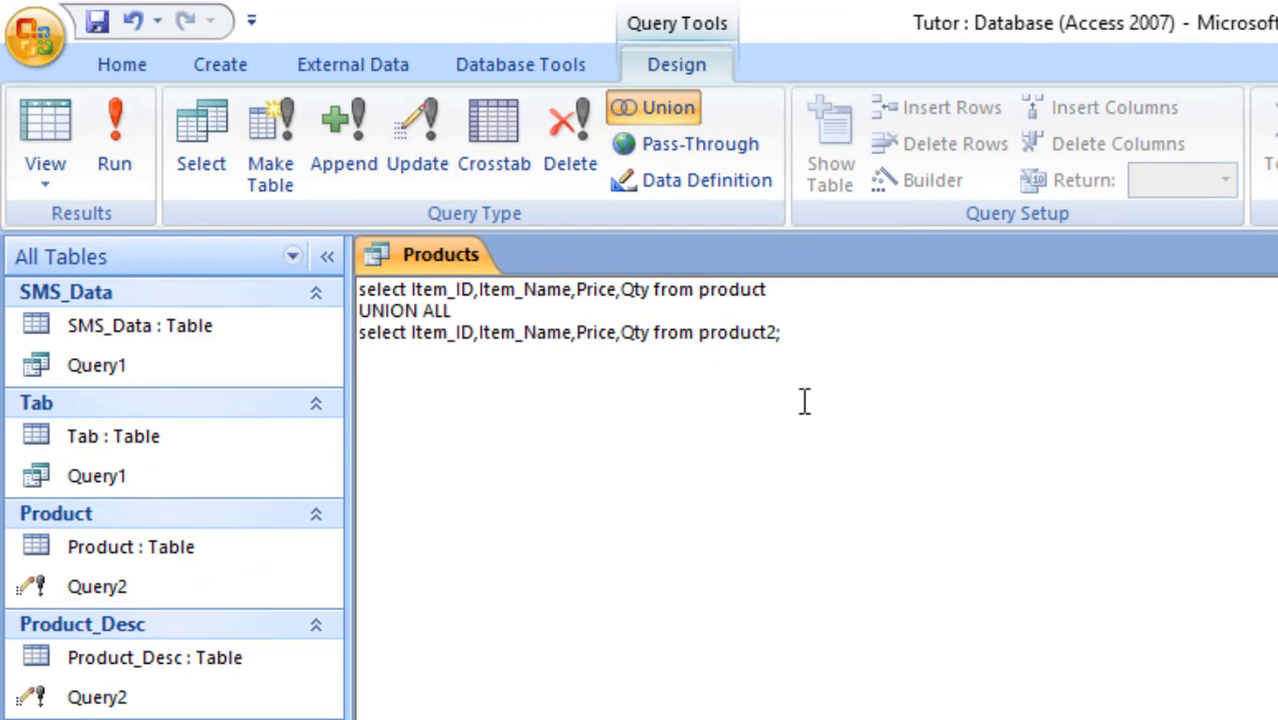
- Run the UNION ALL query, check its result for repeated Sam_007 rows, and close the query
click(131, 146)
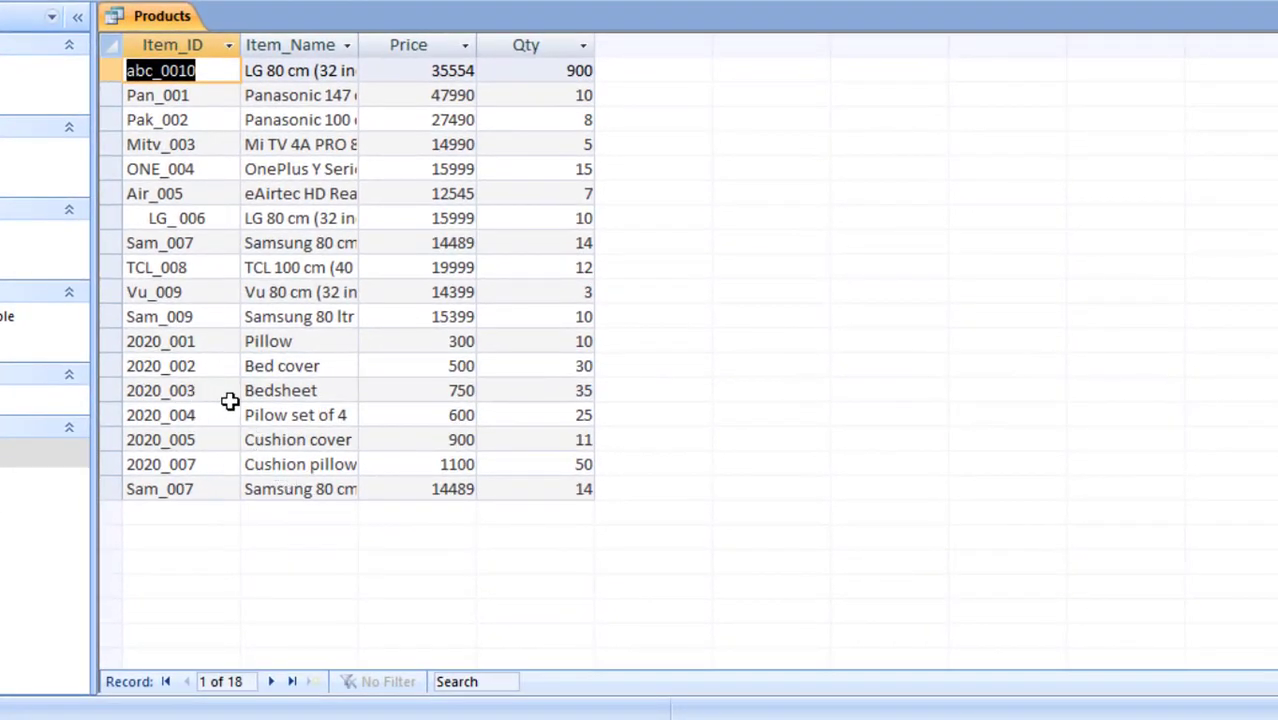
click(186, 243)
drag(190, 243, 173, 243)
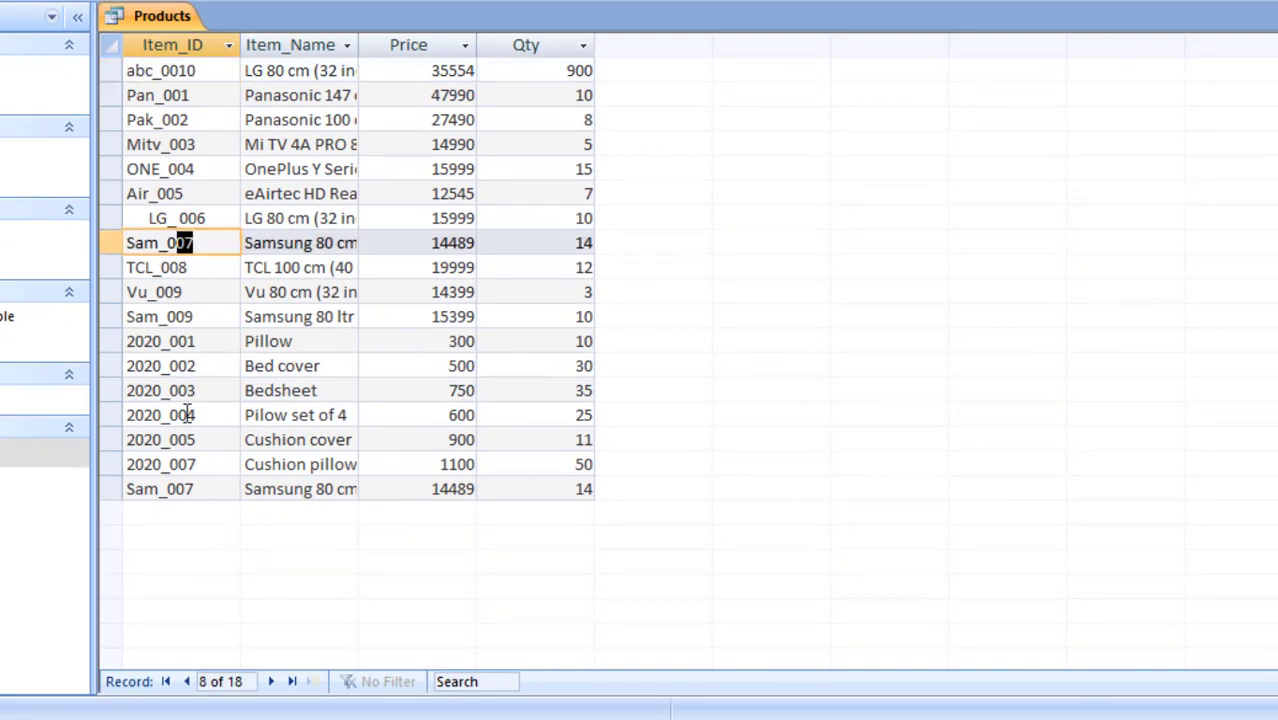
drag(194, 489, 175, 489)
click(484, 439)
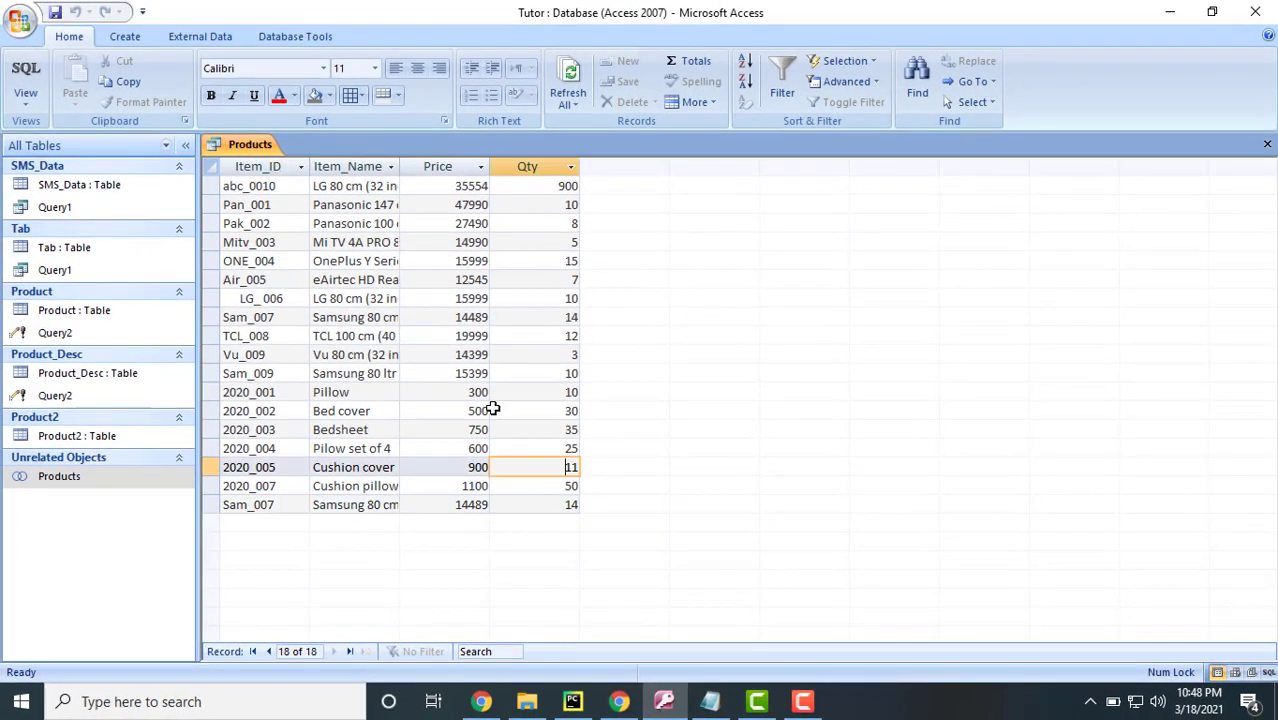
click(468, 392)
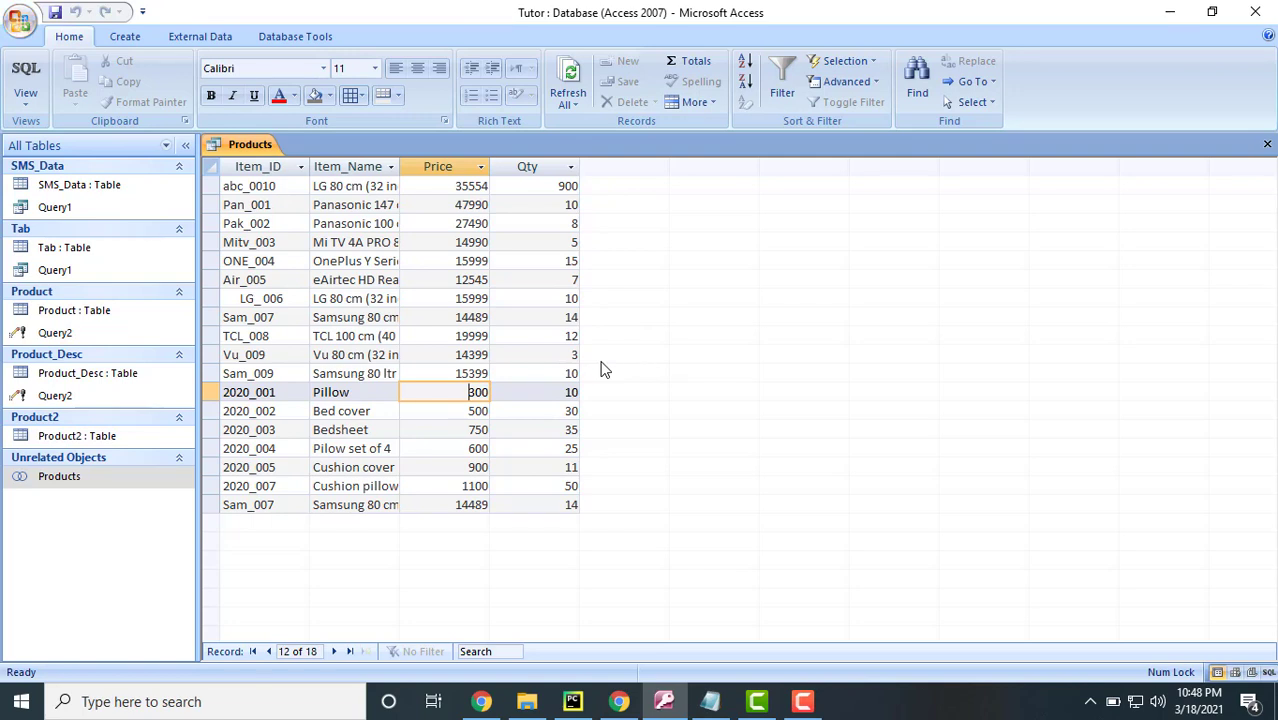
key(ctrl+w)
click(620, 400)
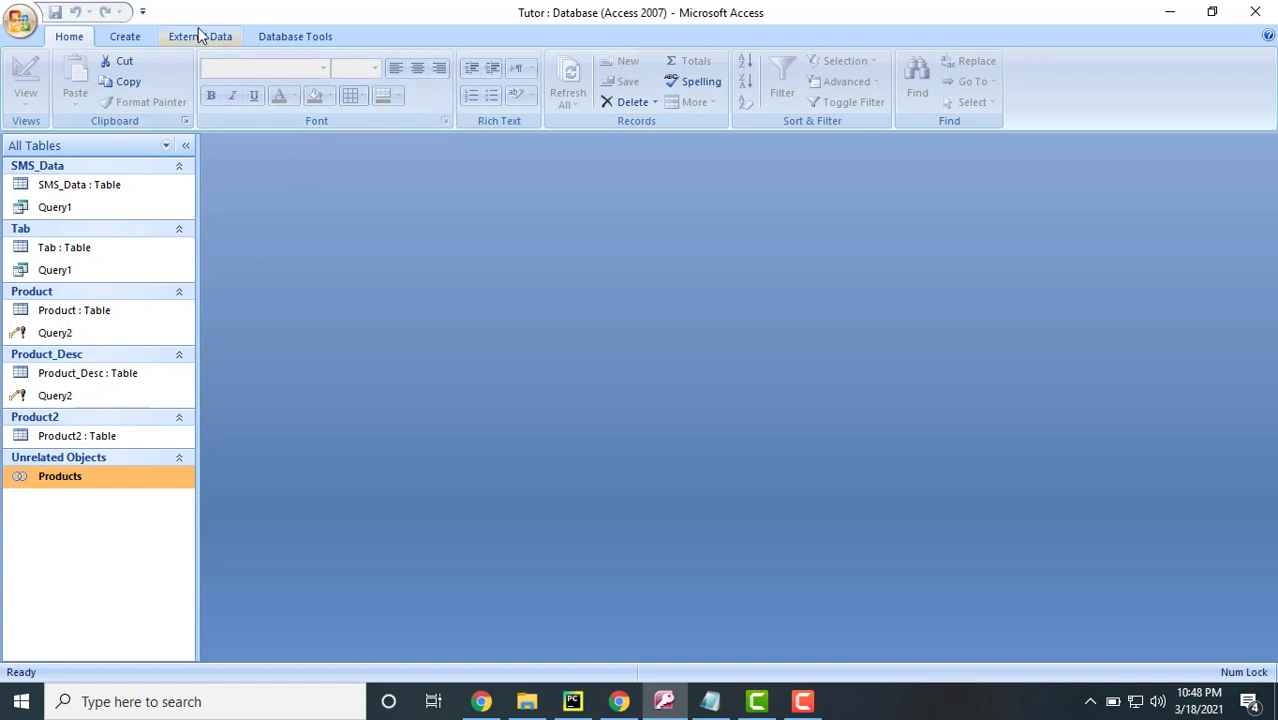
- Create a new query in design view and add the Product table to it
click(130, 36)
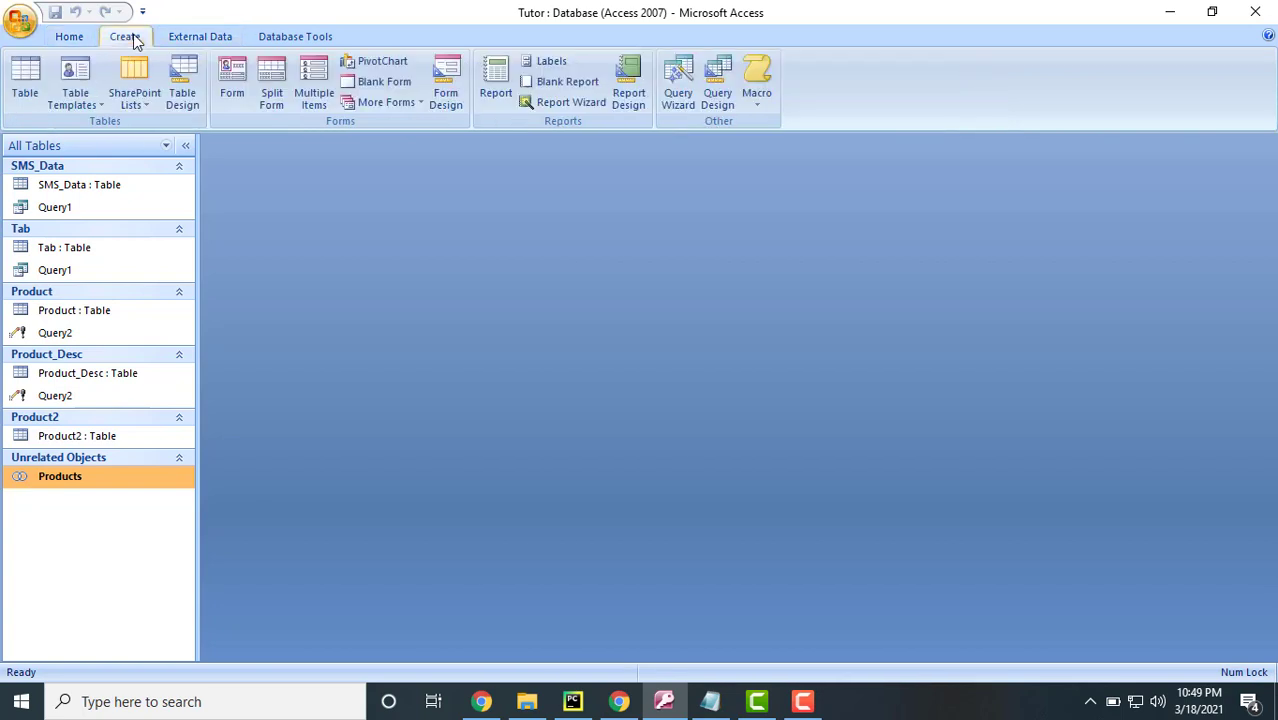
click(727, 100)
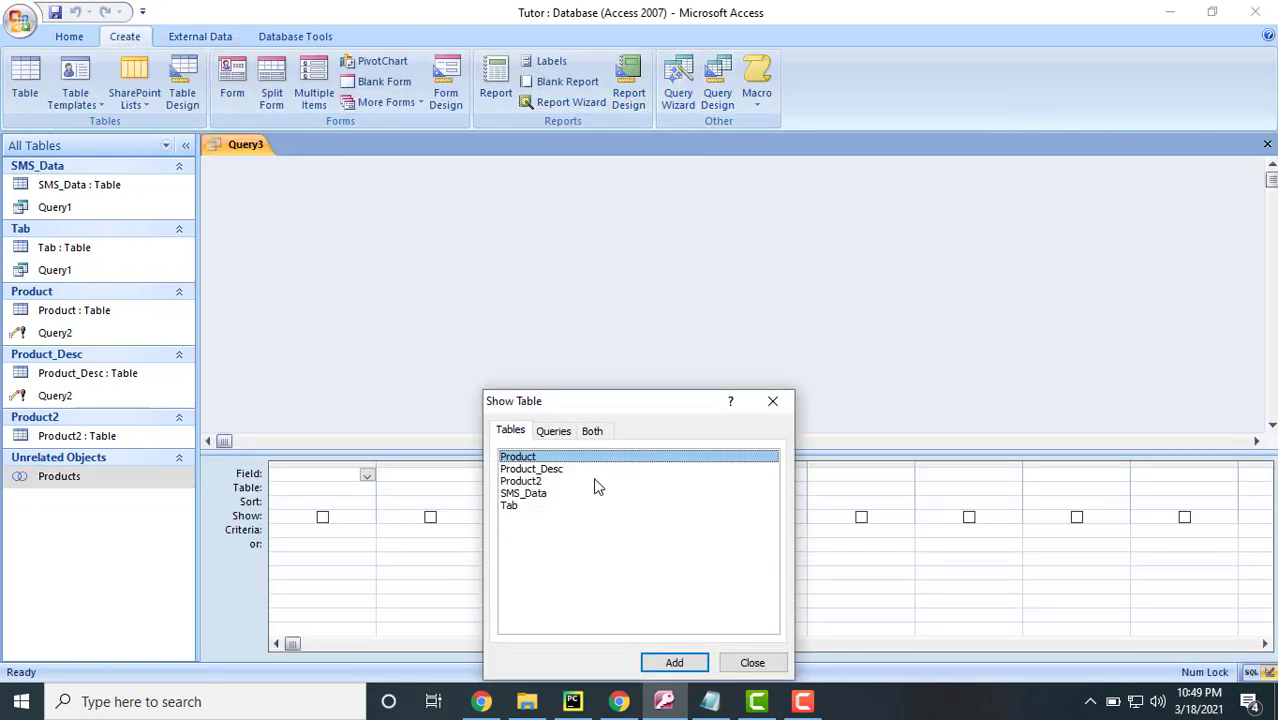
double_click(540, 455)
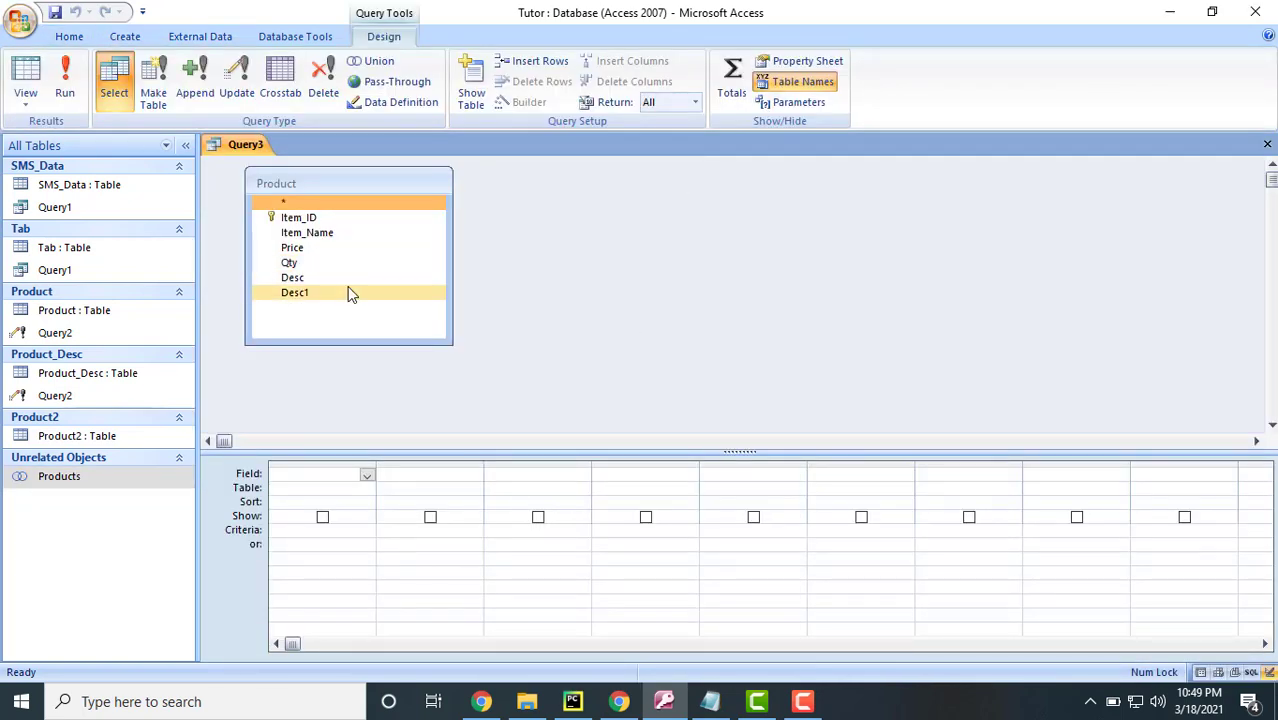
click(337, 278)
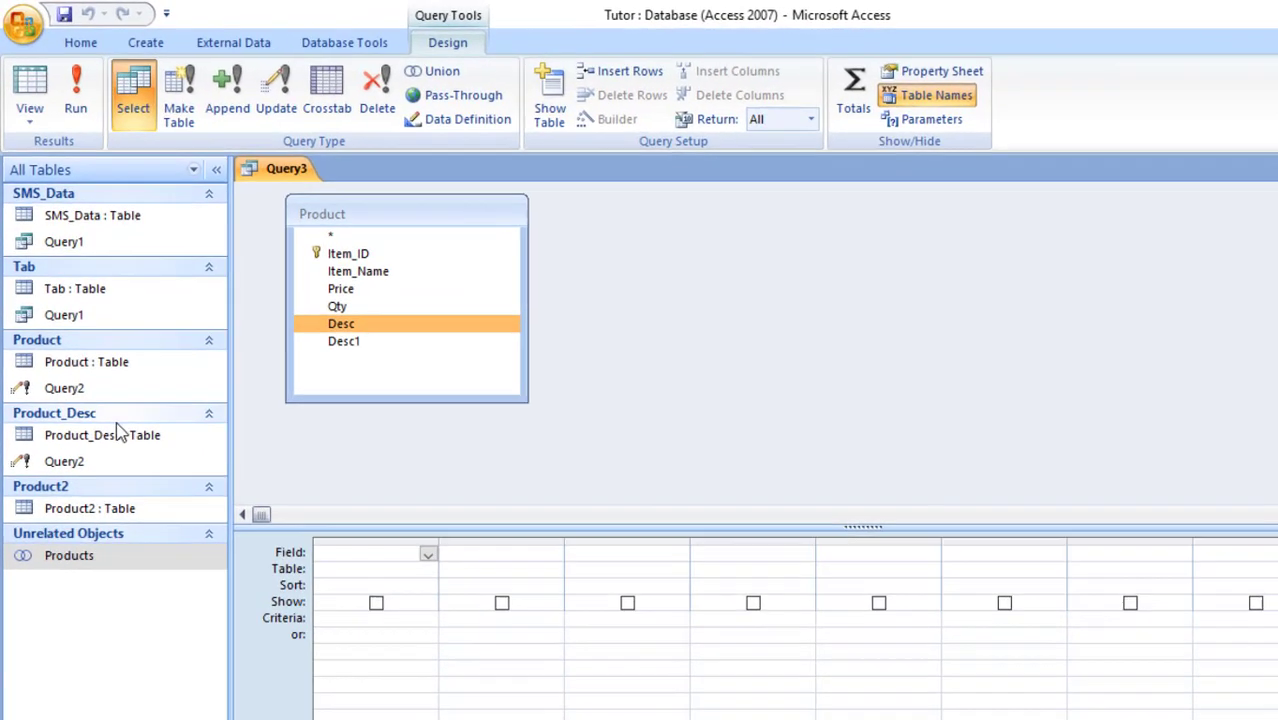
- Open the Product_Desc table, examine the values in its Desc column, and close the table
double_click(117, 434)
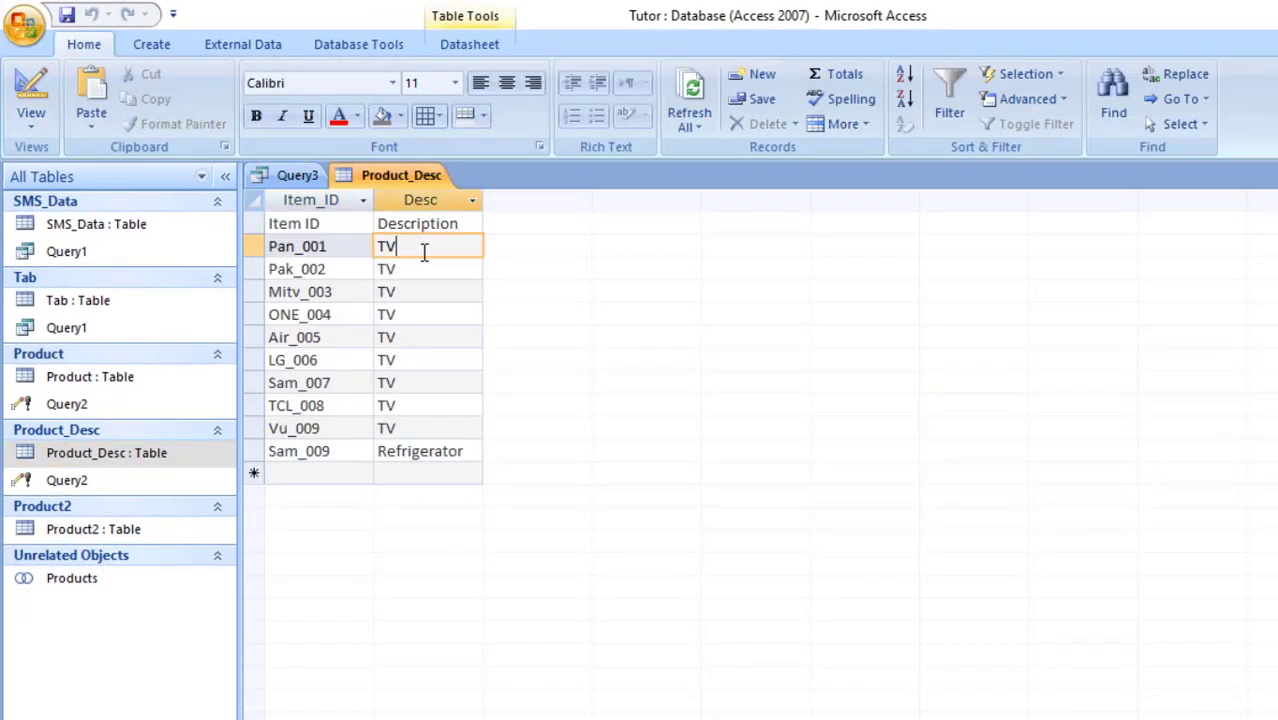
click(410, 268)
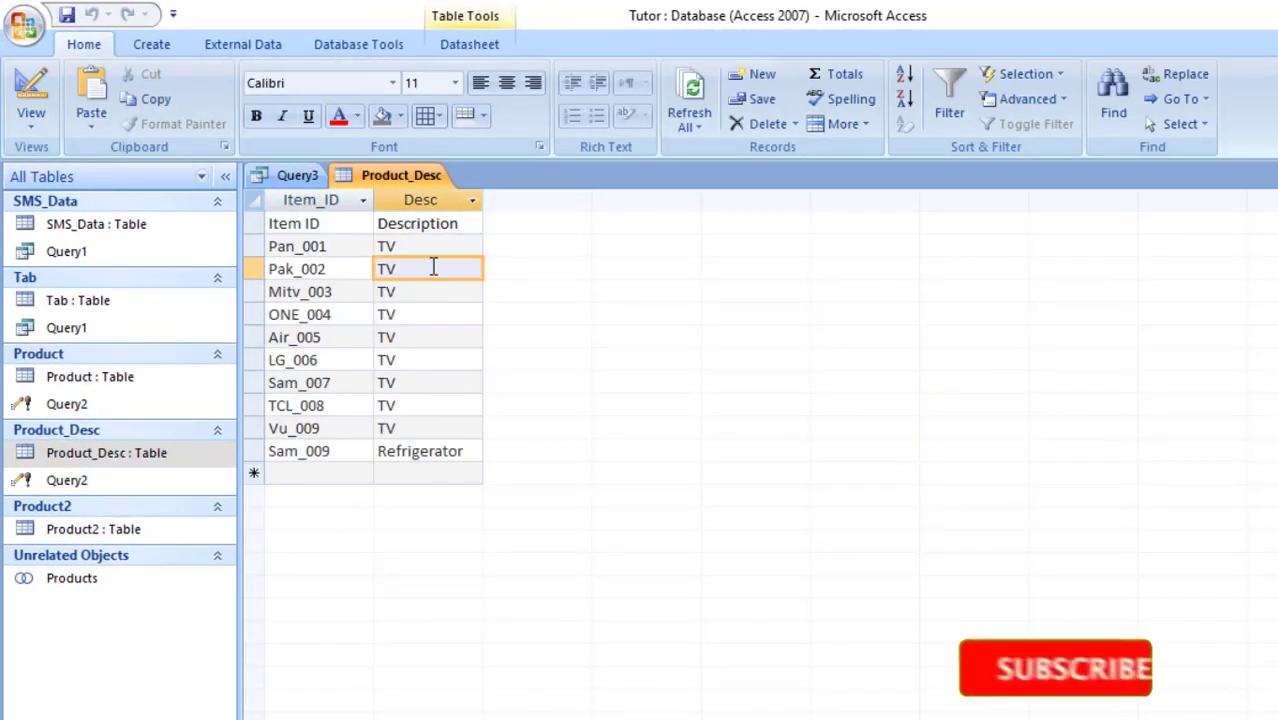
key(Up)
click(462, 451)
key(ctrl+w)
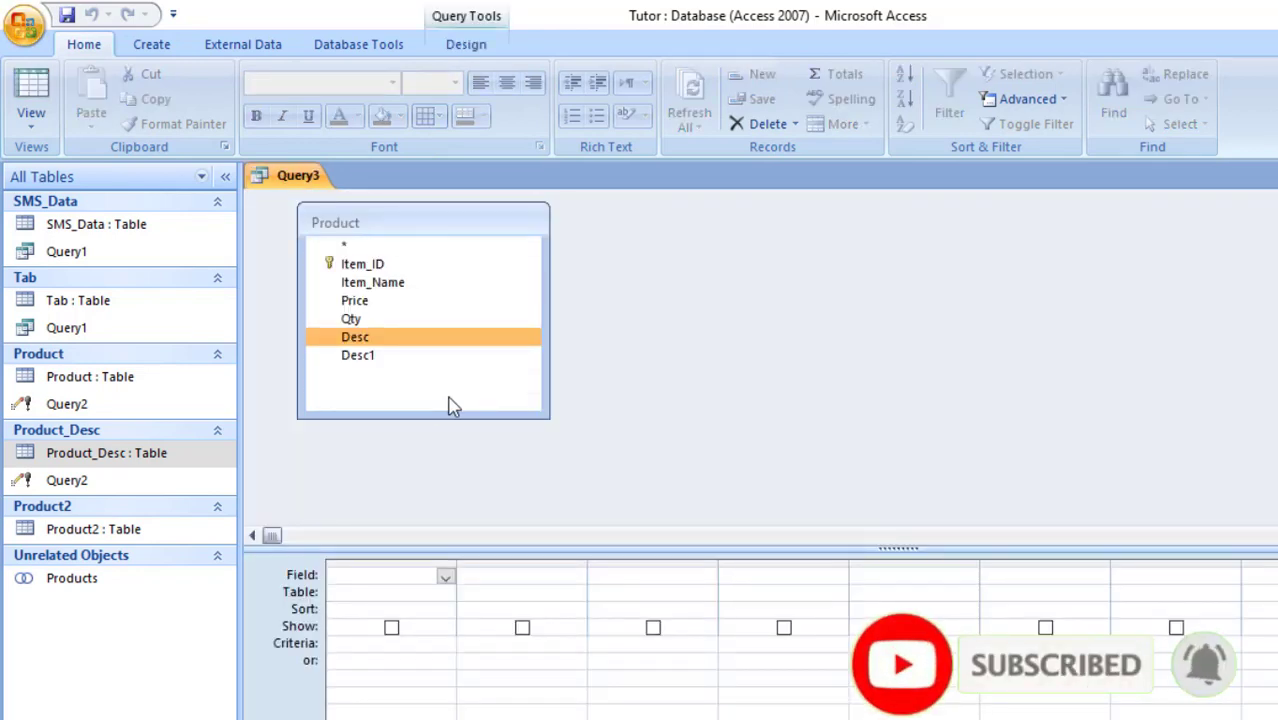
- Add the Item_Name, Price, Qty and Desc fields of the Product table to the query grid
double_click(400, 290)
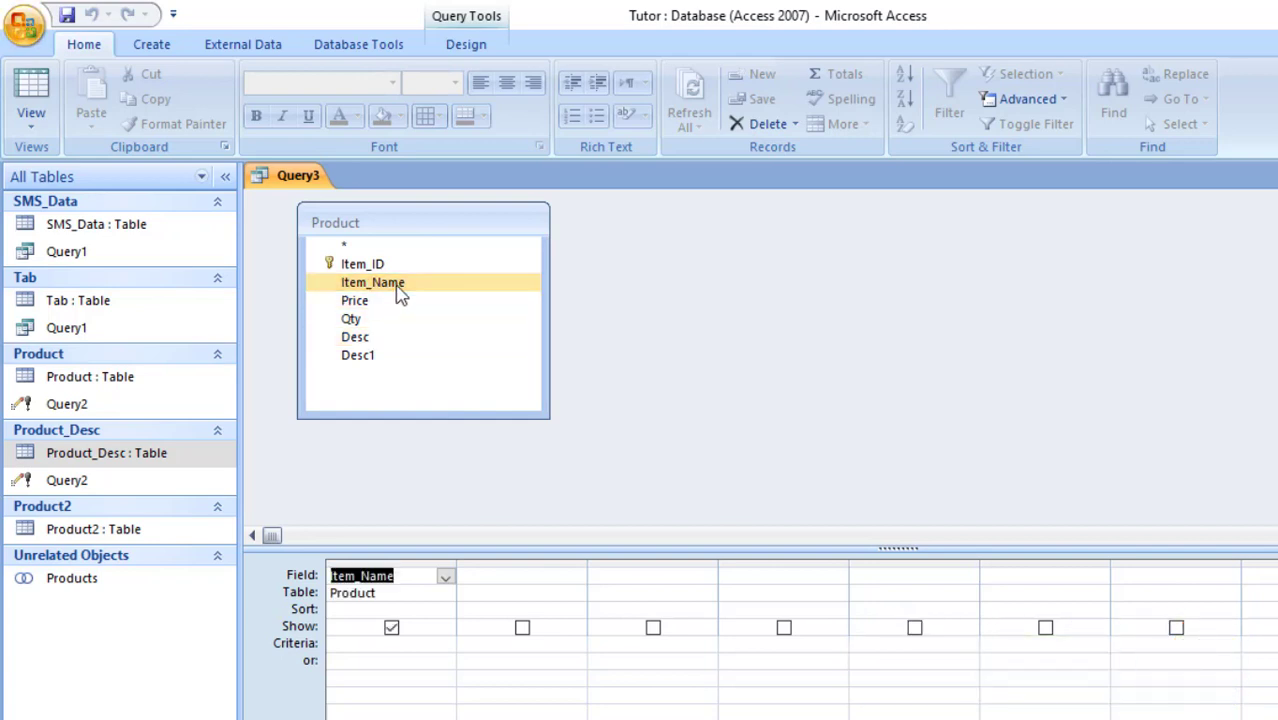
double_click(385, 303)
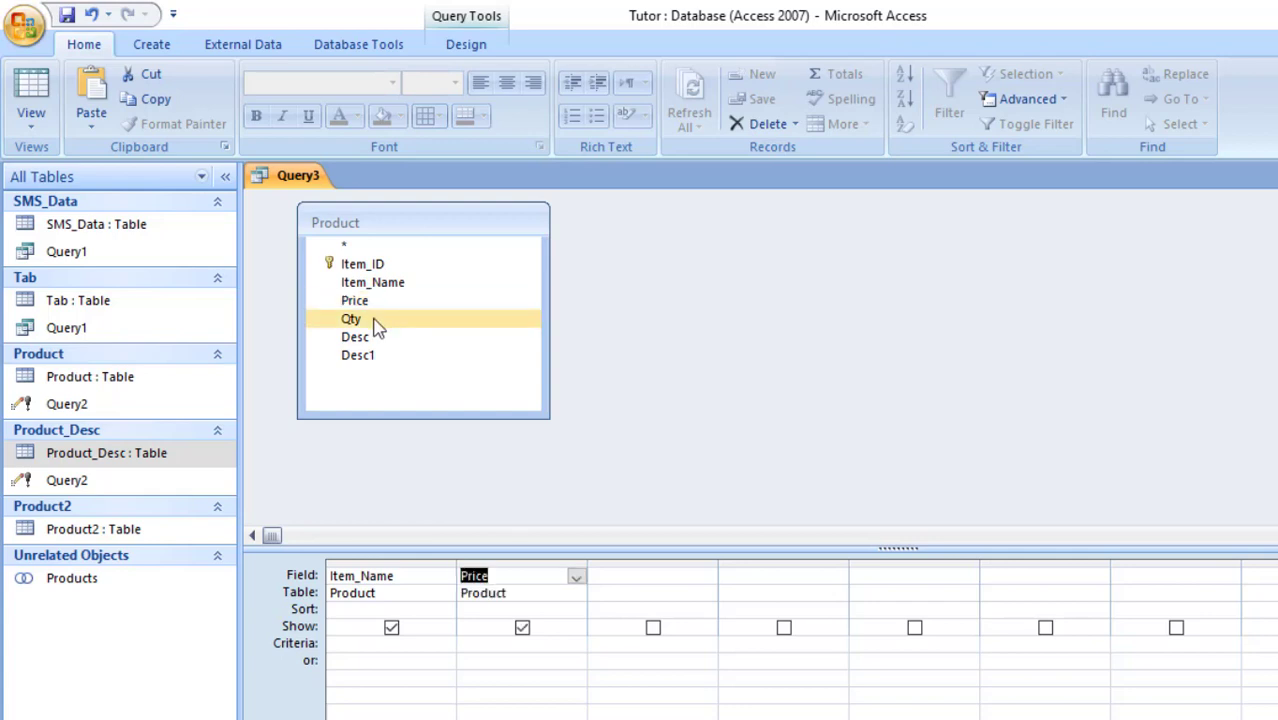
double_click(377, 325)
double_click(370, 339)
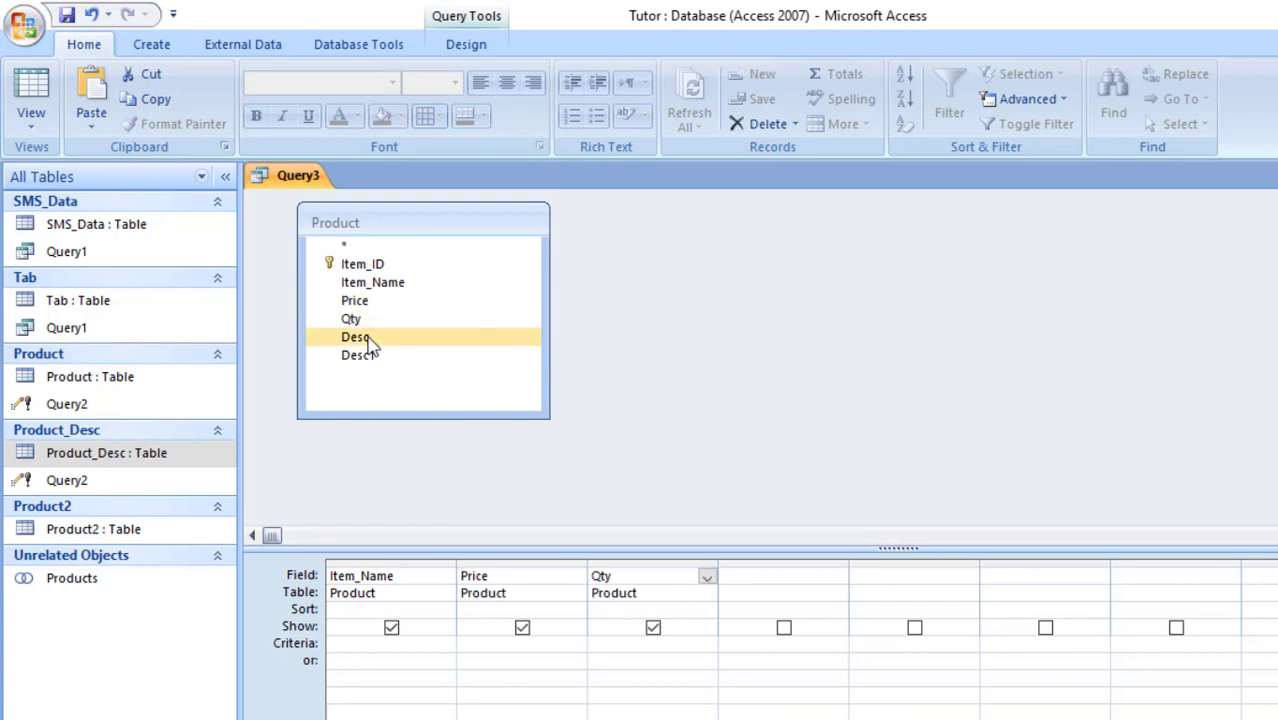
- Remove the Price column from the query grid
click(519, 561)
key(ctrl+x)
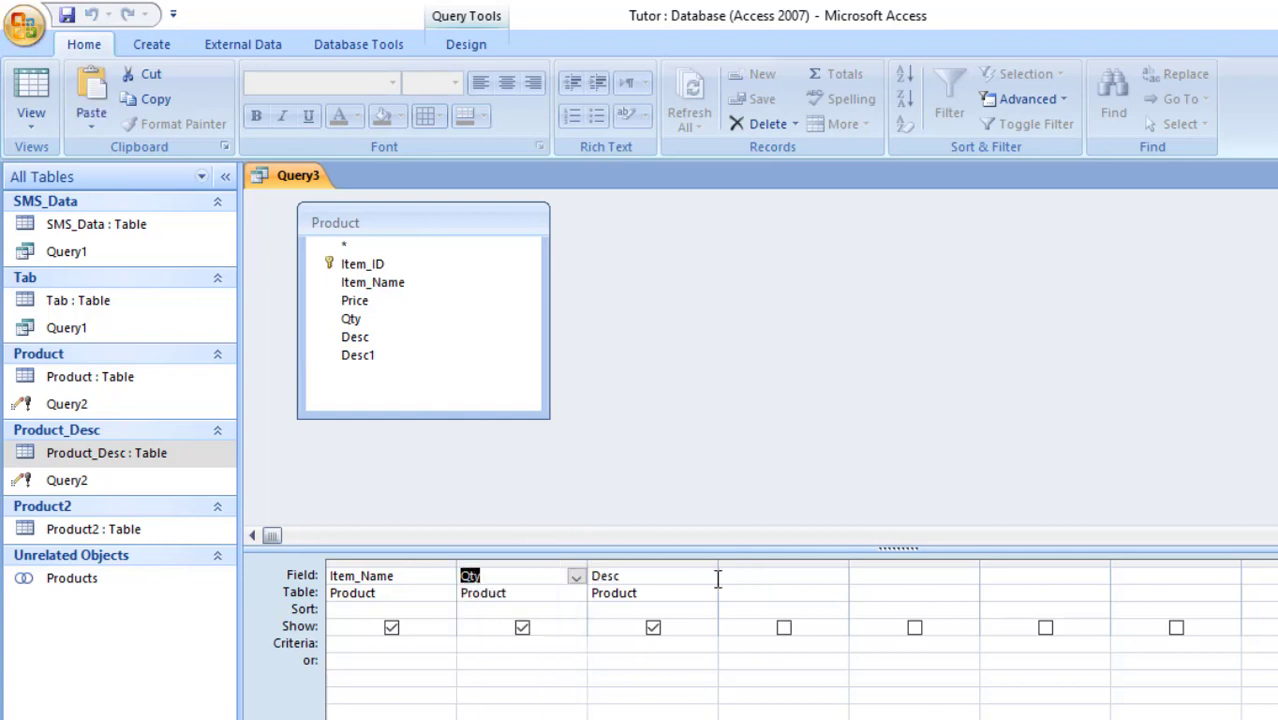
key(shift+Tab)
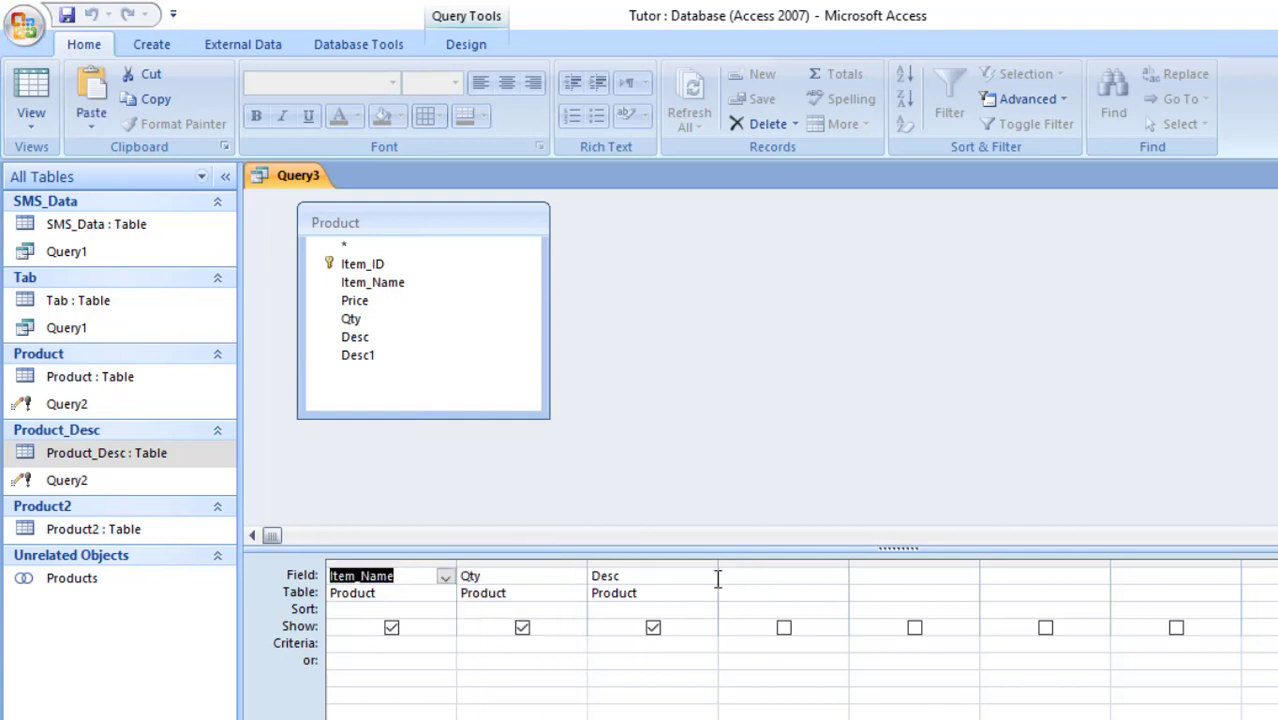
- Remove the Item_Name column from the query grid
key(ctrl+space)
key(Delete)
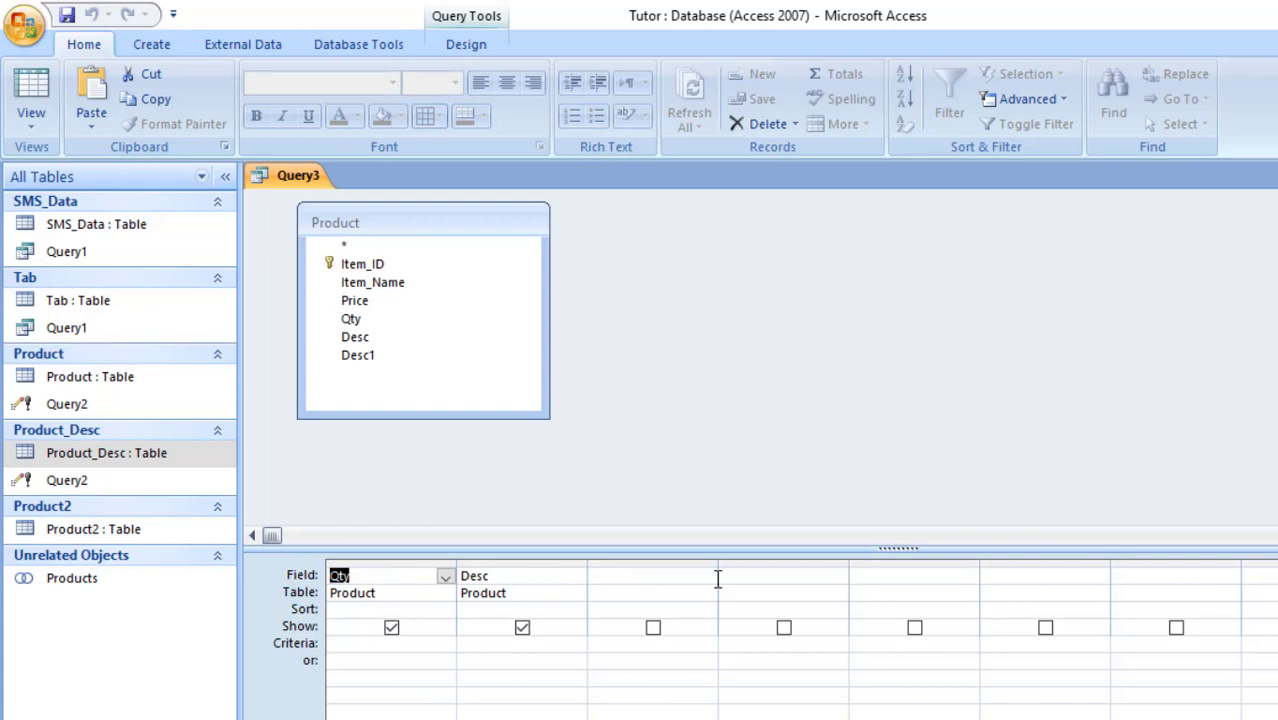
key(Down)
key(Down)
key(Up)
key(Up)
key(Down)
key(Down)
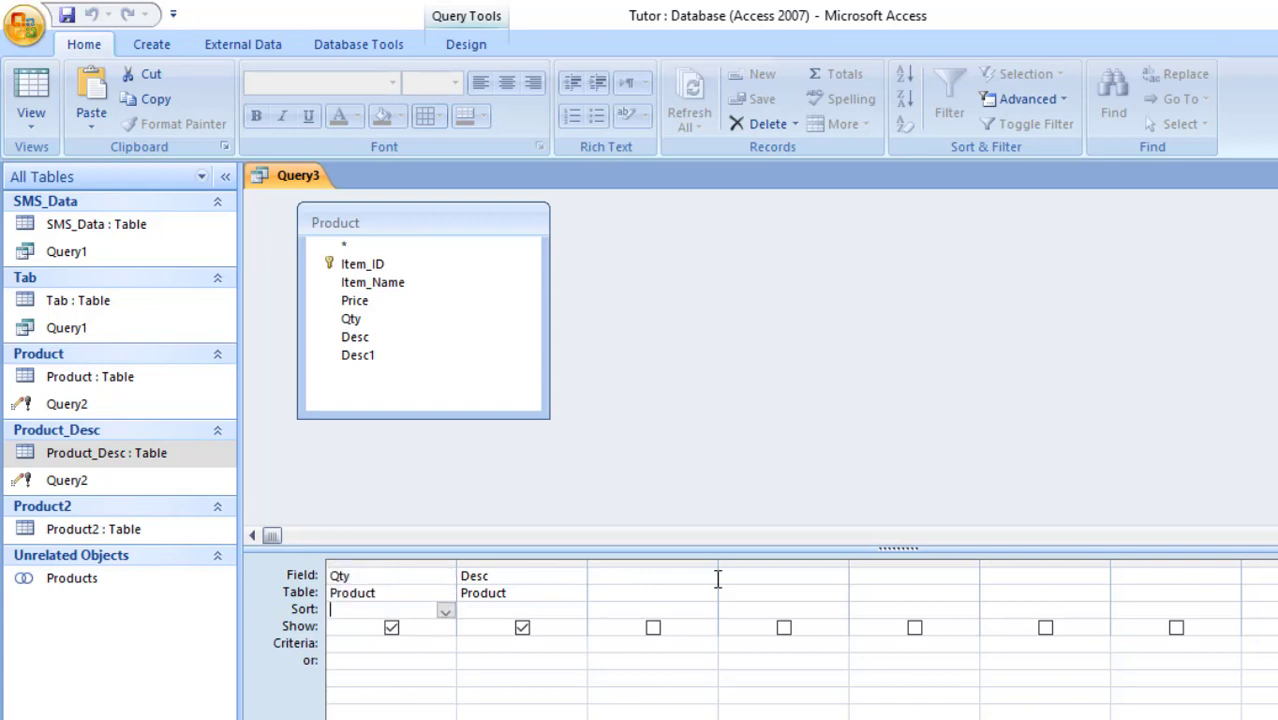
key(Right)
key(Up)
key(Up)
key(Left)
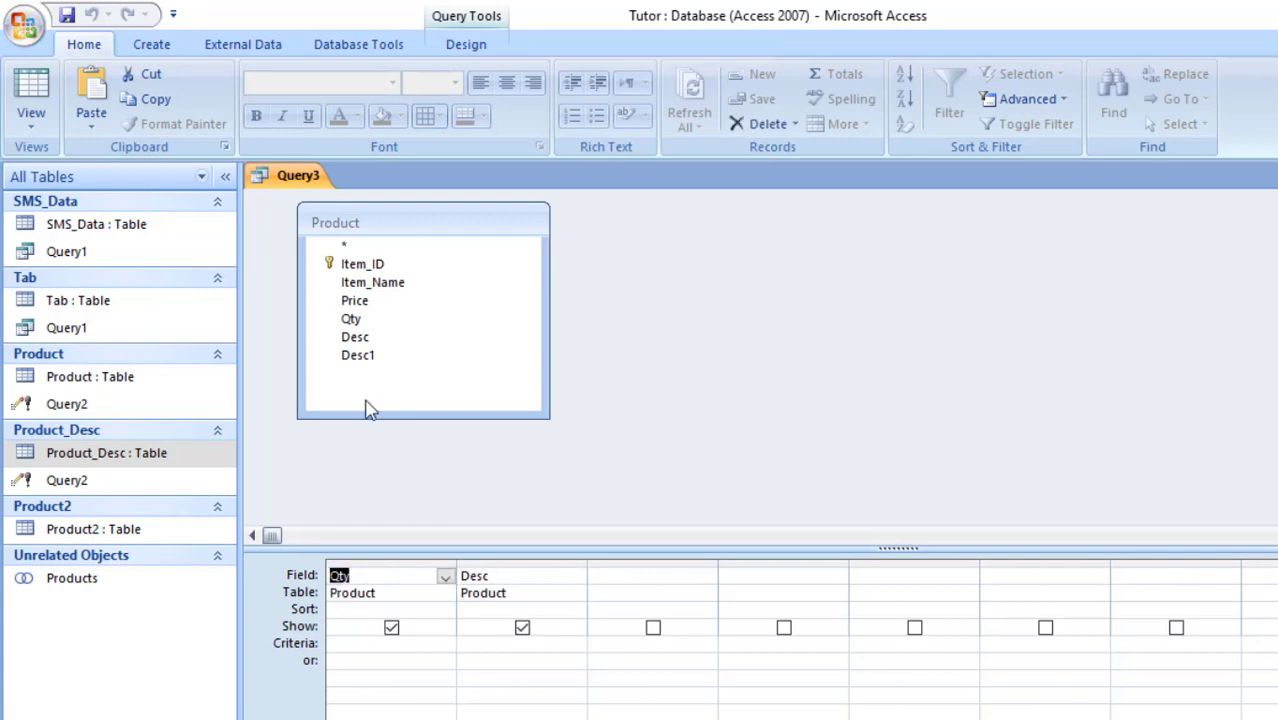
- Open the Product table, examine its quantities and descriptions, and close the table
double_click(100, 377)
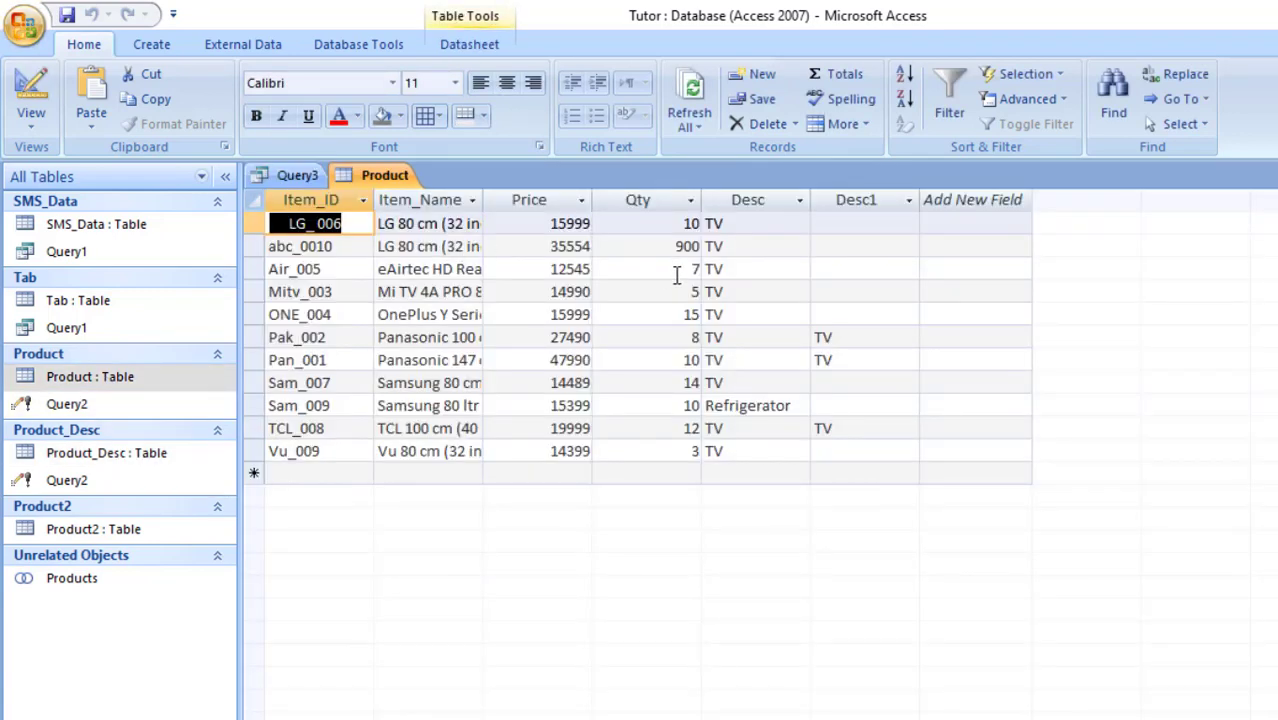
key(ctrl+w)
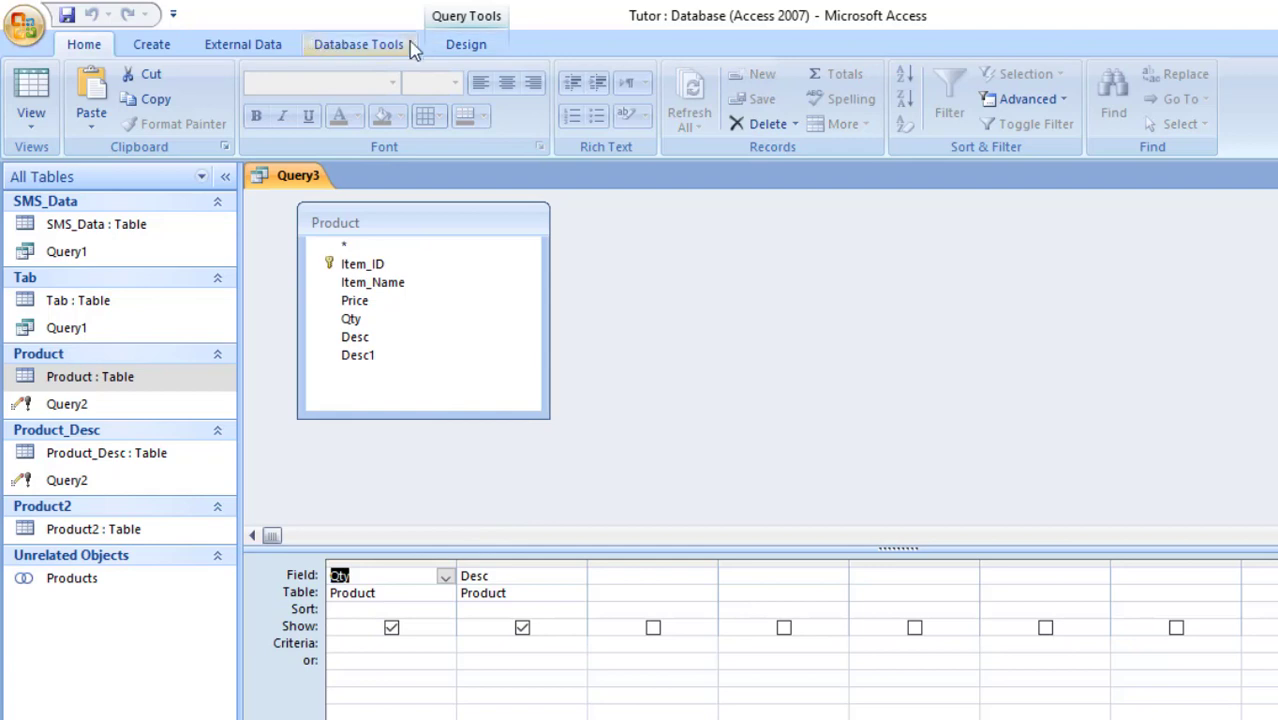
- Change the query type to Crosstab and add the Item_Name field as the first column of the query grid
click(455, 44)
click(340, 100)
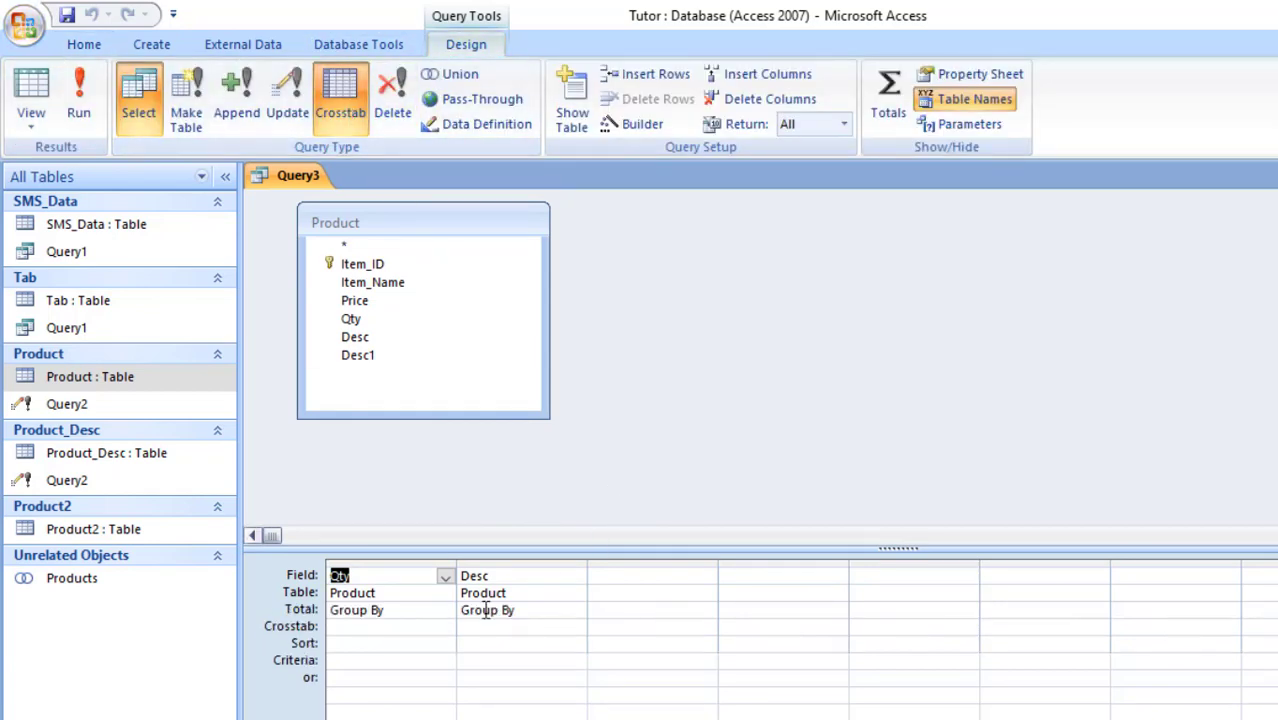
click(405, 626)
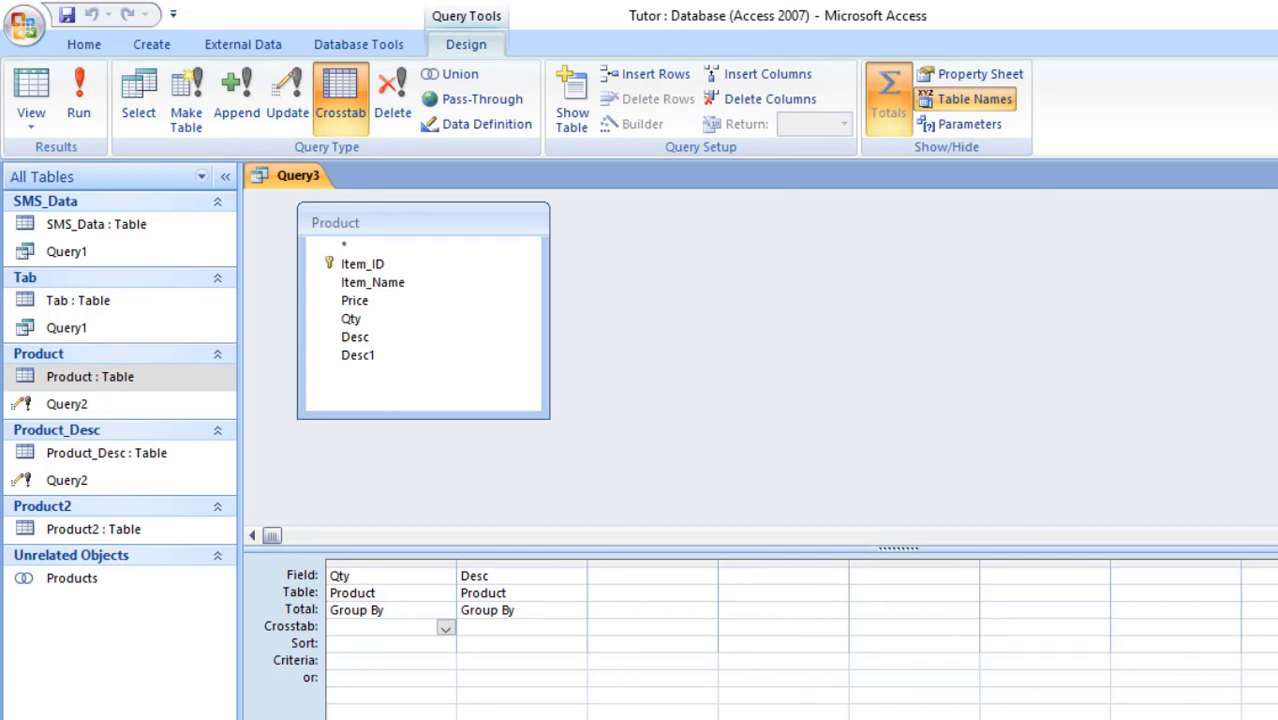
drag(372, 282, 645, 570)
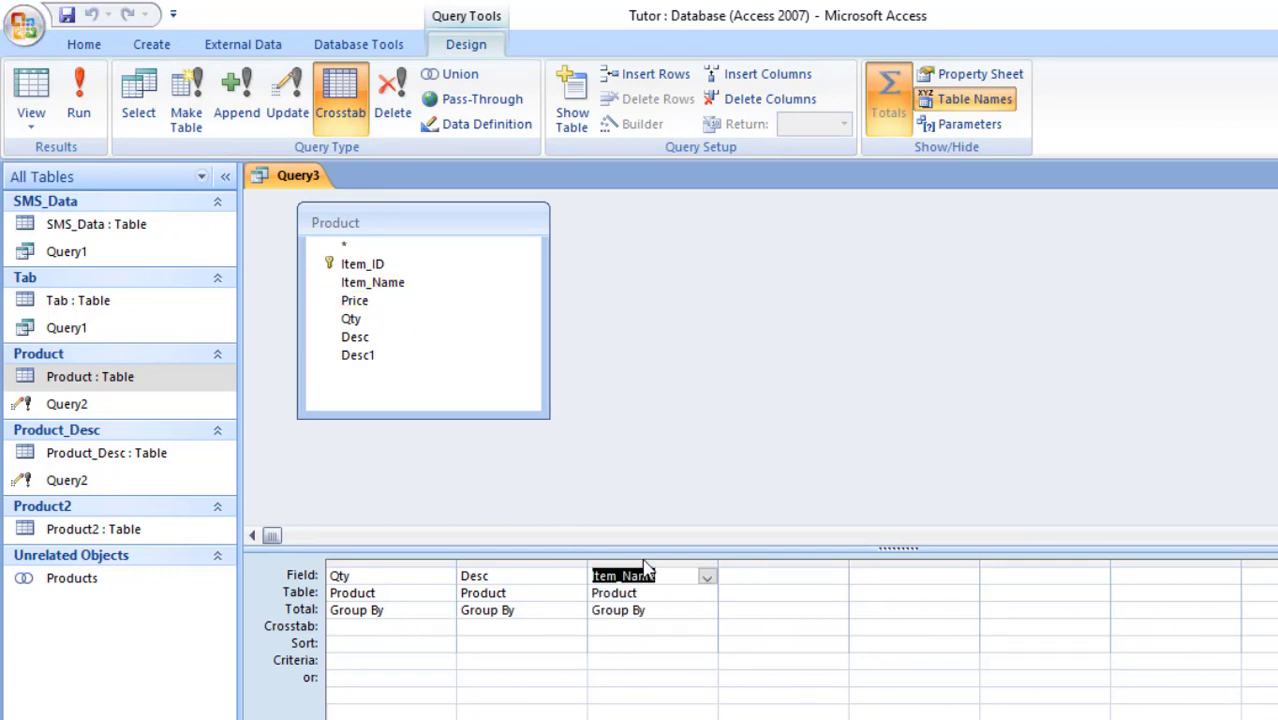
click(645, 562)
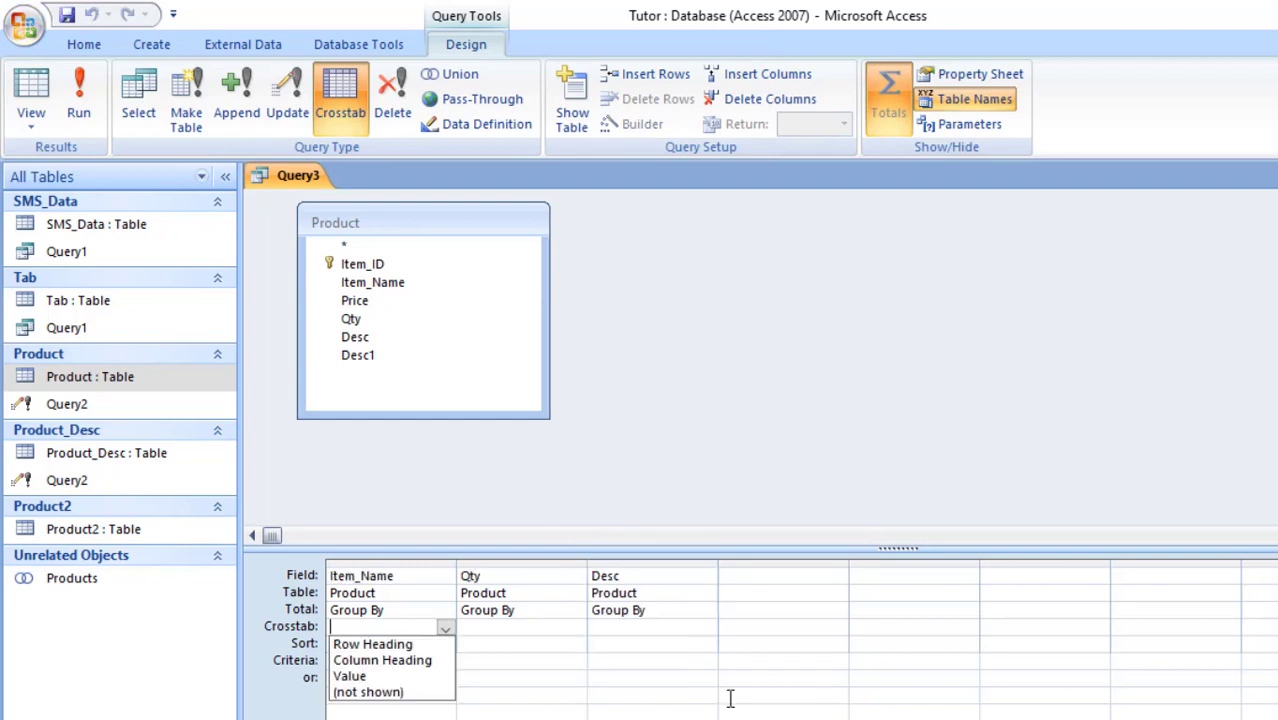
- Assign the crosstab roles: Item_Name as Row Heading, Qty as Value and Desc as Column Heading
key(Down)
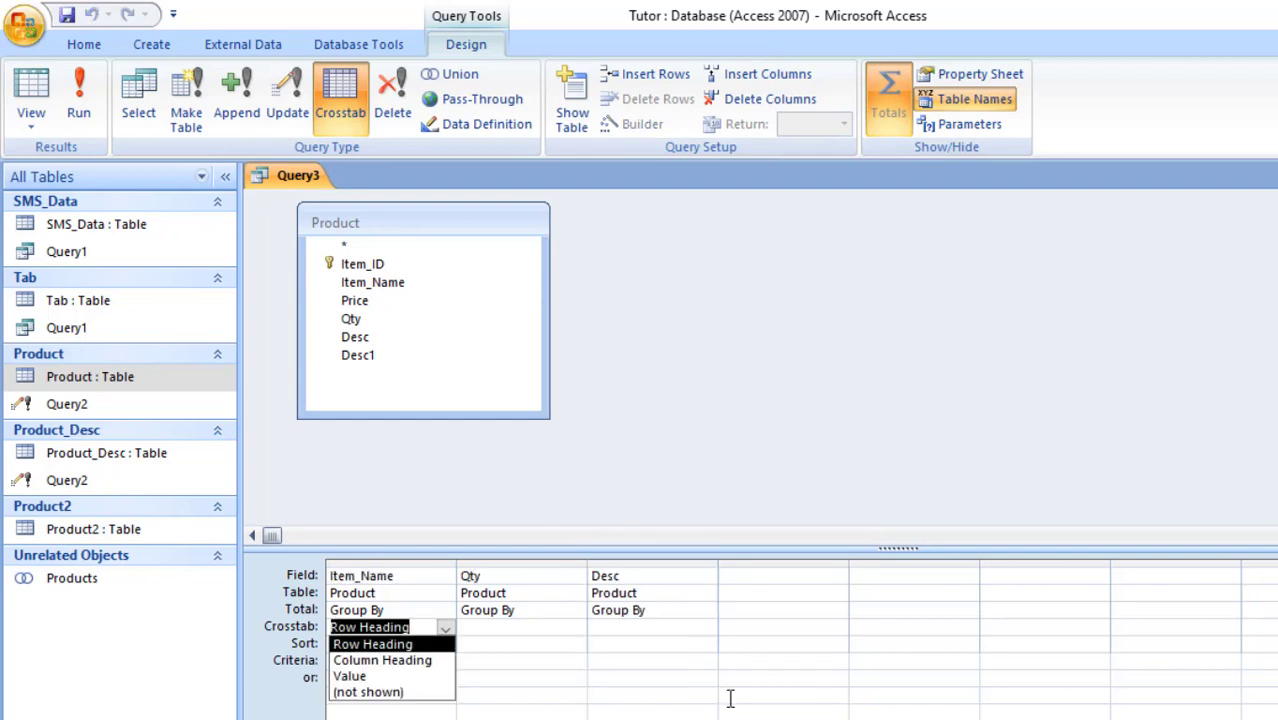
key(Tab)
key(Tab)
key(shift+Tab)
key(alt+Down)
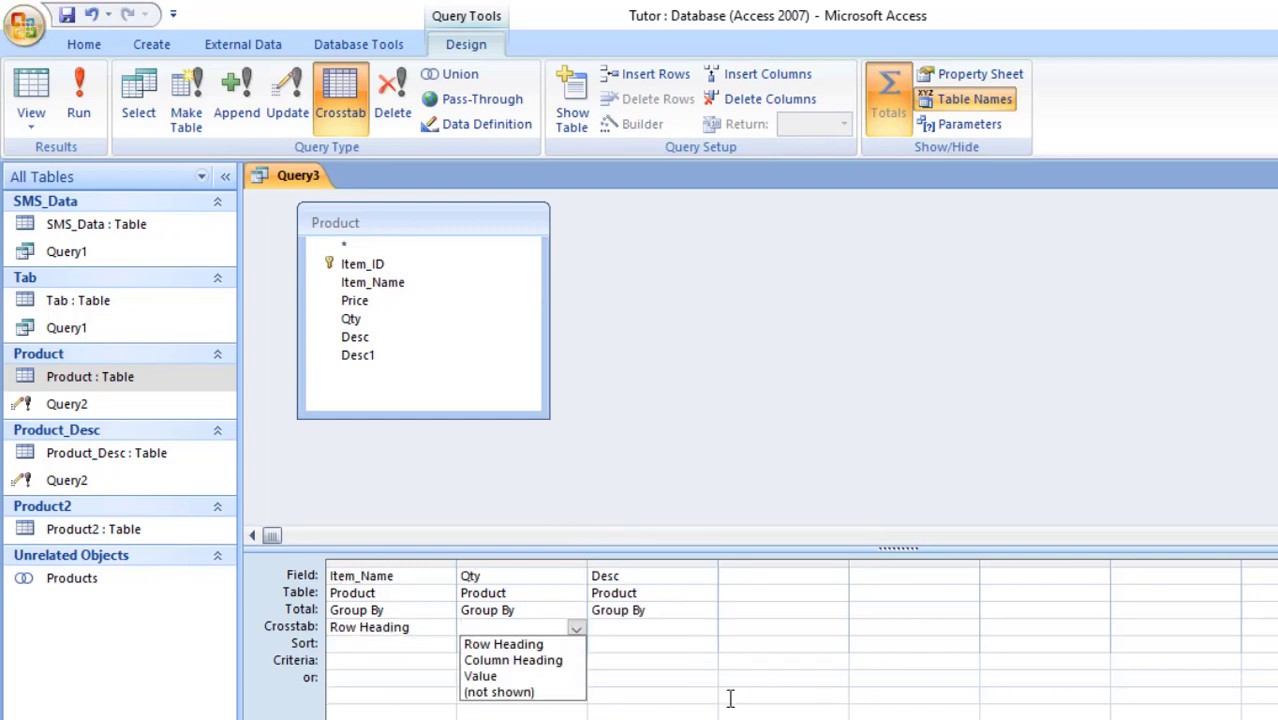
key(Down)
key(Down)
key(Tab)
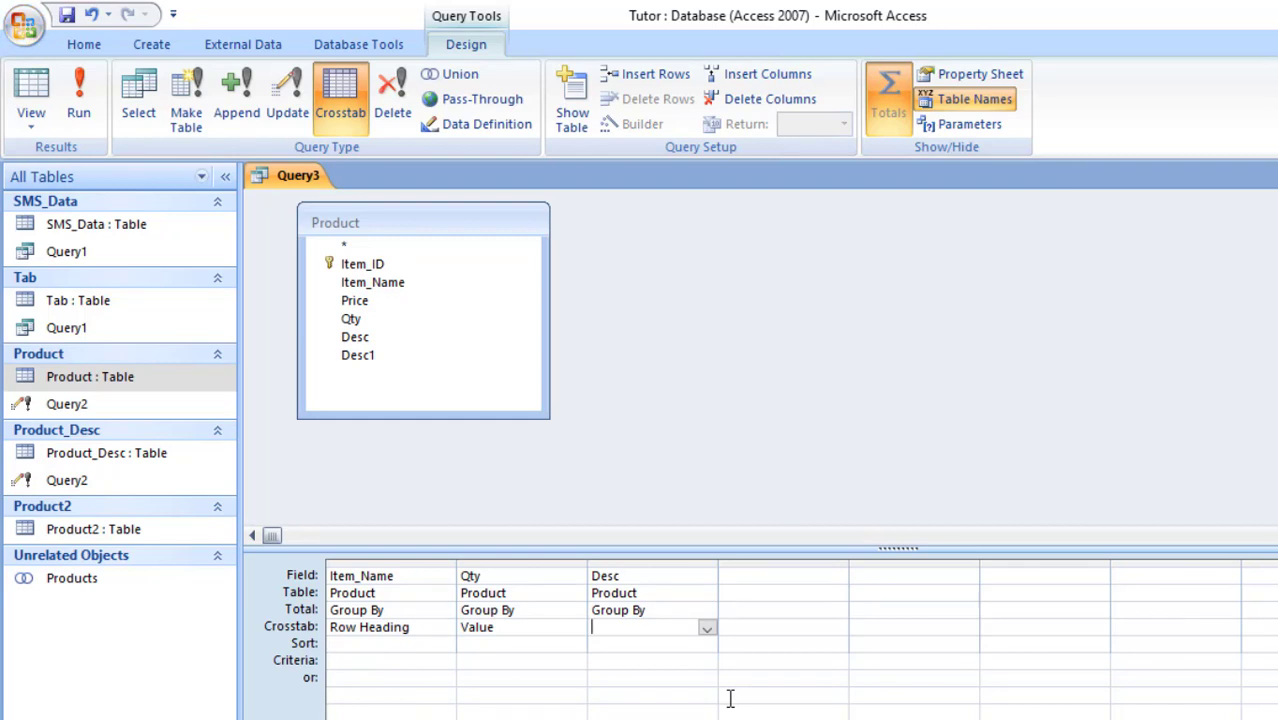
key(alt+Down)
key(Down)
key(Down)
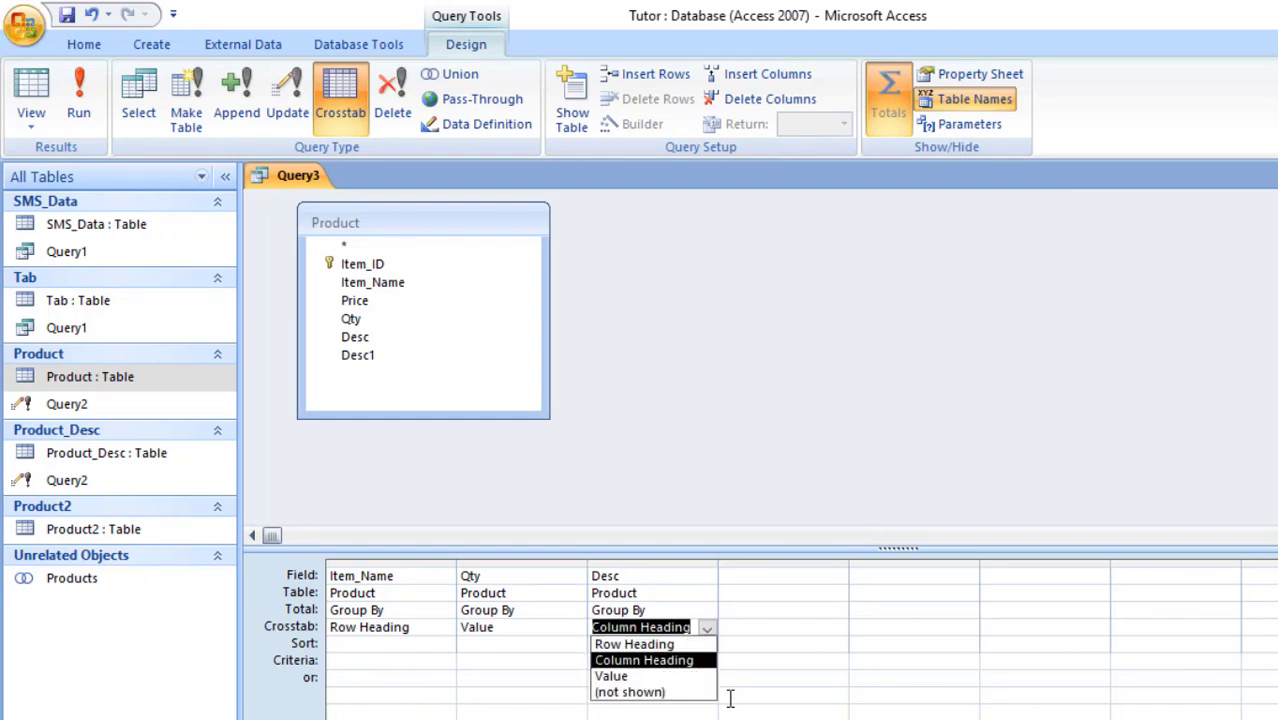
key(Tab)
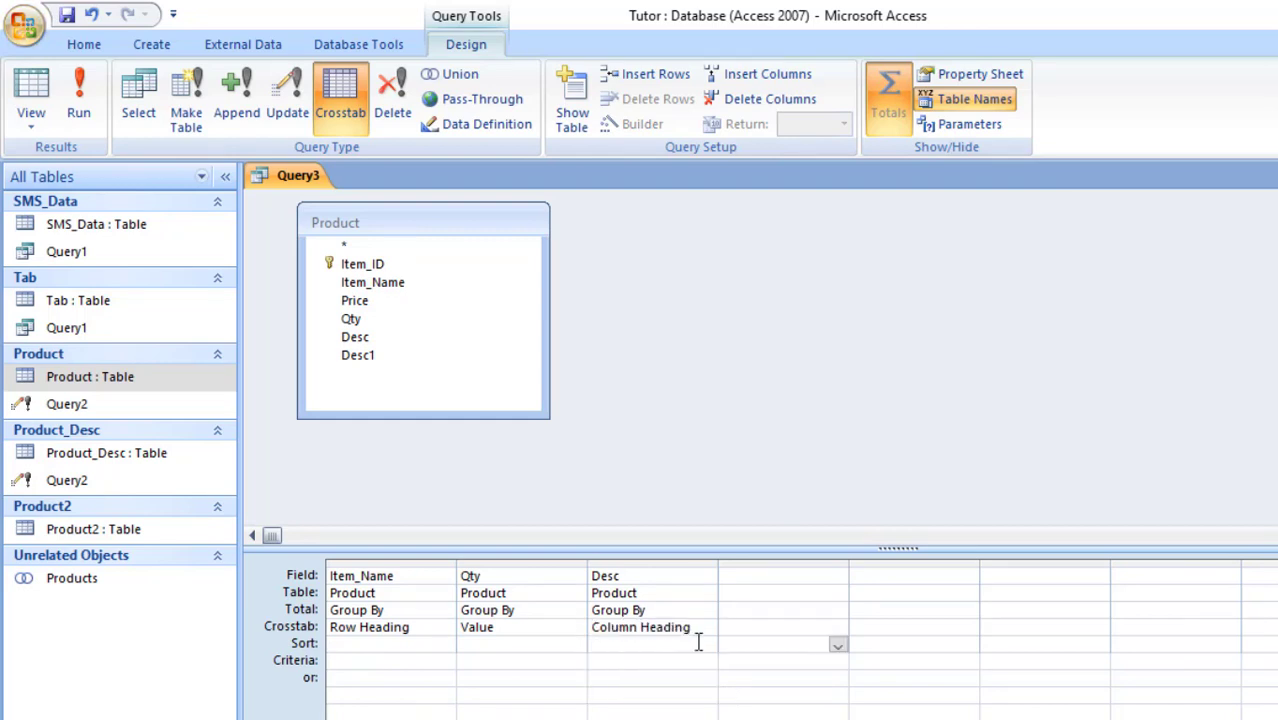
- Set the Qty column's total to Sum and run the crosstab query
key(ctrl+period)
key(Down)
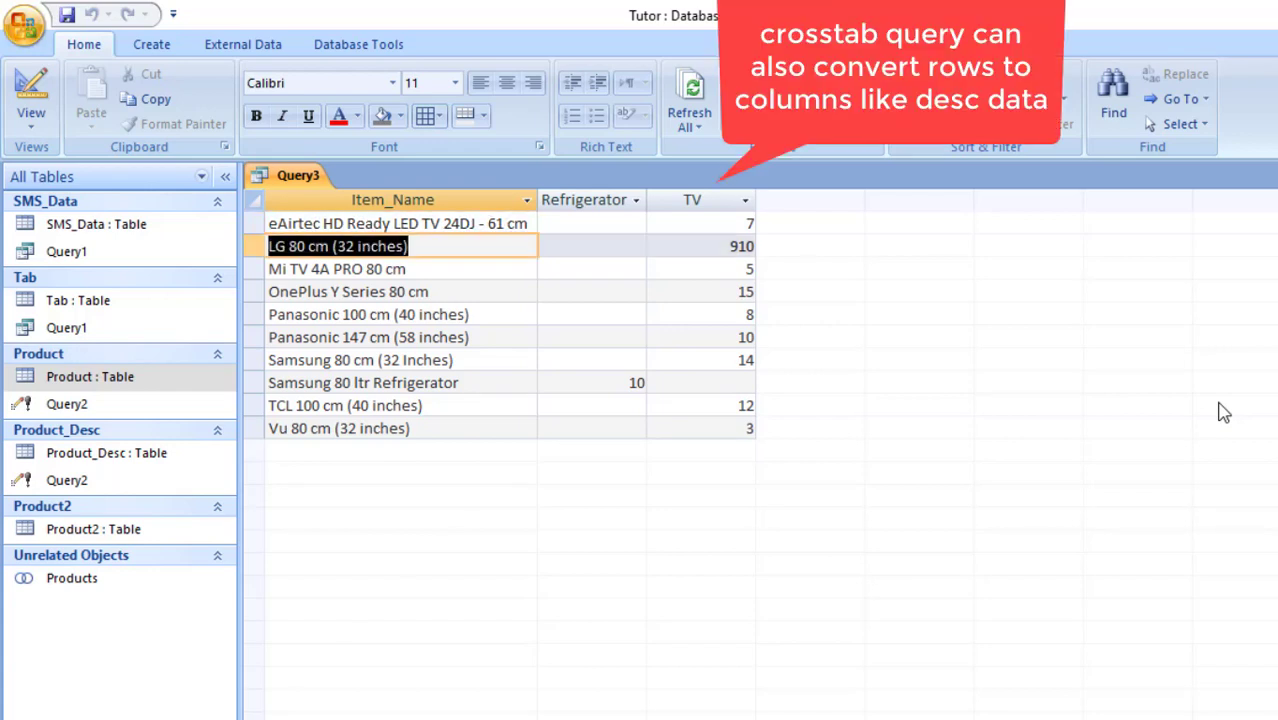
- Examine the Refrigerator and TV quantities for the LG 80 cm and Samsung refrigerator rows, and return to the query design
key(Tab)
key(Tab)
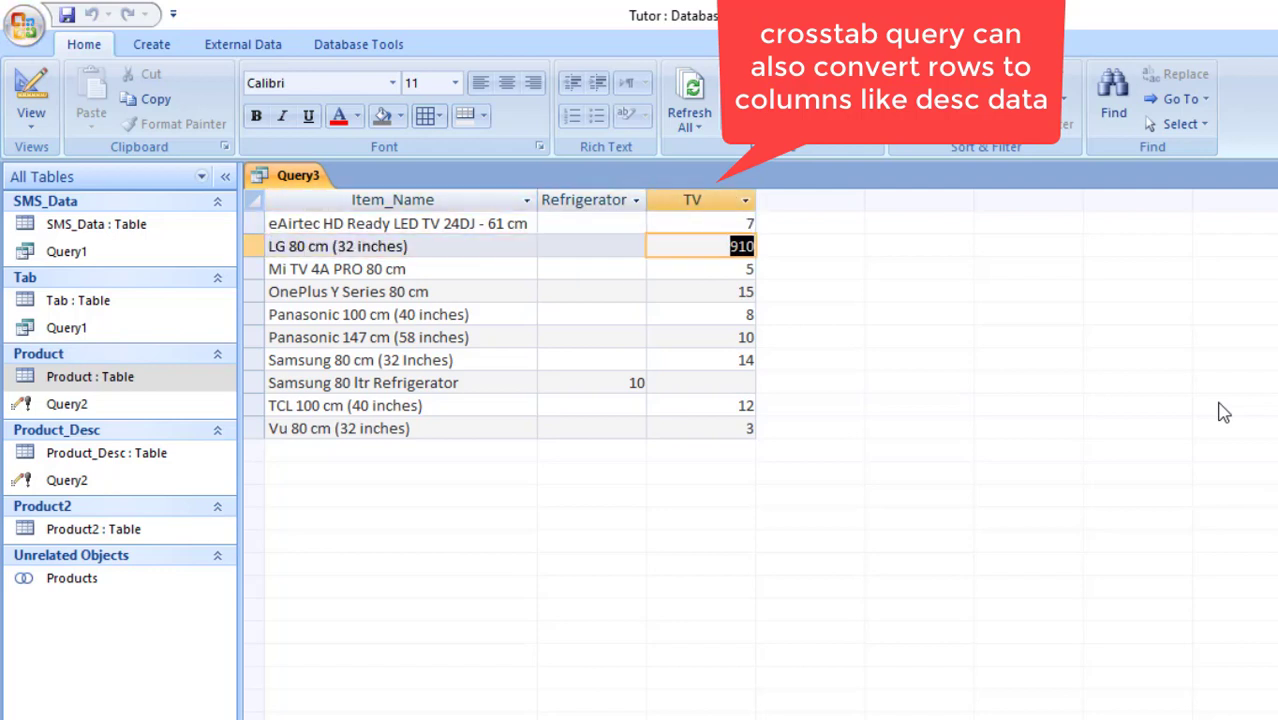
key(Home)
key(Down)
key(Down)
key(Down)
key(Down)
key(Down)
key(Down)
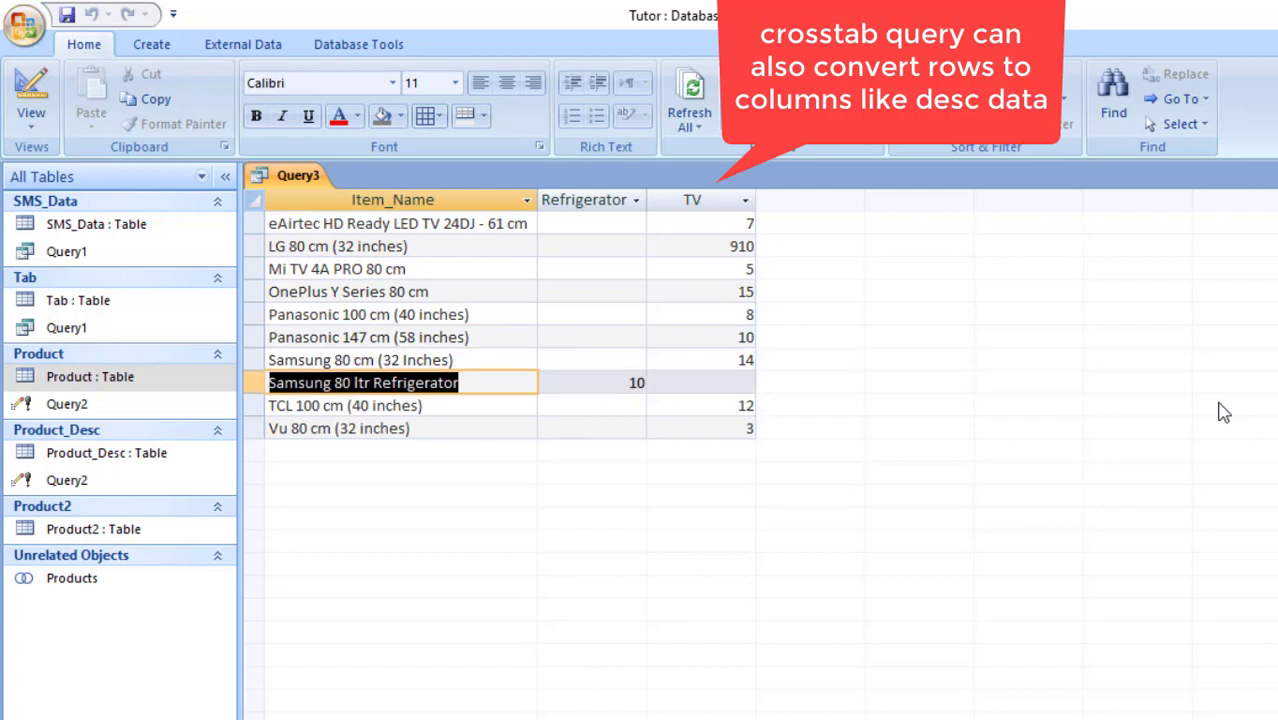
key(Right)
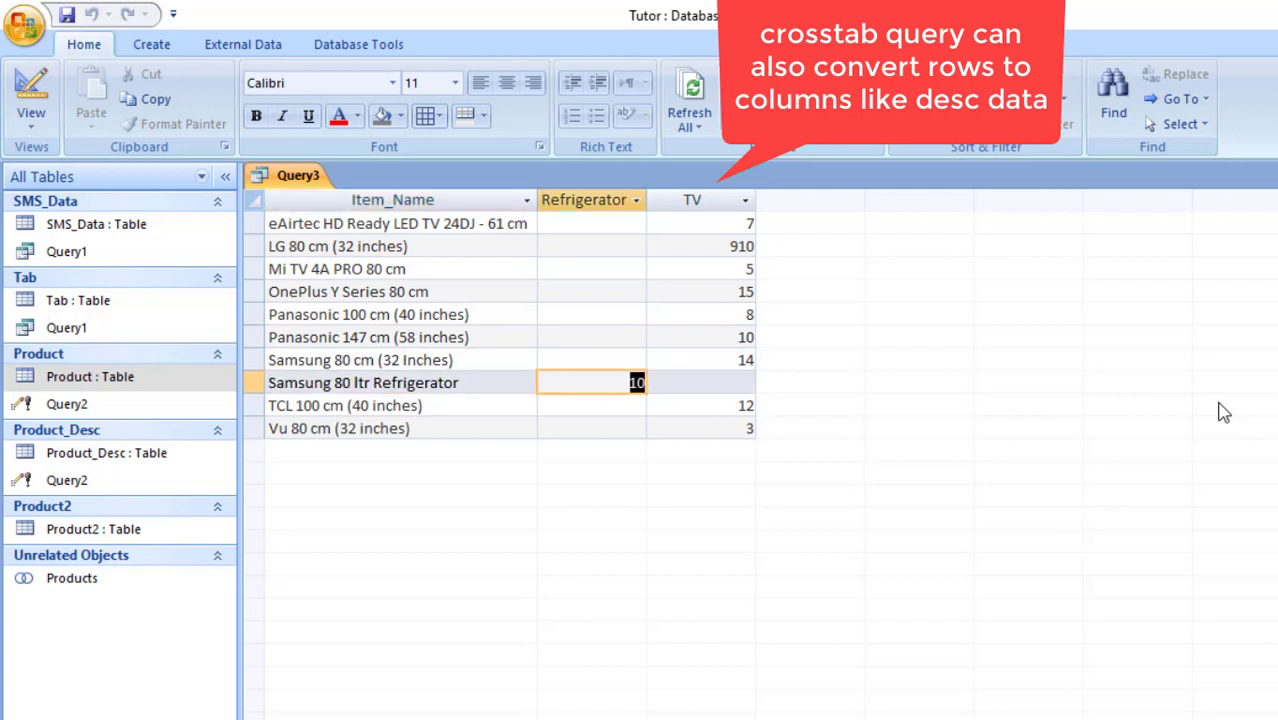
key(Right)
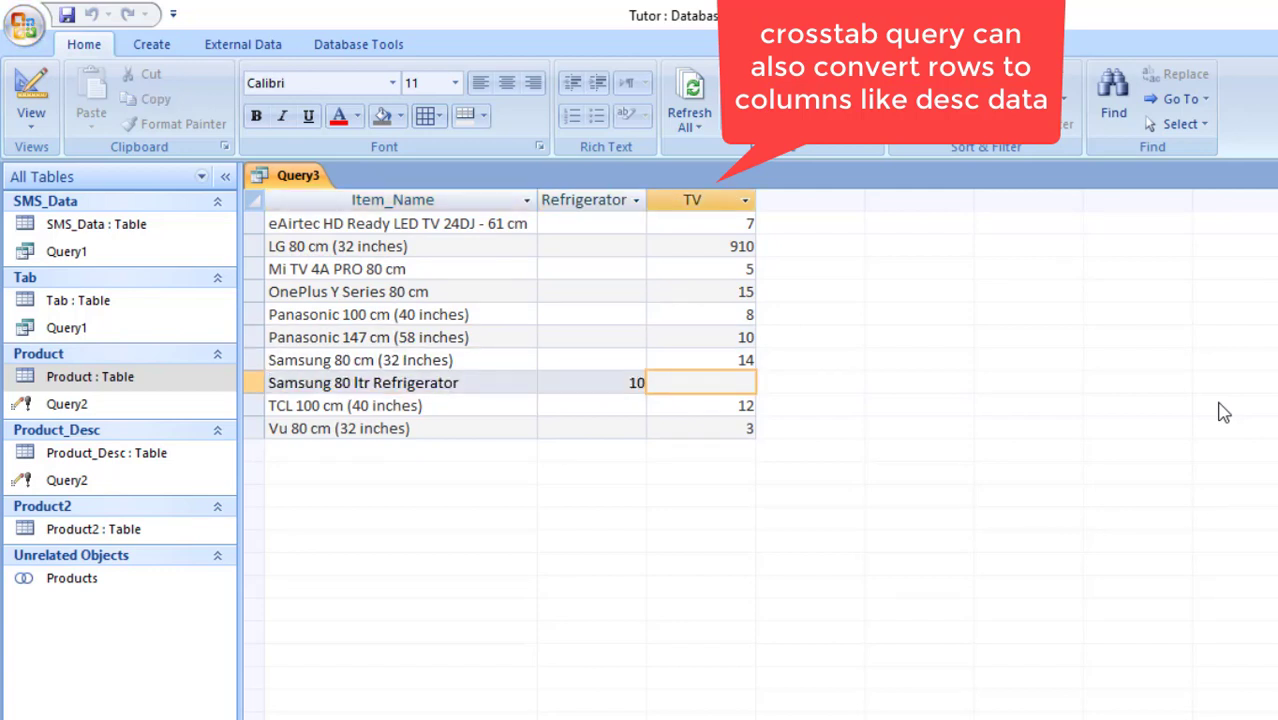
key(ctrl+period)
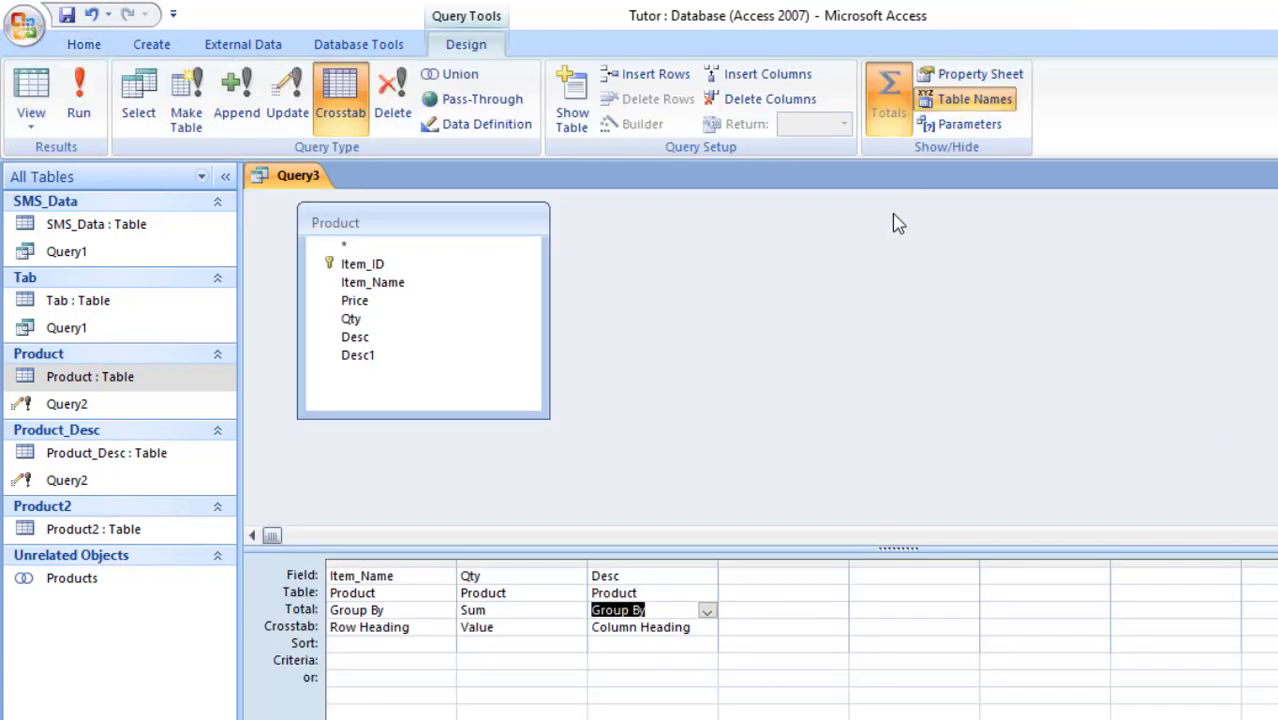
- Replace the Item_Name column with Price as Row Heading, and run the crosstab query to view its results before returning to the design
click(388, 560)
key(Delete)
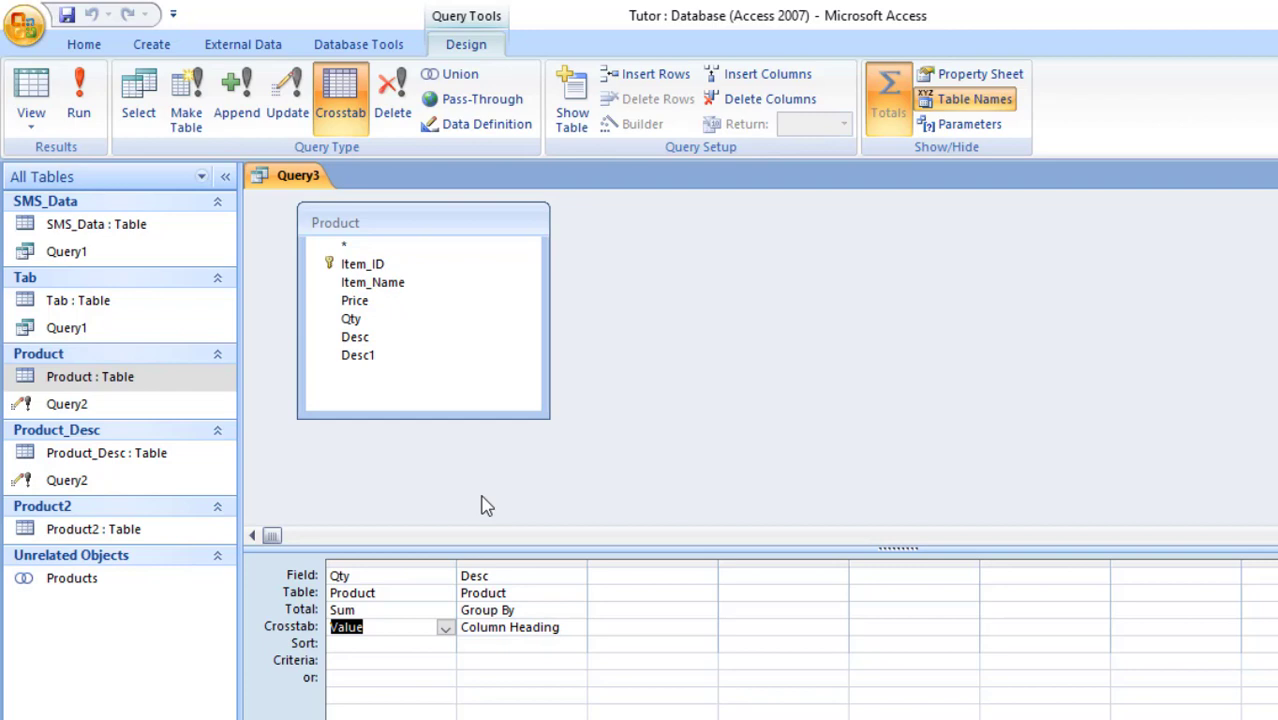
click(414, 562)
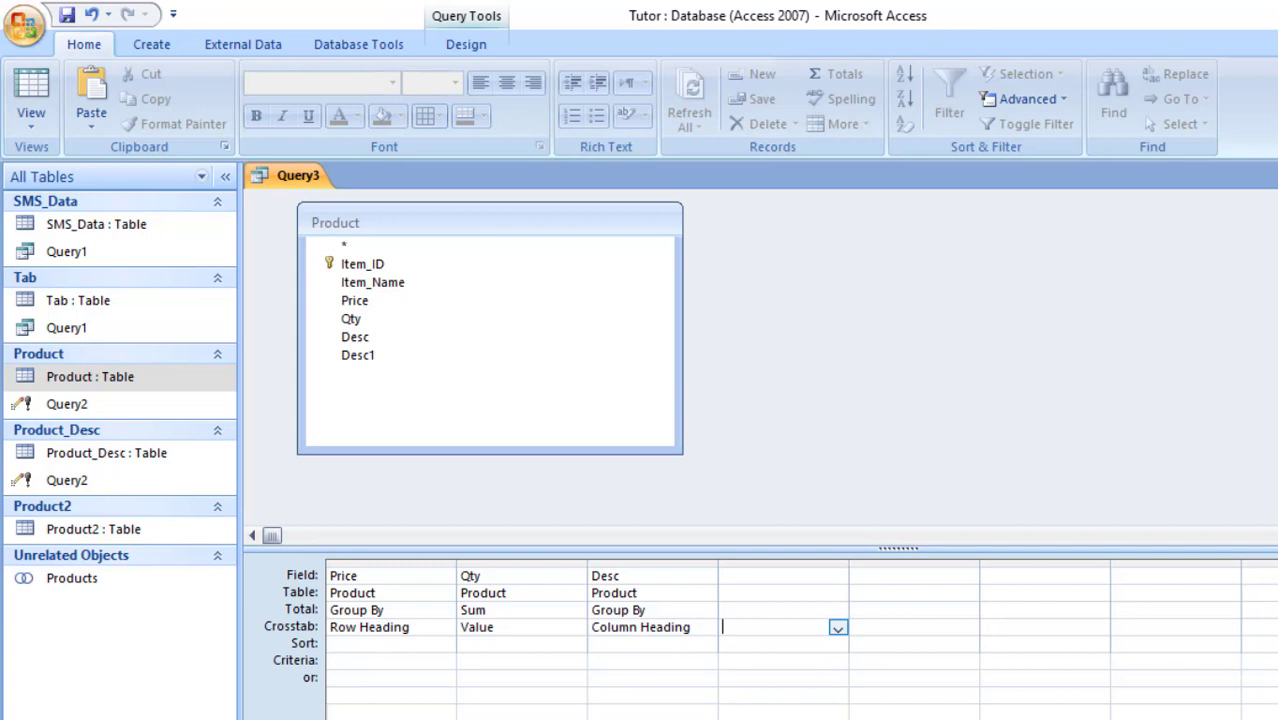
key(ctrl+period)
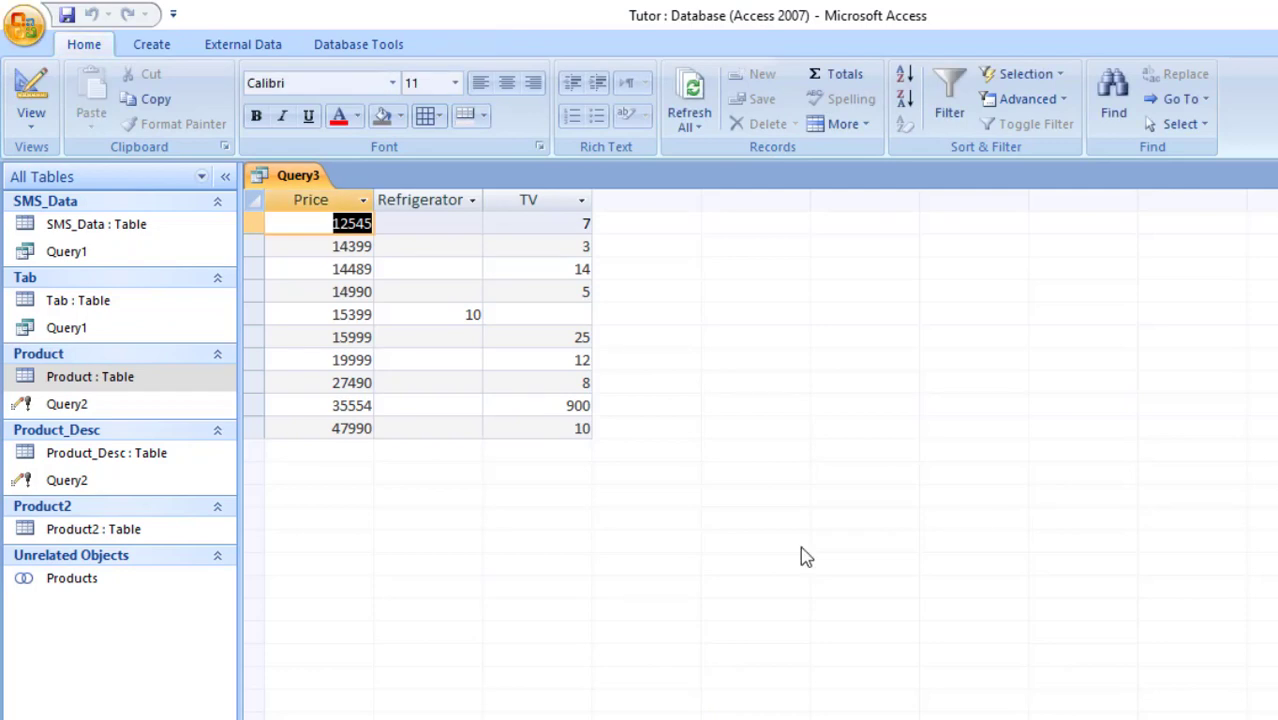
key(ctrl+comma)
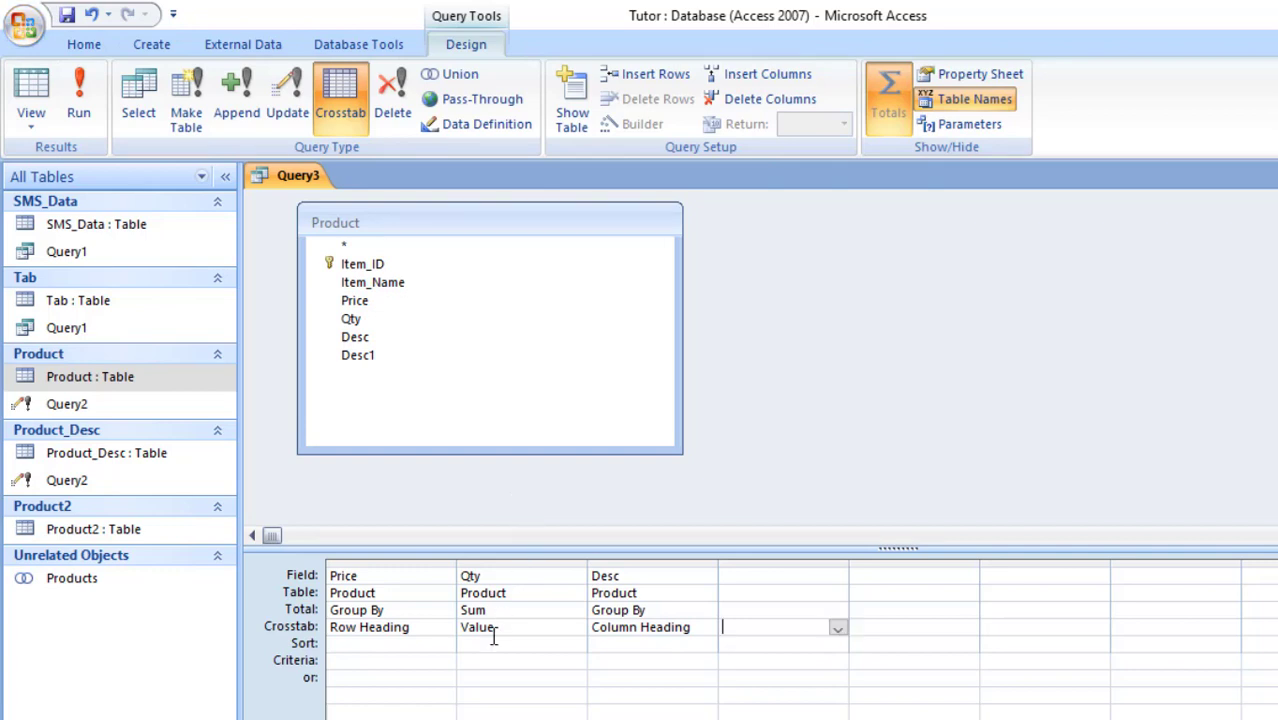
- Try the Avg and Min totals for the Qty column and restore Sum
click(432, 625)
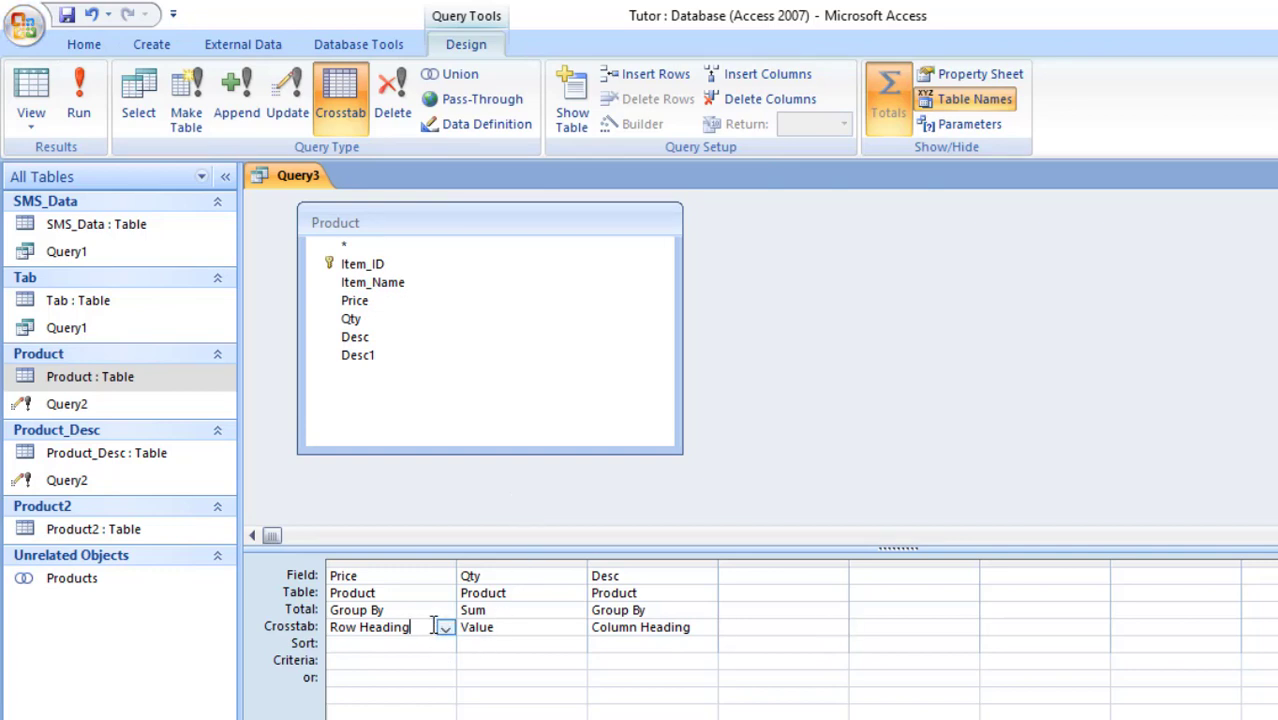
click(499, 610)
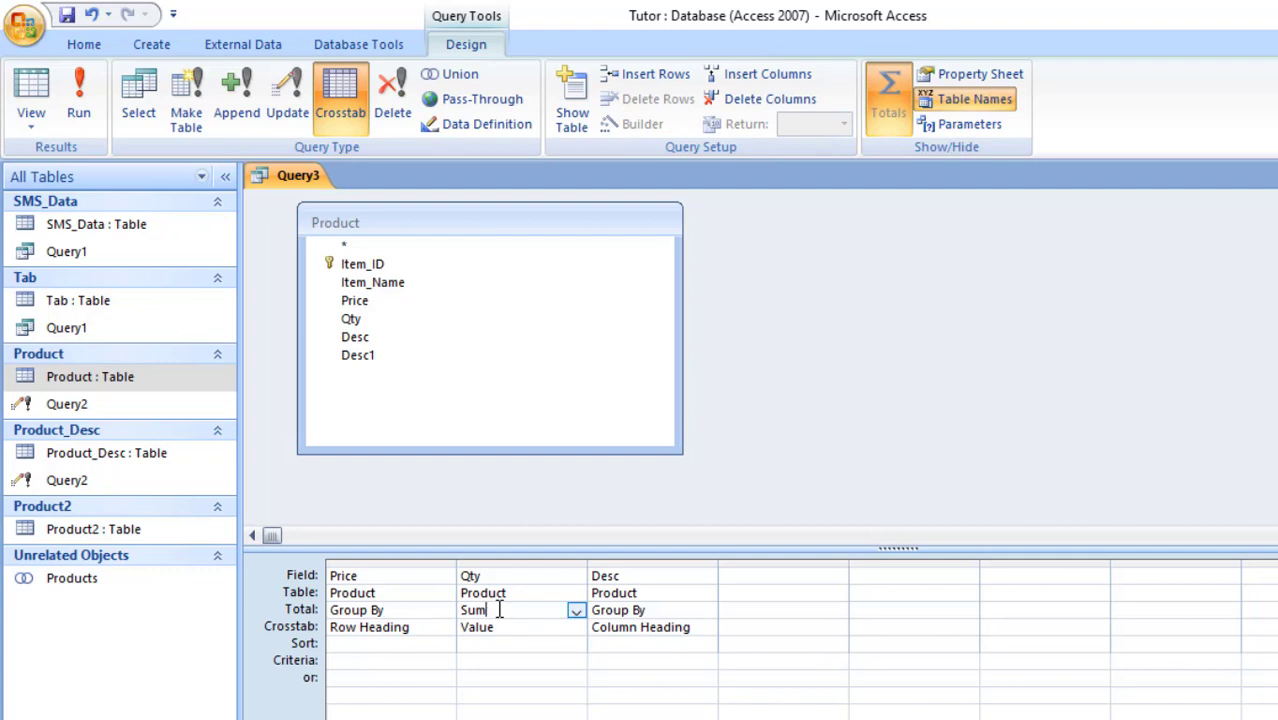
key(F4)
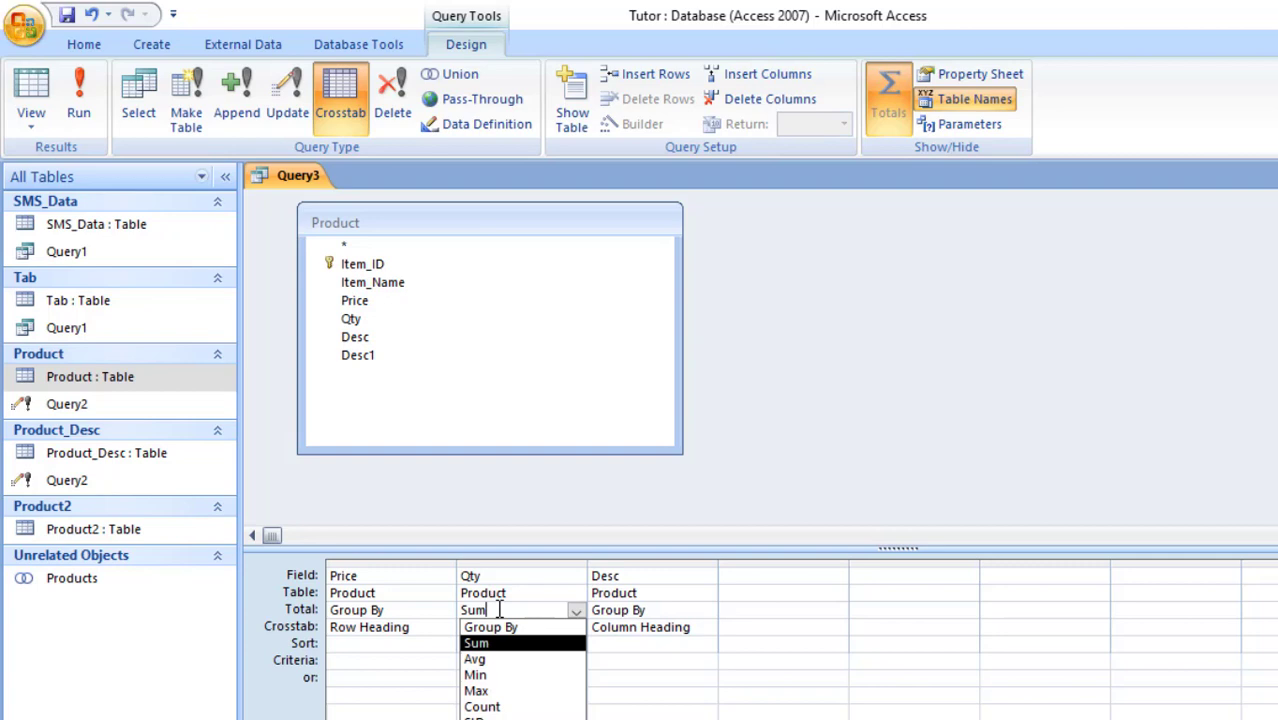
key(Down)
key(Down)
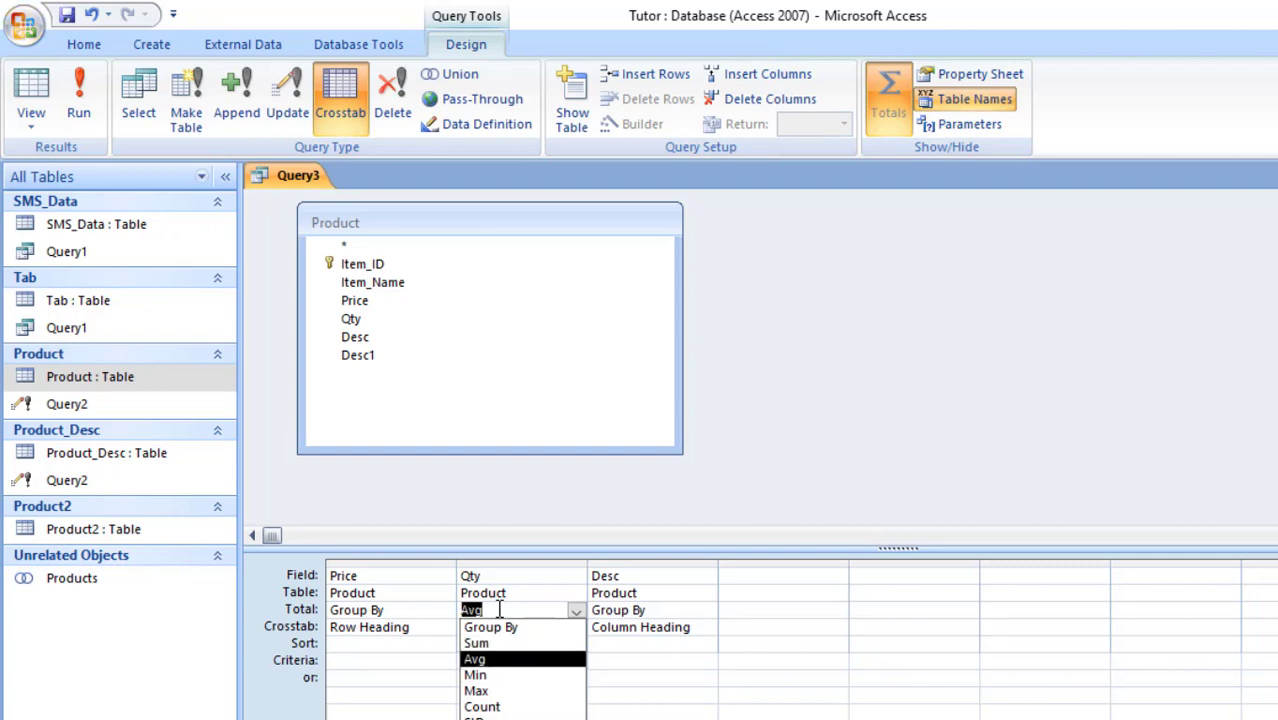
key(F4)
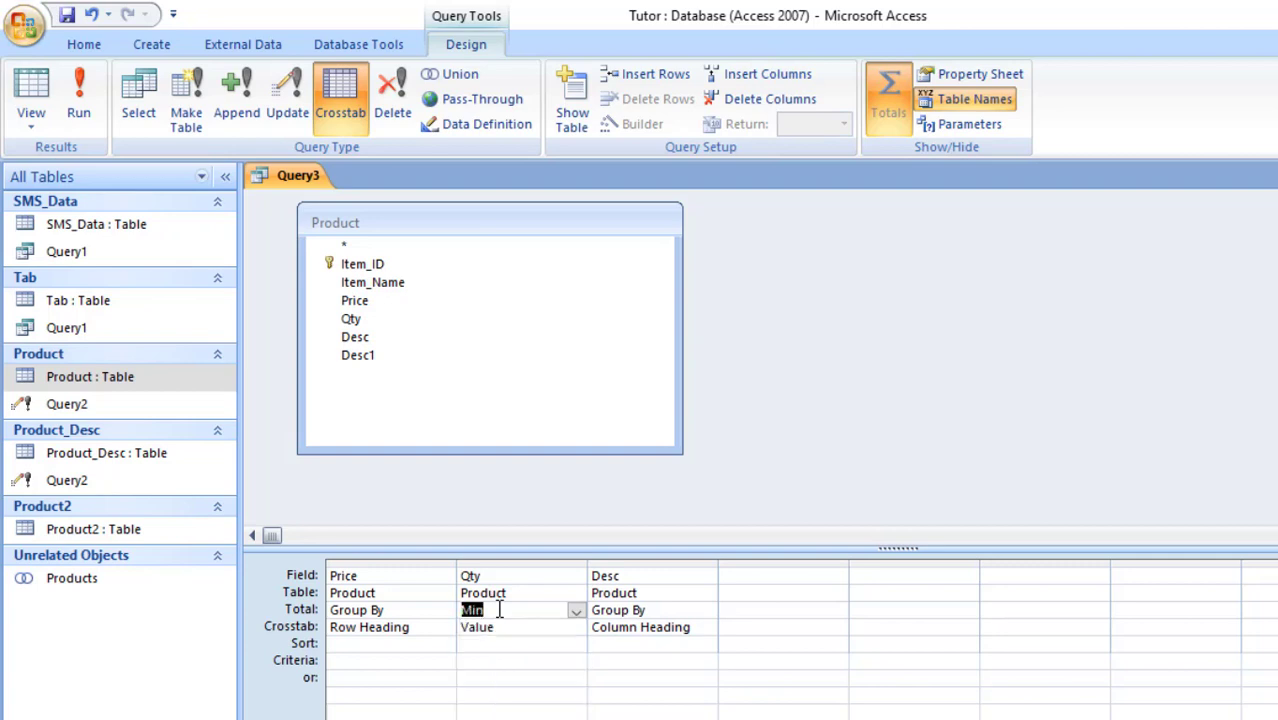
key(F4)
key(Down)
key(Up)
key(Up)
key(Up)
key(Tab)
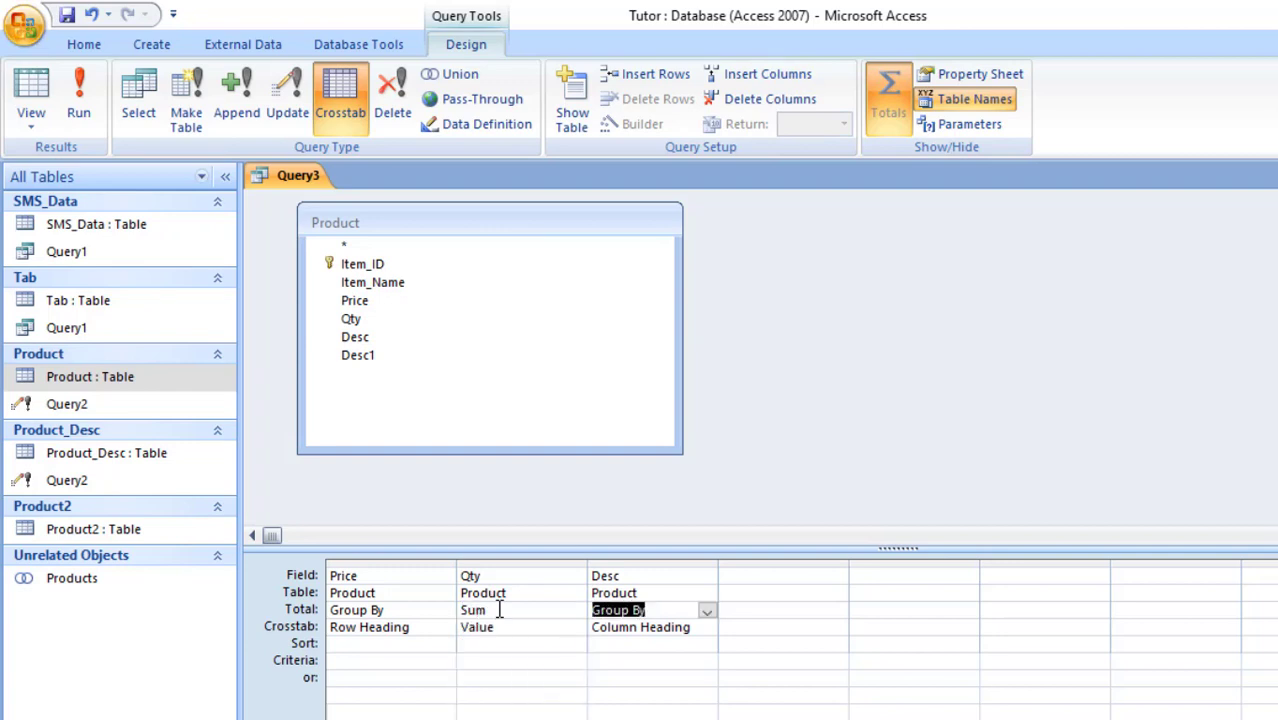
key(shift+Tab)
key(shift+Tab)
key(Tab)
key(shift+Tab)
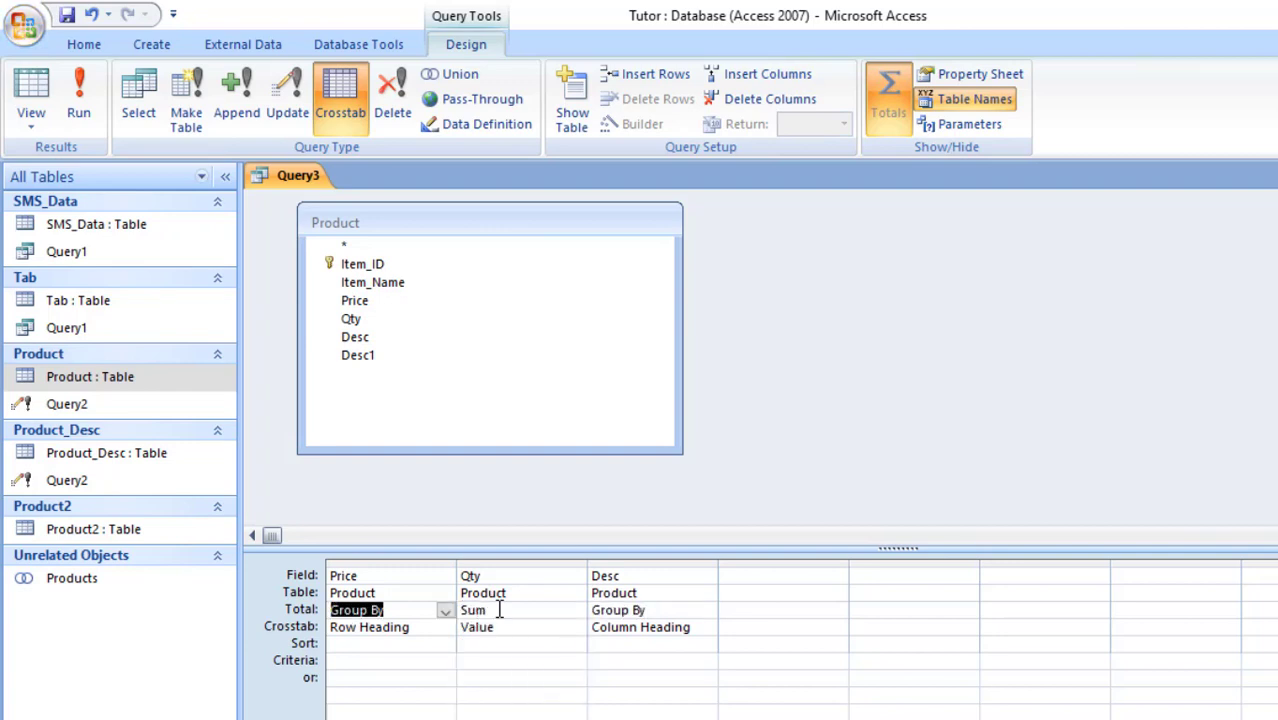
key(Down)
key(Up)
key(Tab)
key(Up)
key(Tab)
key(Tab)
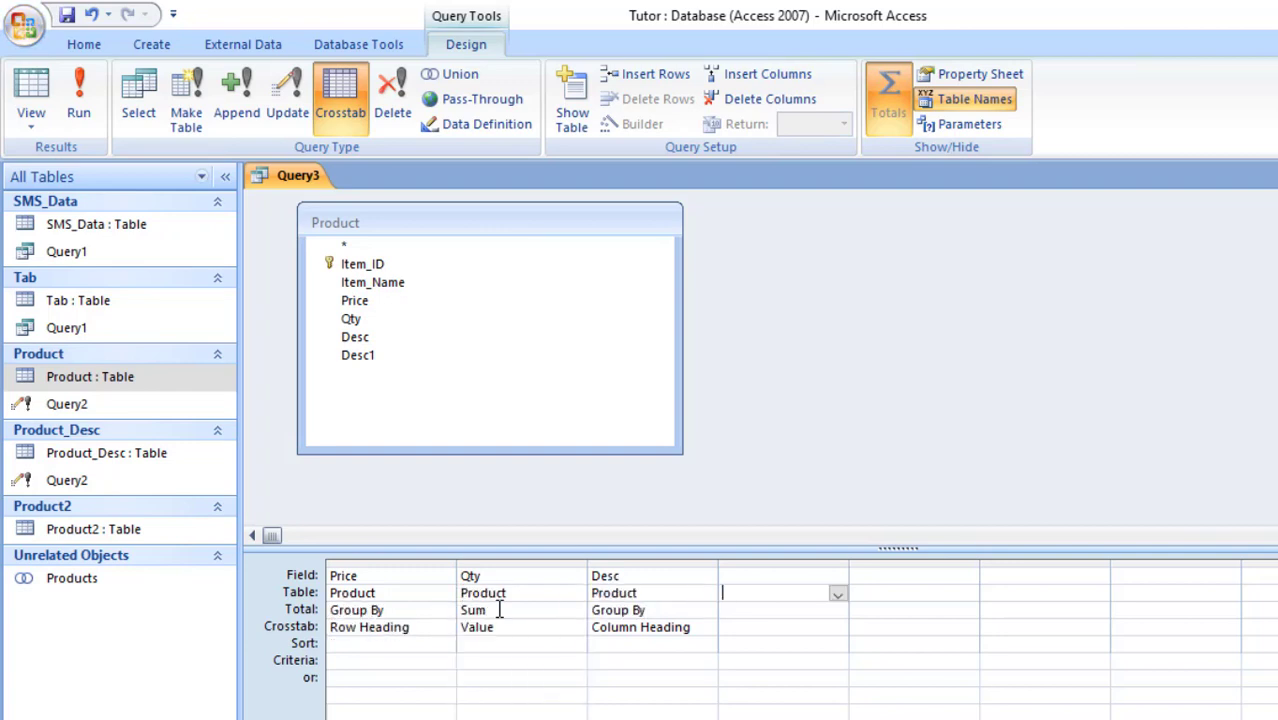
key(Down)
- Run the crosstab query and examine the Refrigerator quantity for the price 15399
key(F5)
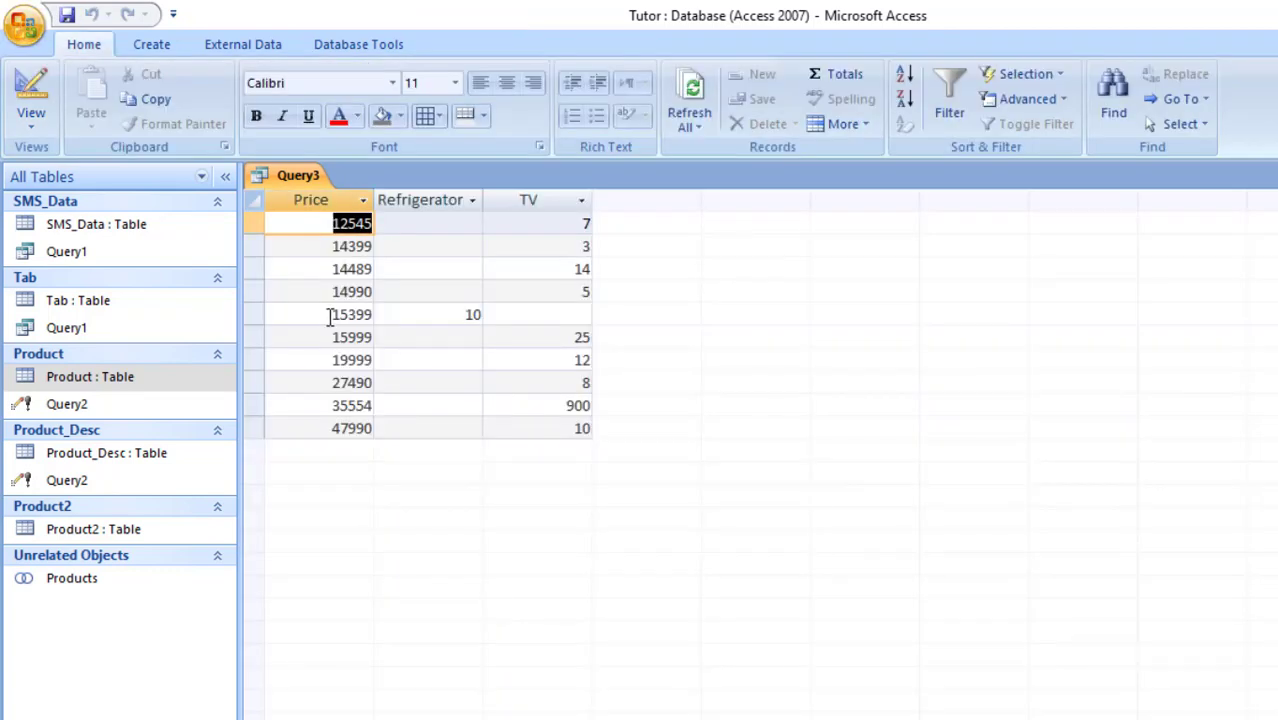
click(337, 318)
drag(337, 318, 370, 318)
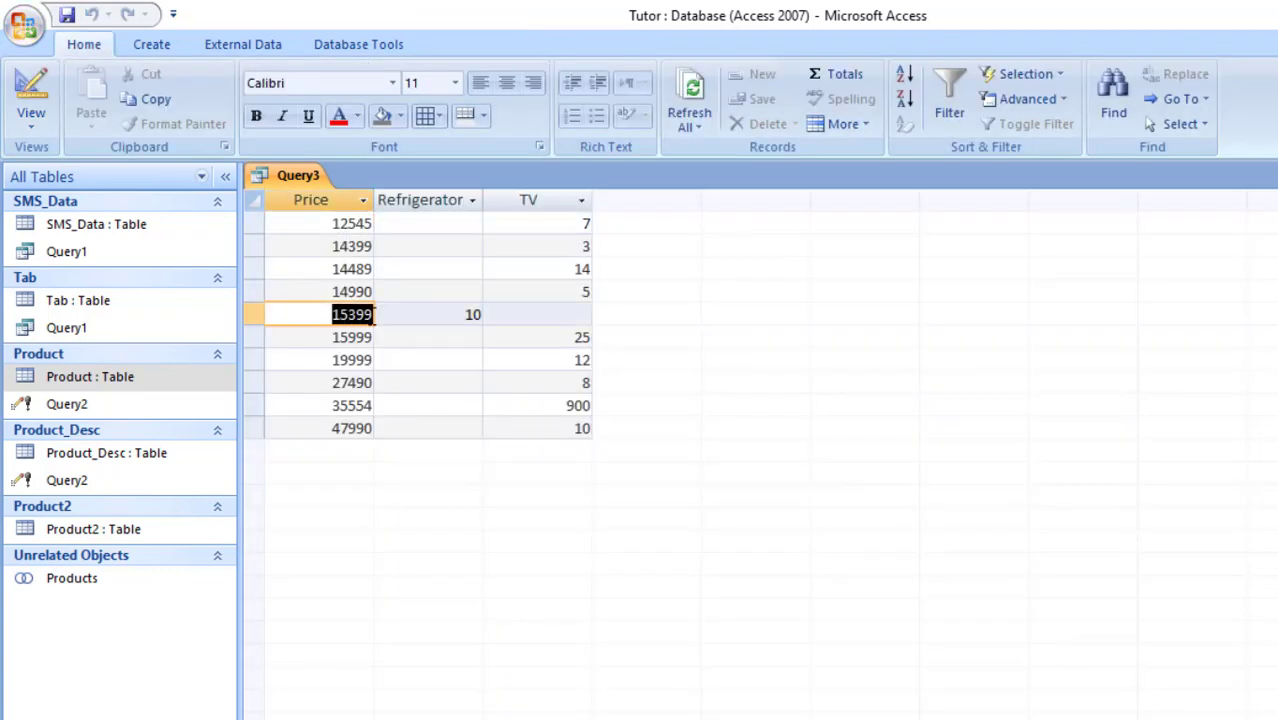
click(433, 317)
drag(465, 316, 471, 315)
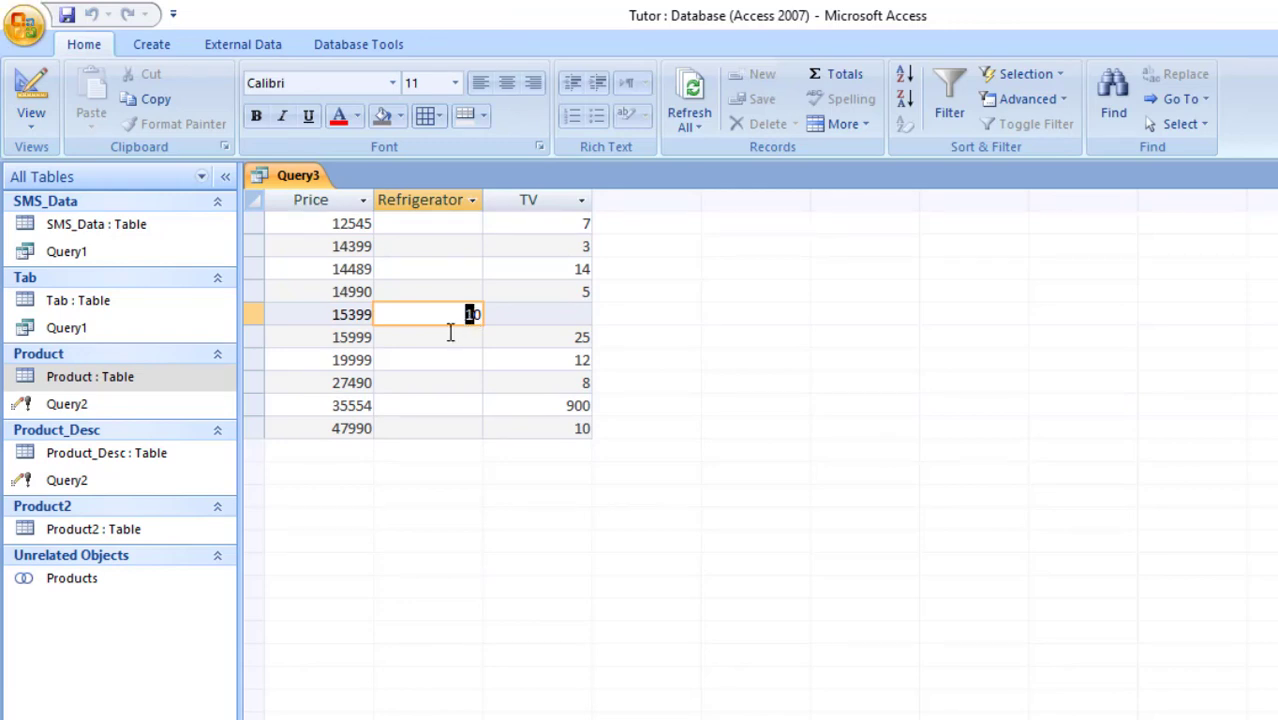
- Open the Product table and examine the price and quantity of item ONE_004
double_click(370, 405)
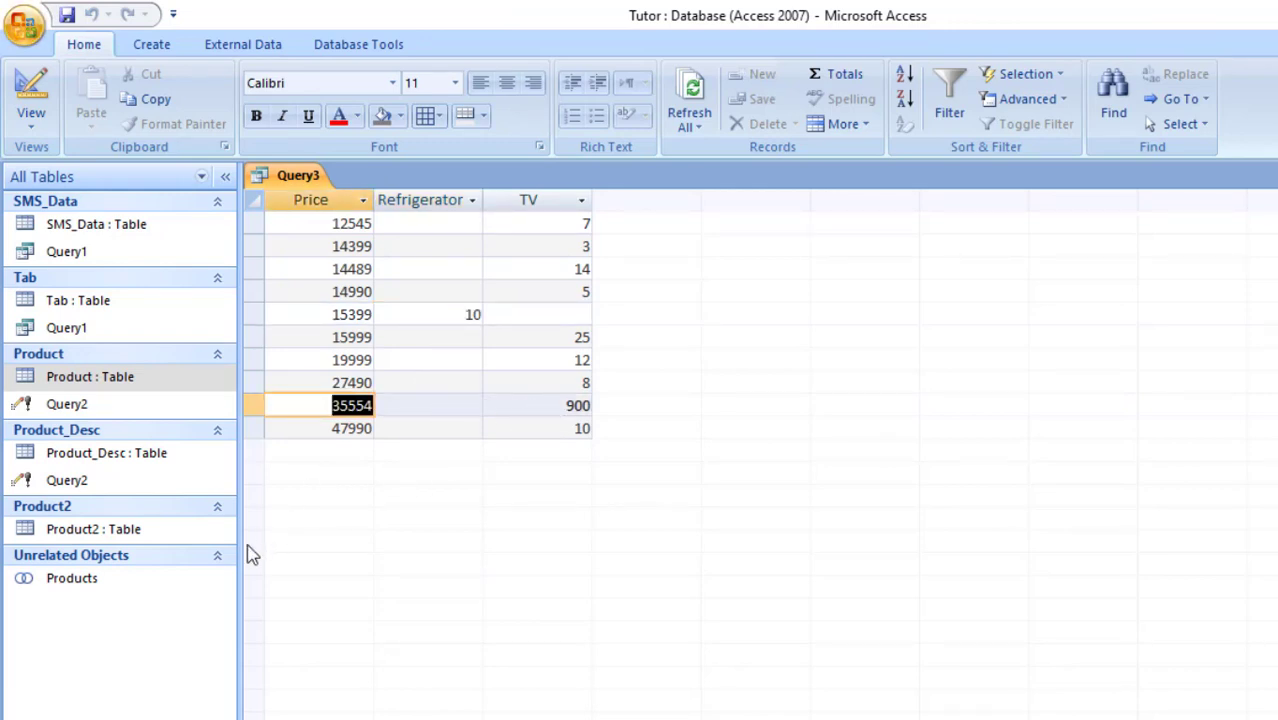
click(159, 456)
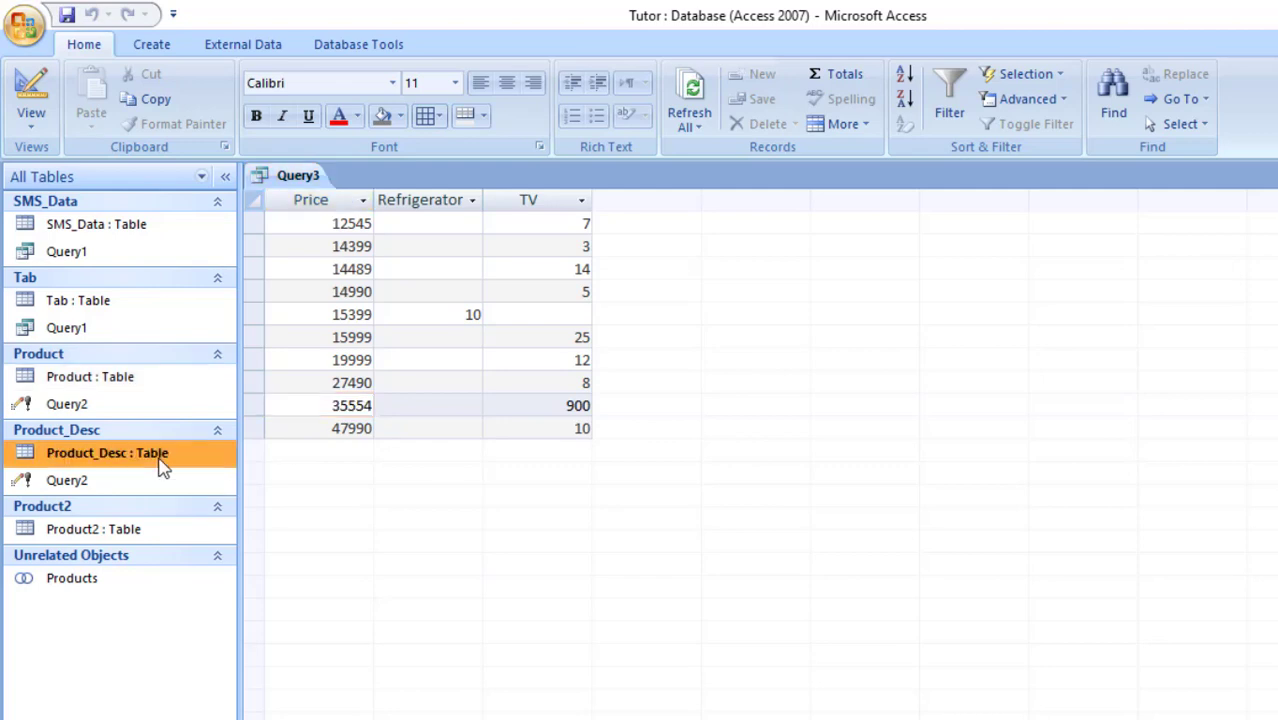
click(137, 381)
double_click(137, 388)
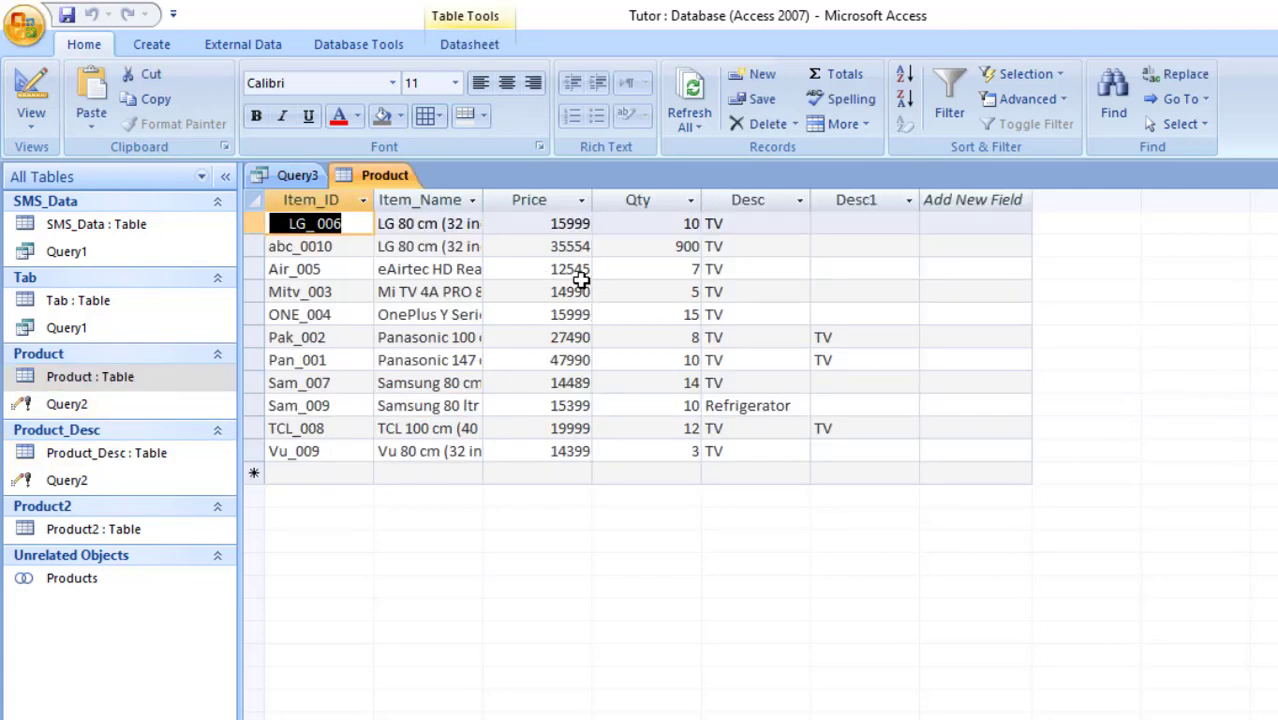
click(550, 314)
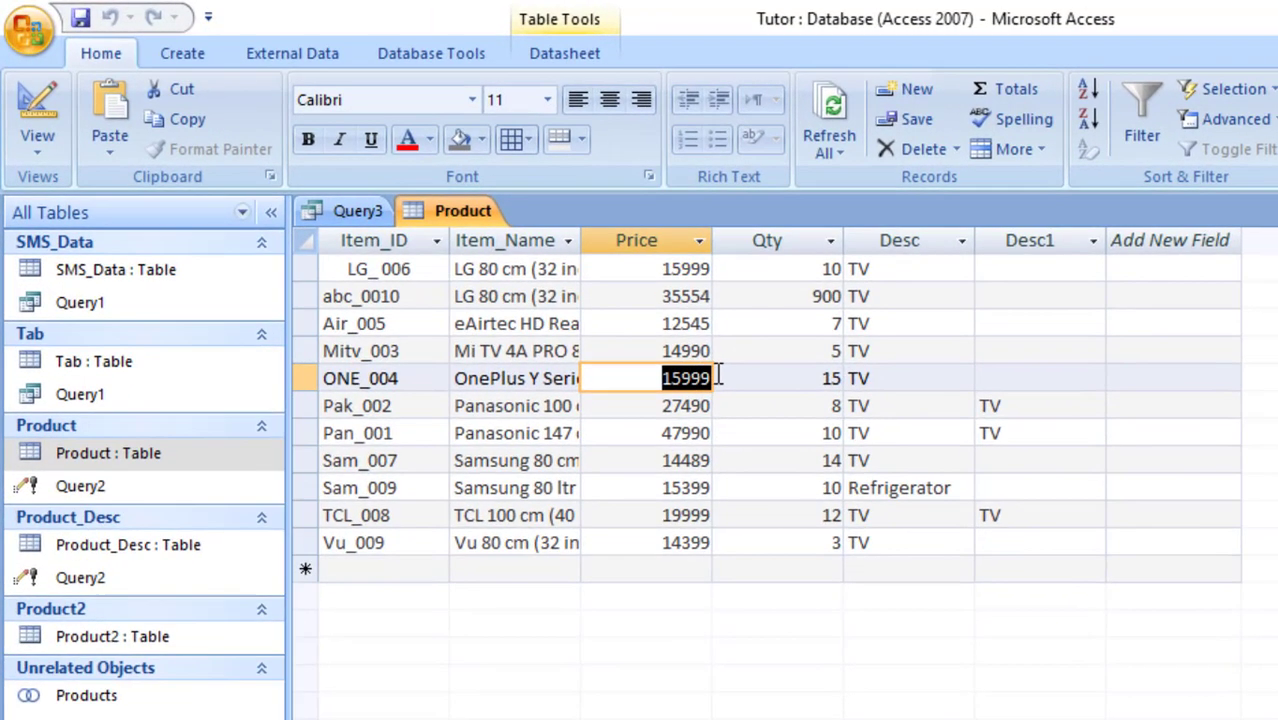
click(790, 382)
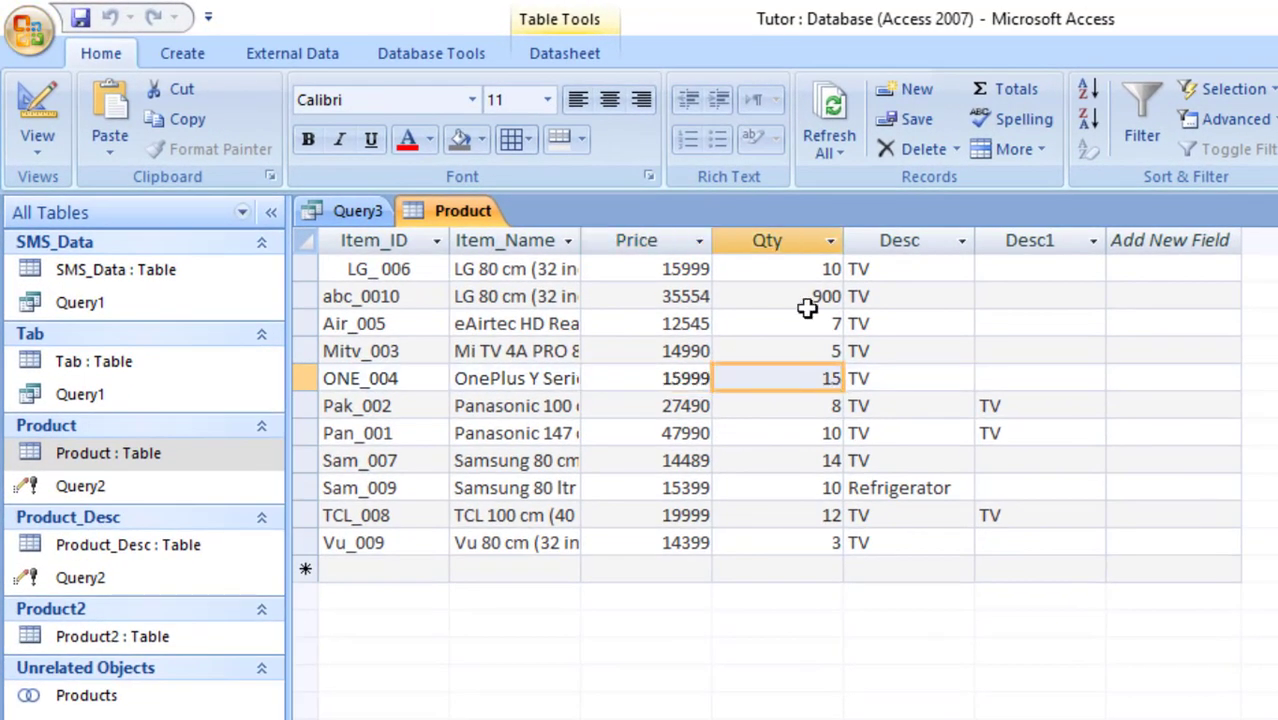
- Compare the crosstab query's TV quantity for price 15999 with the Qty values of LG_006 and ONE_004 in the Product table
click(359, 212)
click(447, 208)
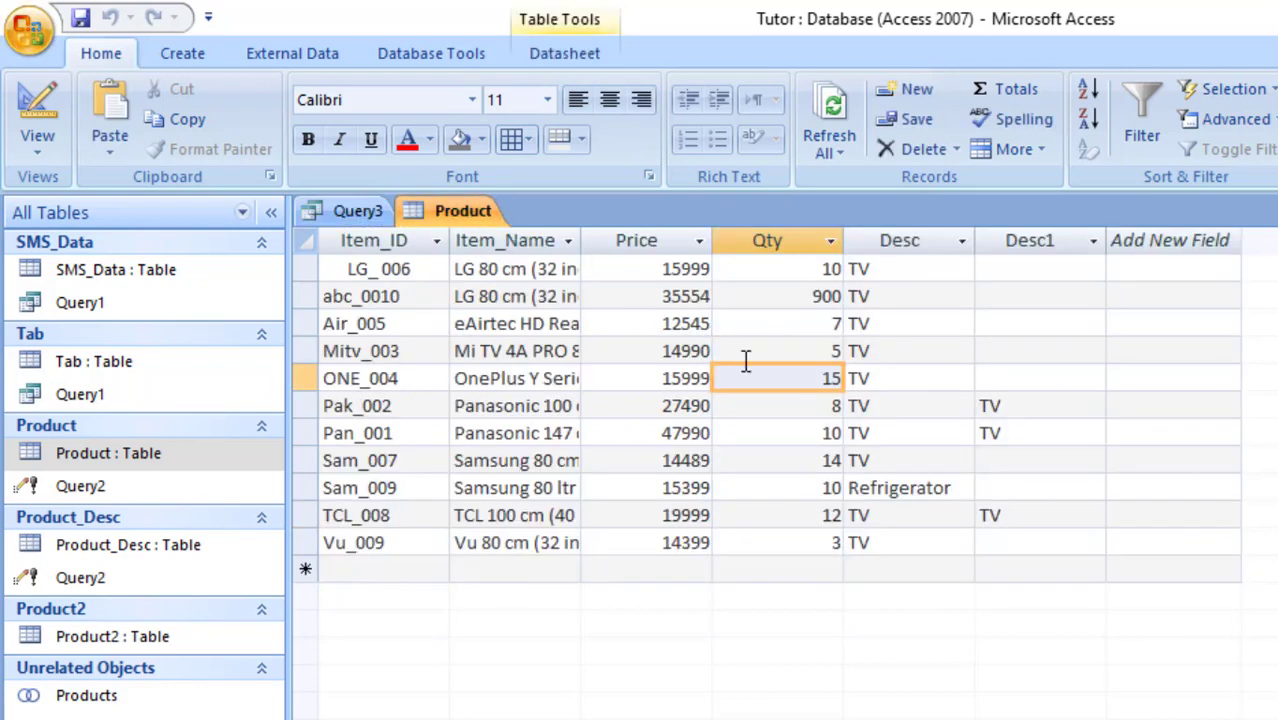
click(366, 222)
double_click(408, 407)
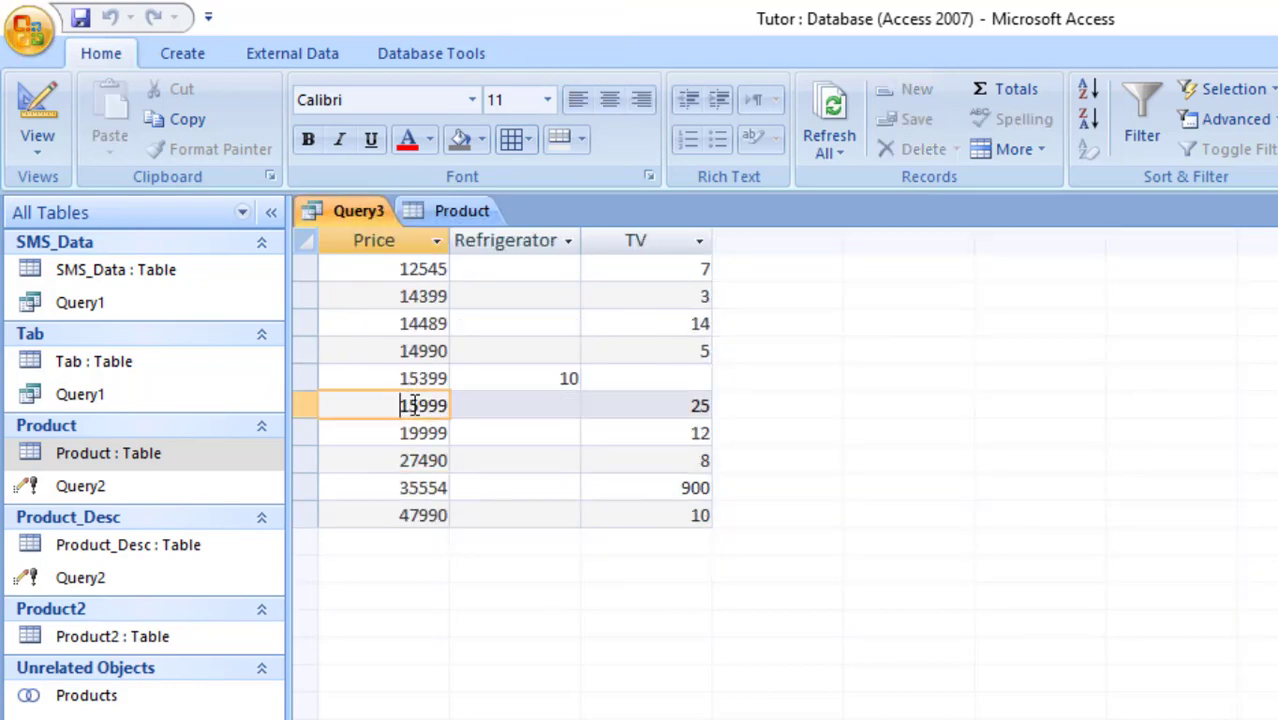
click(678, 407)
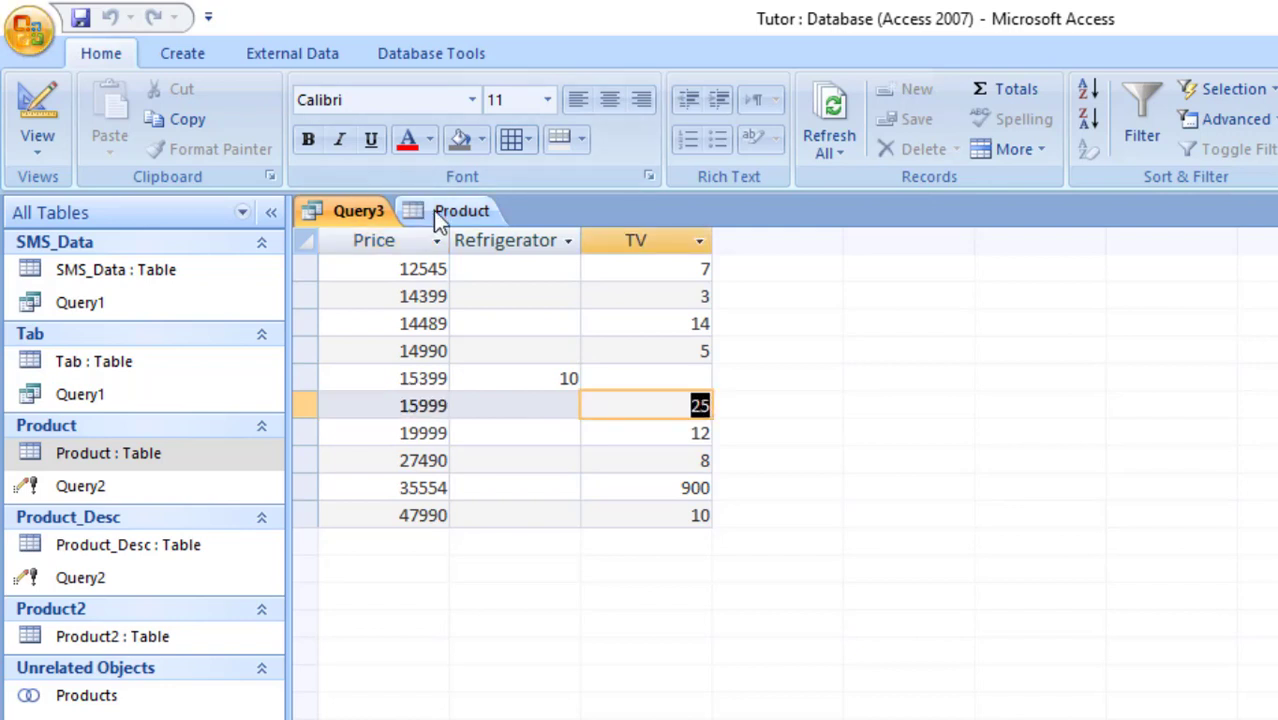
click(433, 211)
click(812, 382)
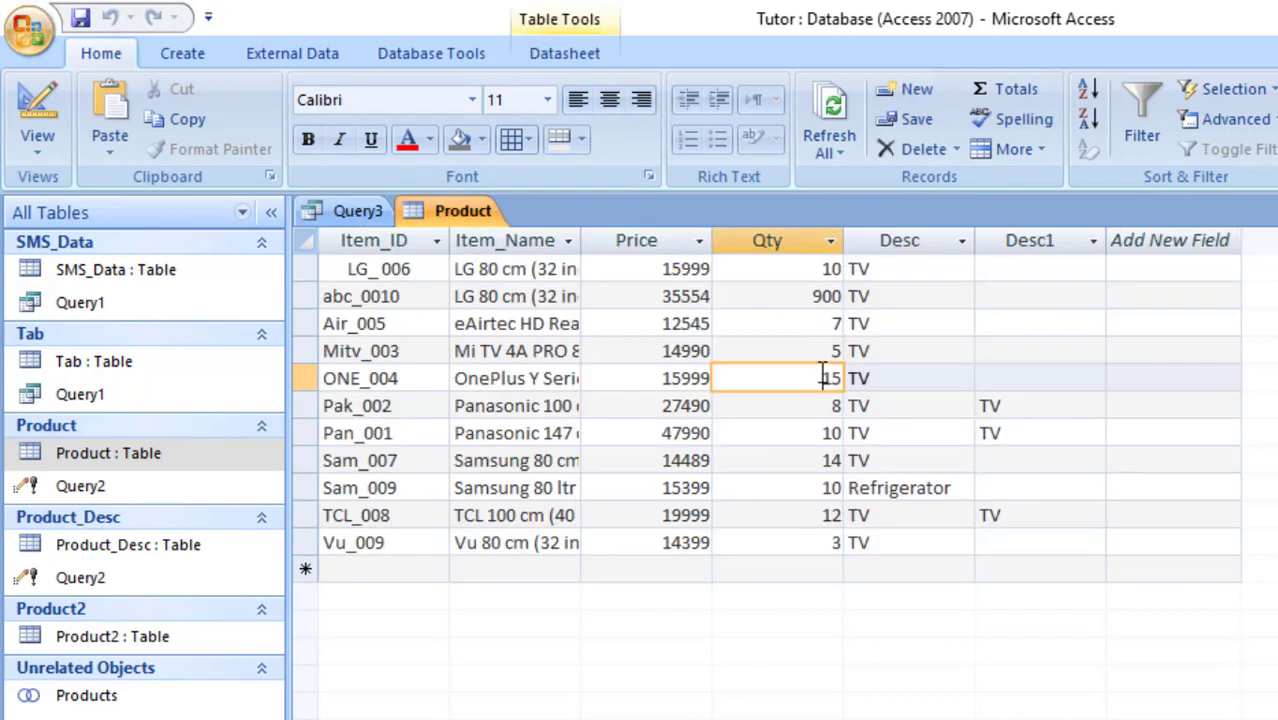
click(818, 270)
click(369, 215)
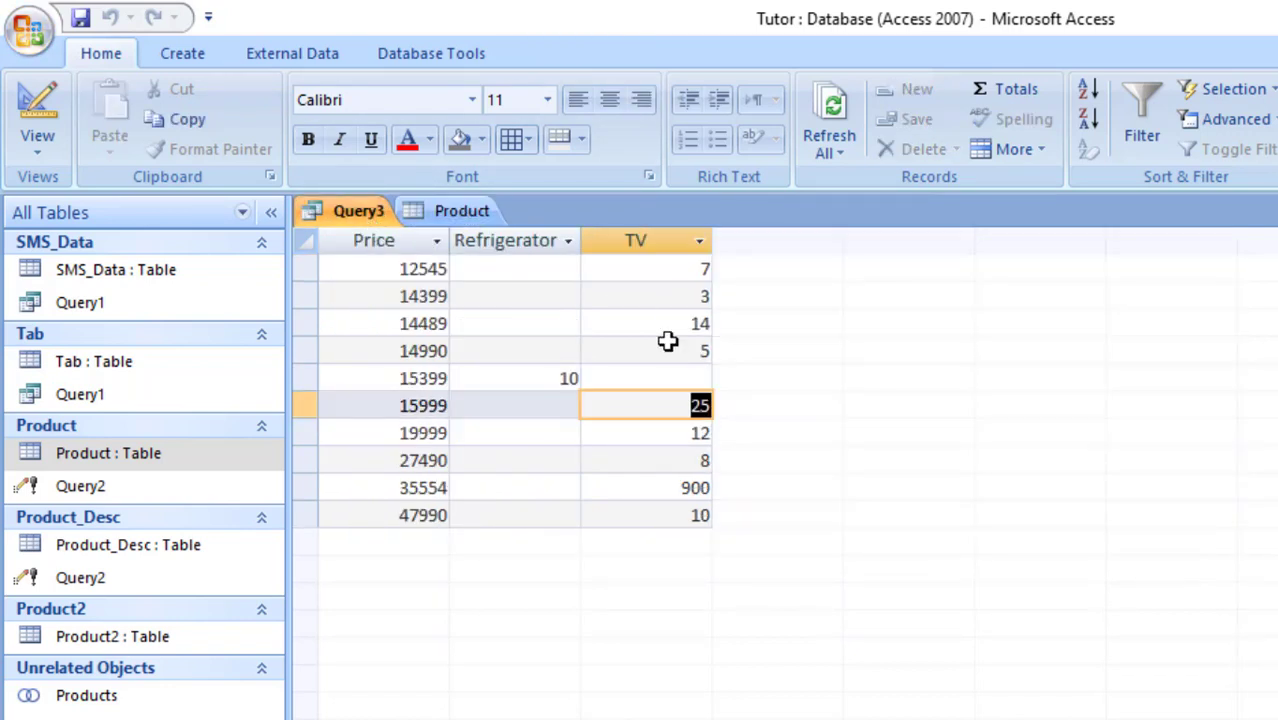
- Close the crosstab query without saving along with the Product table, and select the saved Products union query
key(ctrl+F4)
key(ctrl+F4)
key(Down)
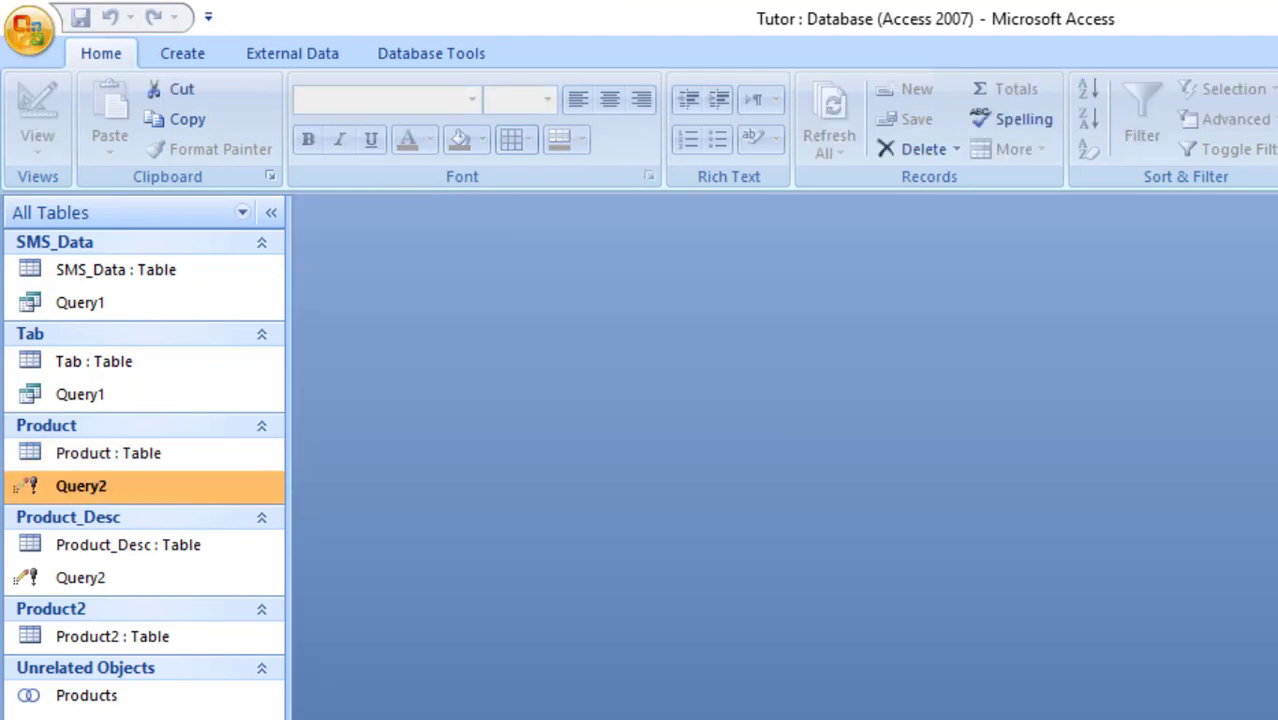
click(165, 697)
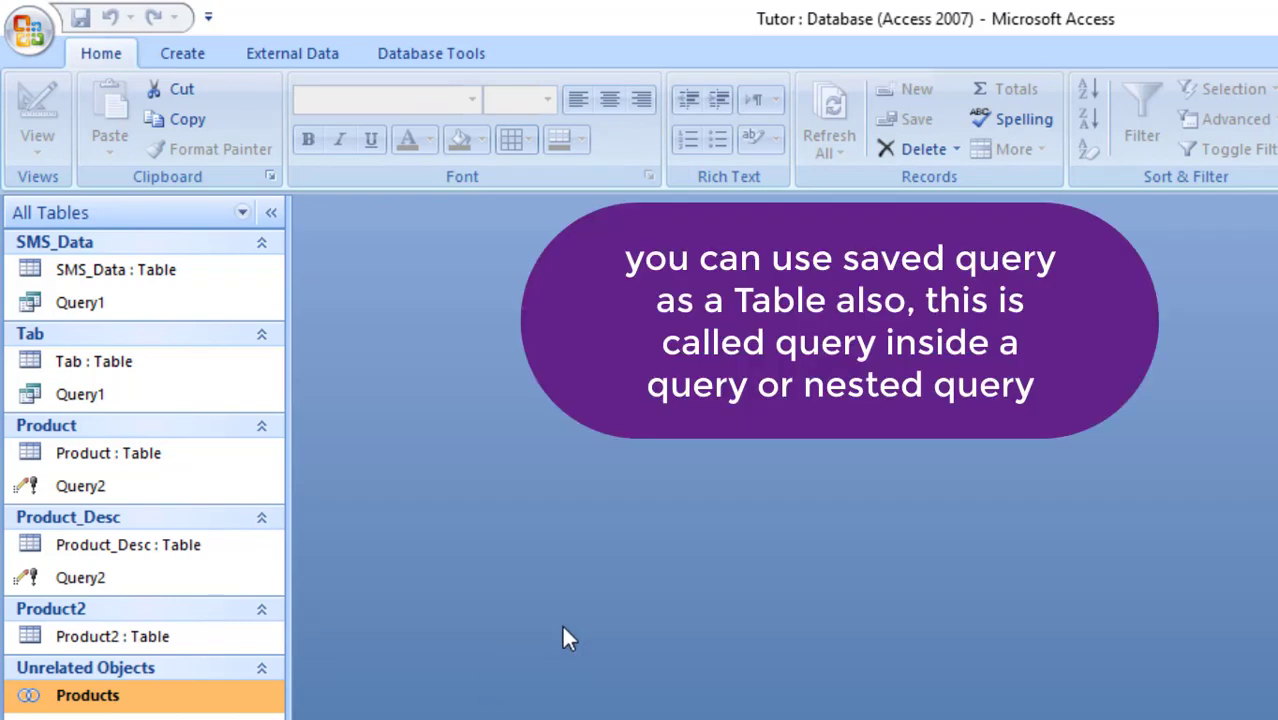
key(alt+c)
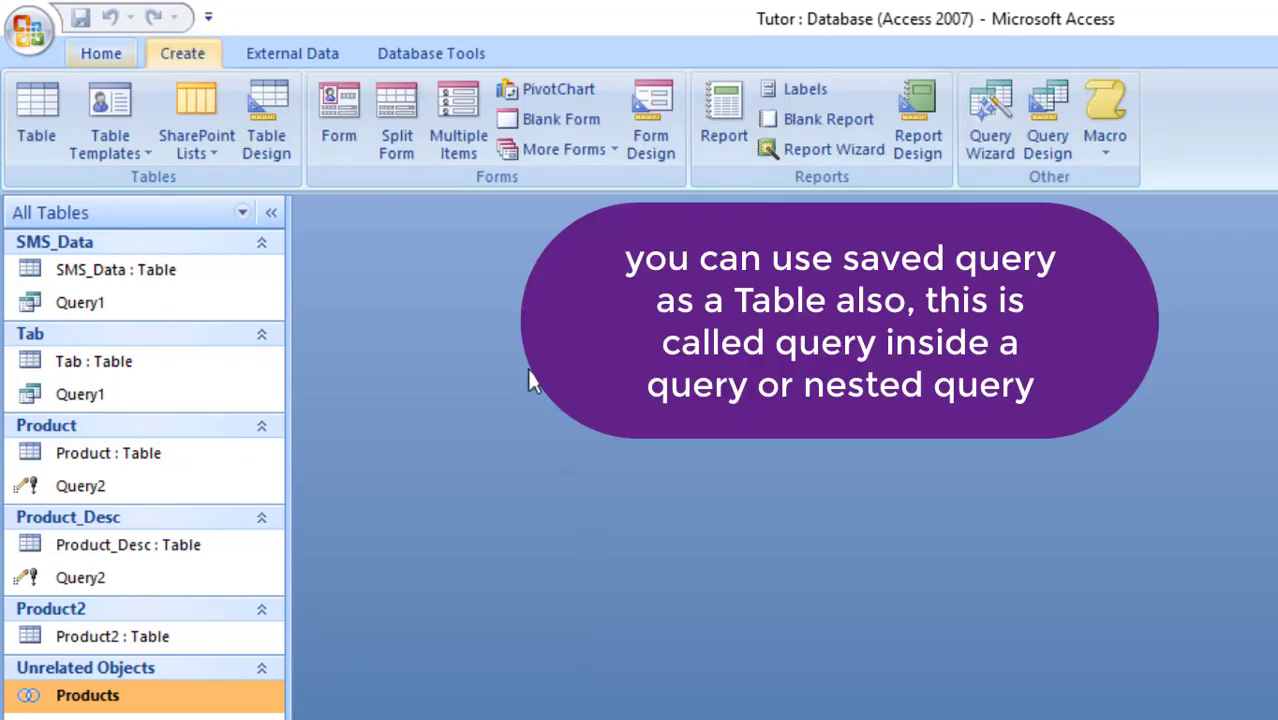
key(q)
key(d)
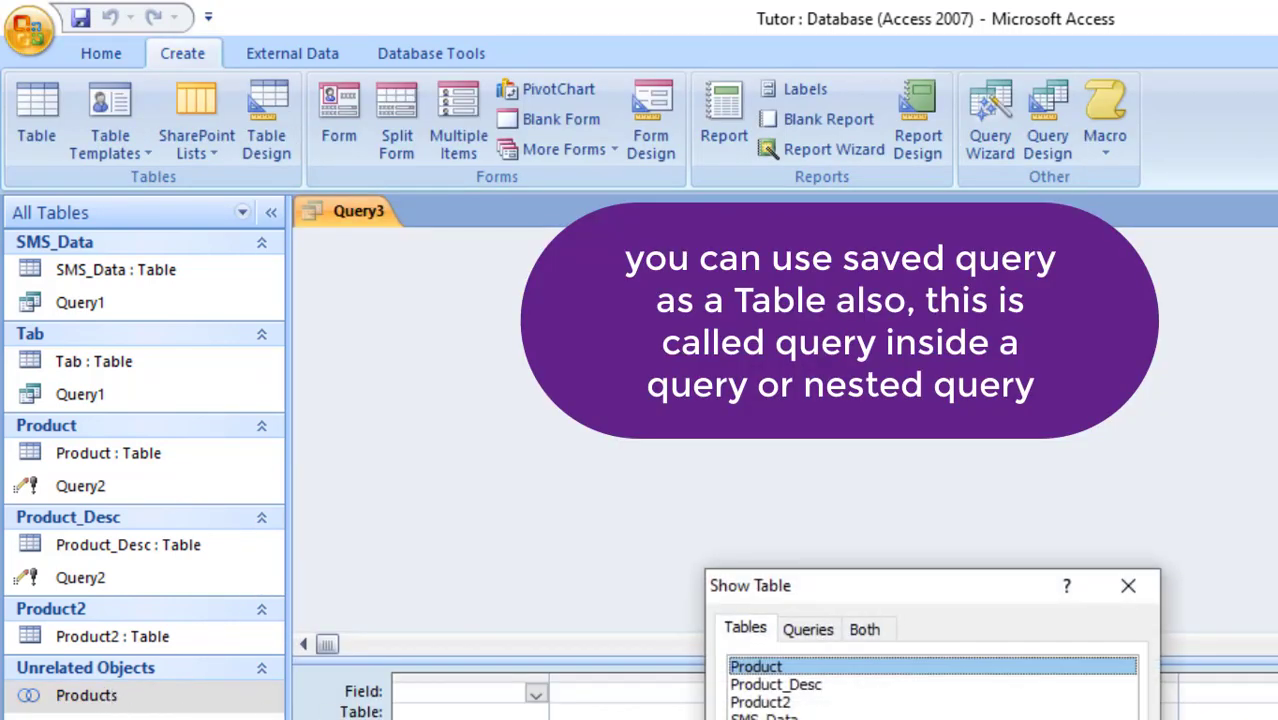
key(Escape)
key(ctrl+w)
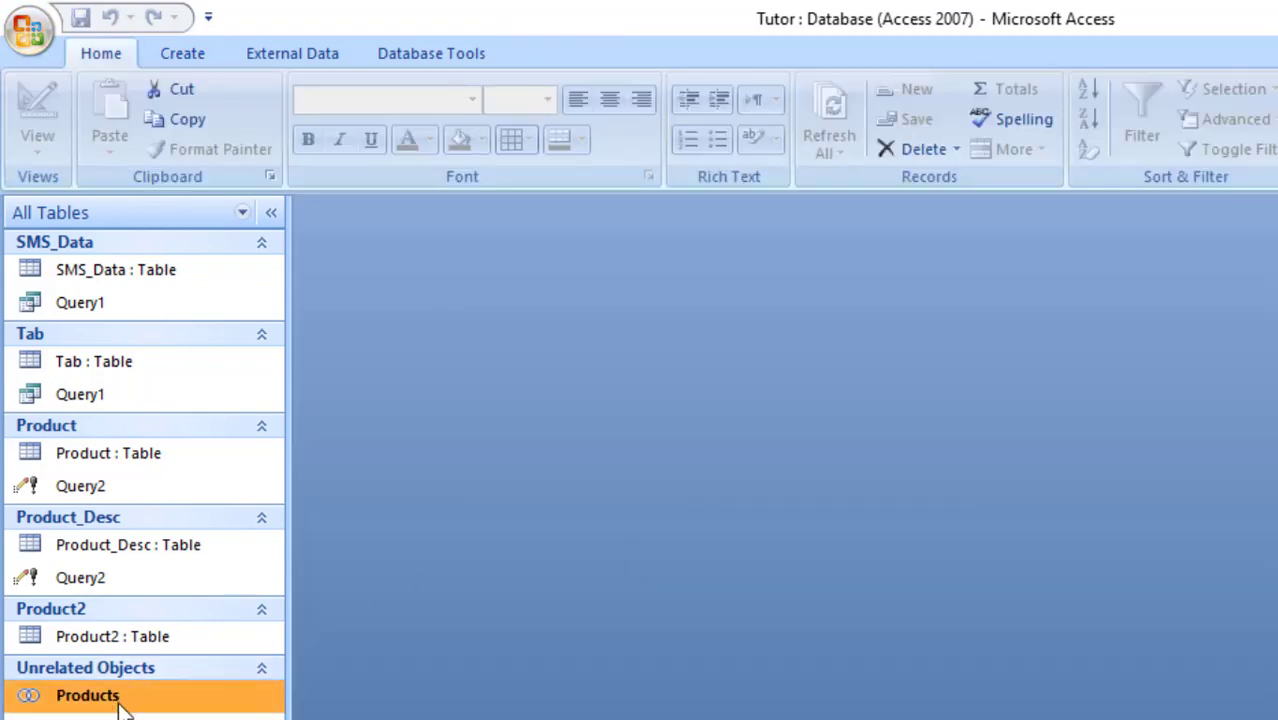
- Create a new query in design view with the saved Products query as its source
click(183, 55)
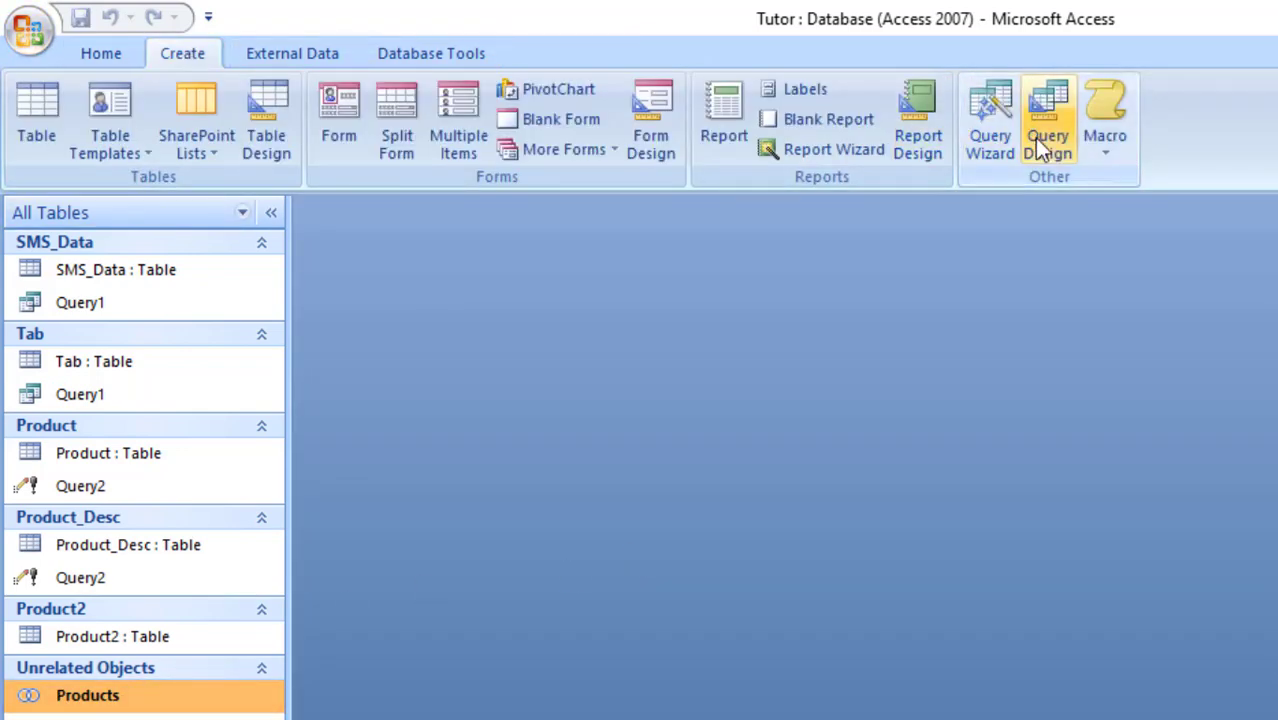
click(1034, 138)
click(808, 629)
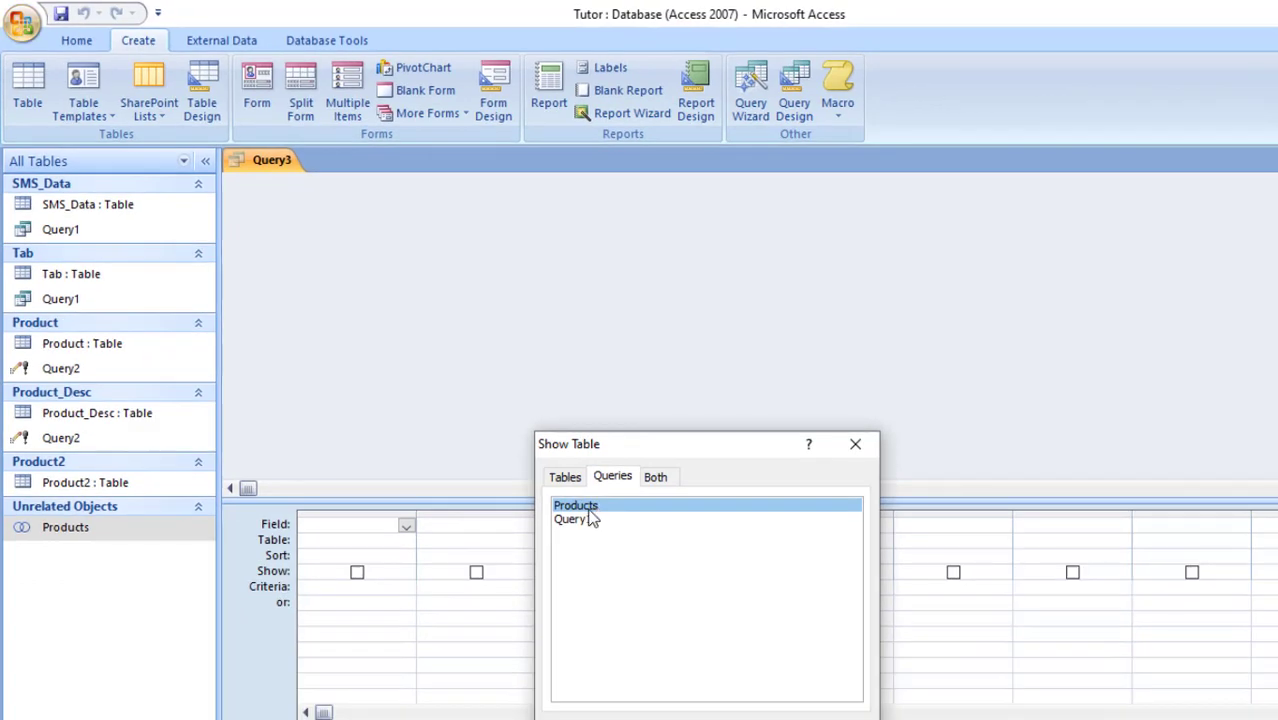
double_click(580, 506)
key(Escape)
- Add the Item_ID and Qty fields to the query grid, and move Qty ahead of Item_ID
click(358, 276)
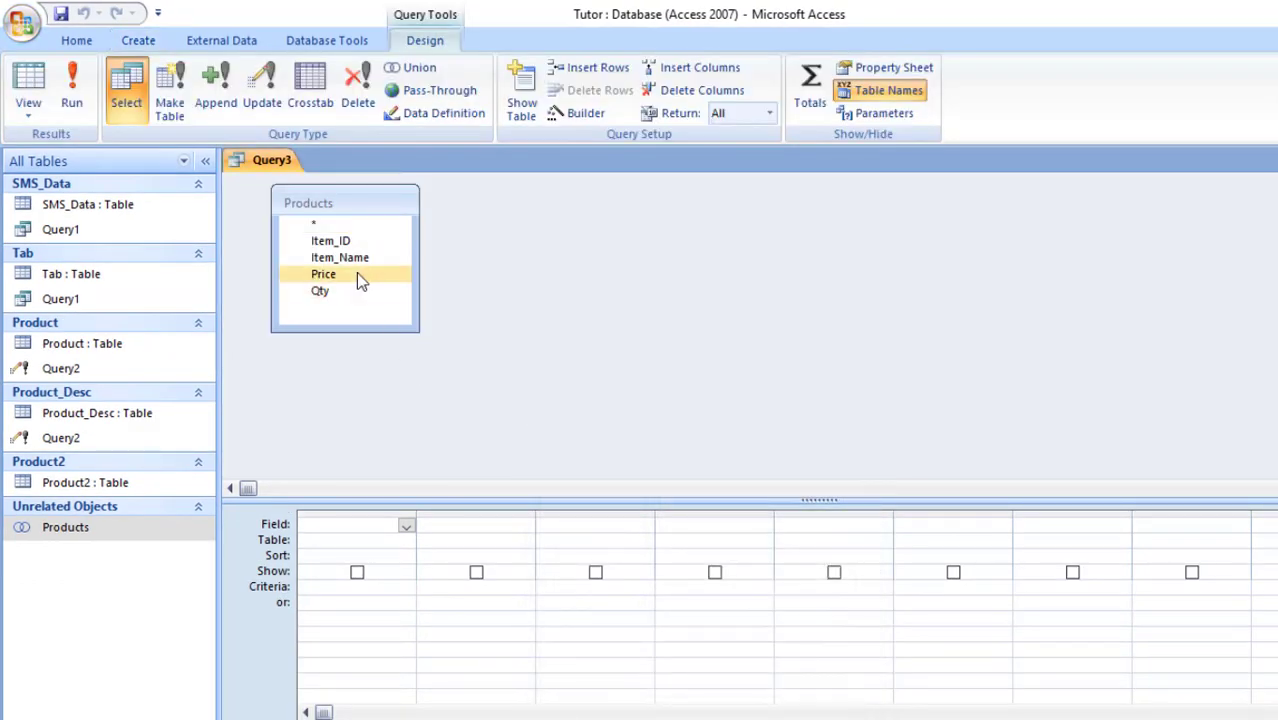
click(343, 242)
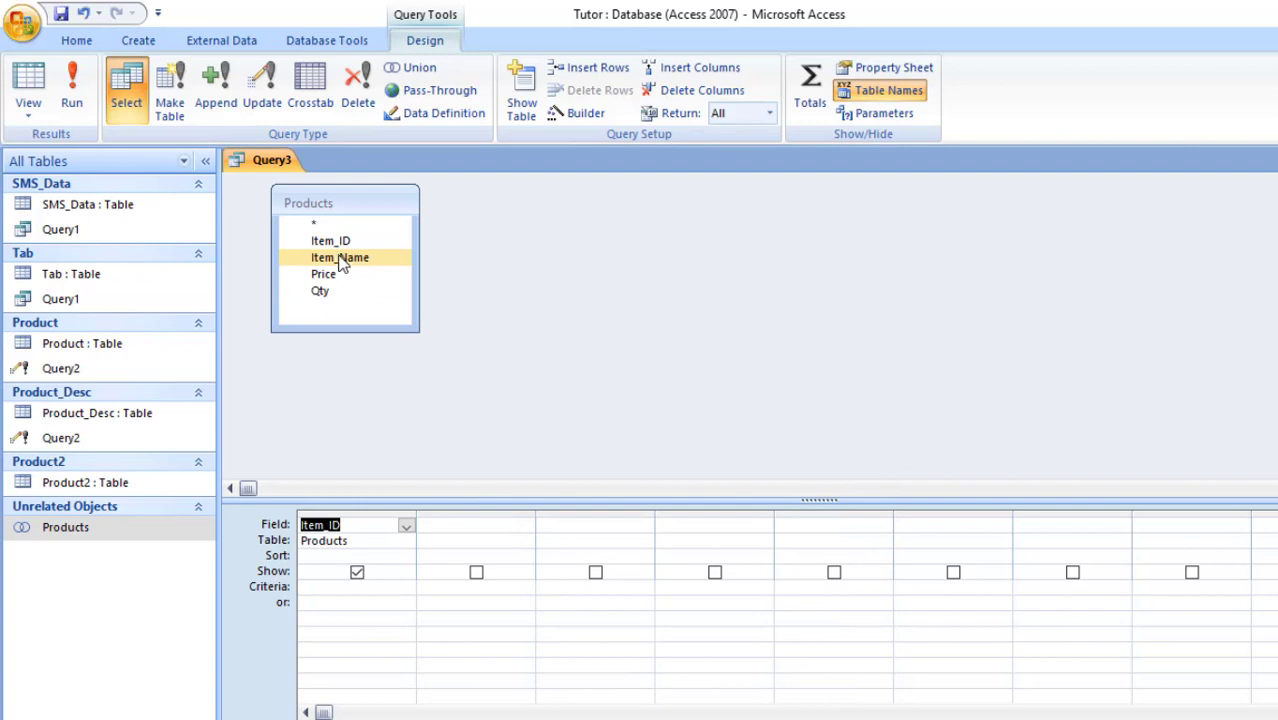
click(334, 275)
click(333, 292)
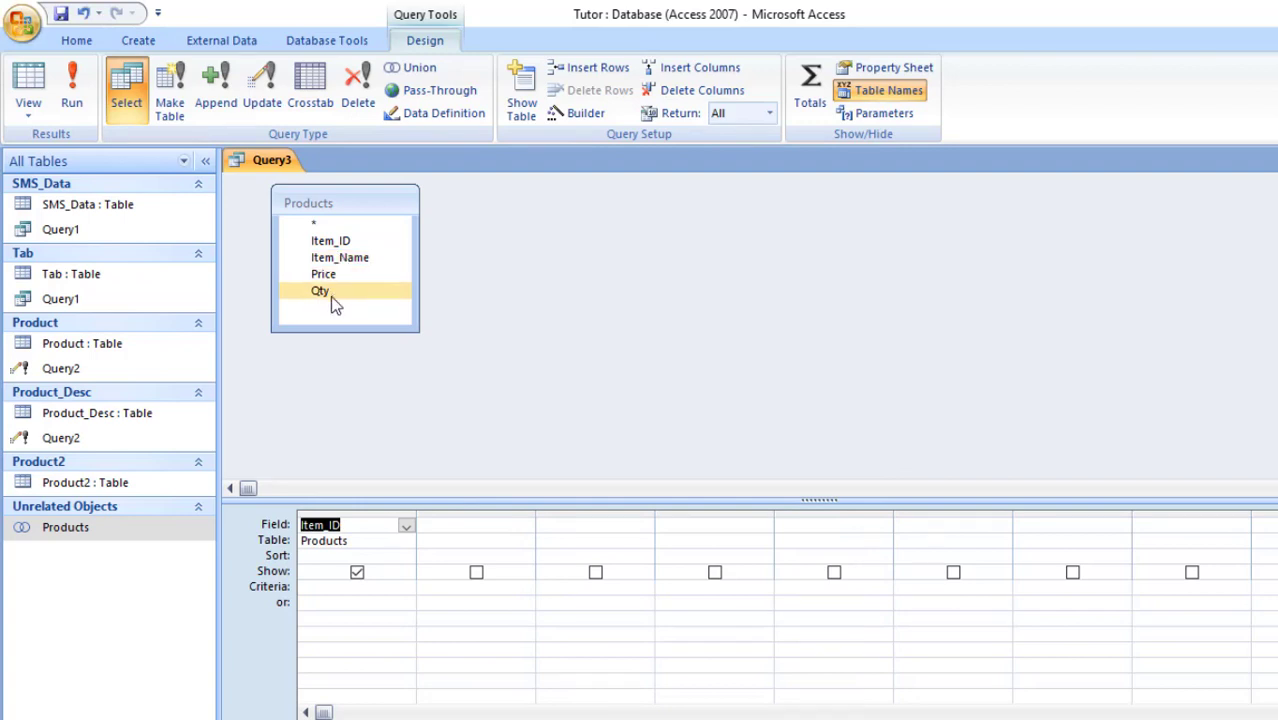
double_click(330, 292)
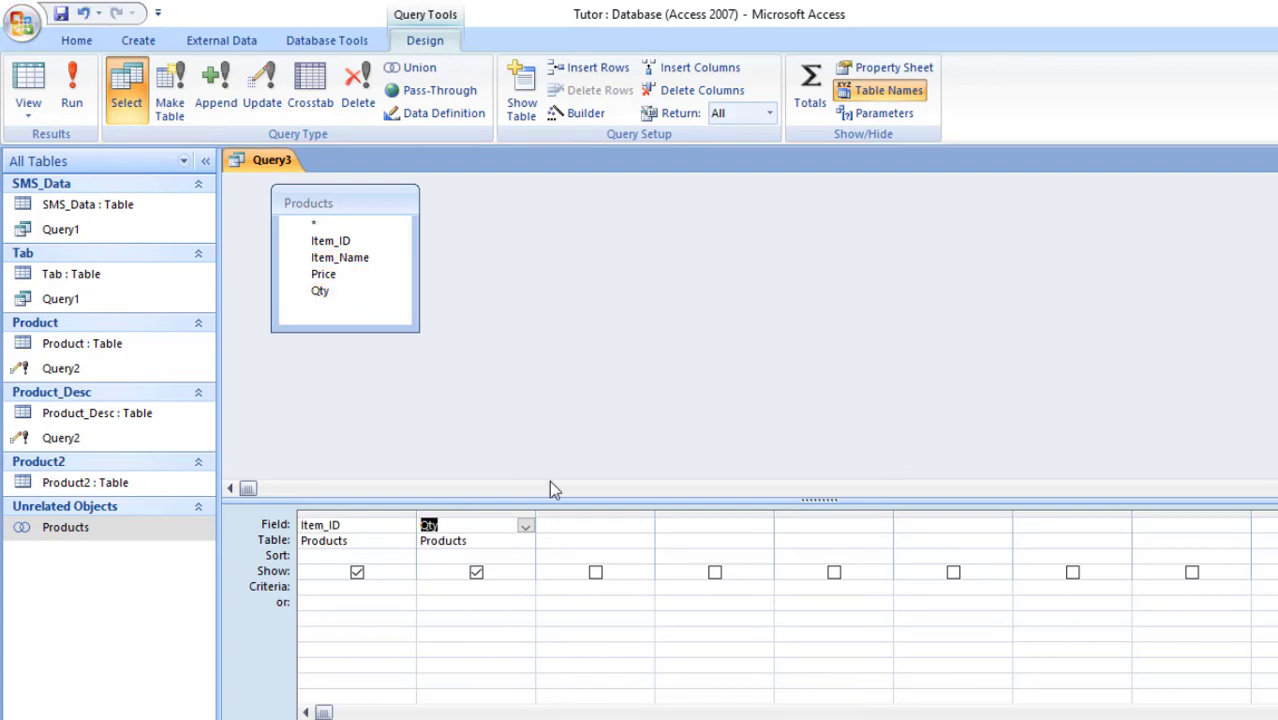
click(505, 514)
drag(505, 514, 407, 537)
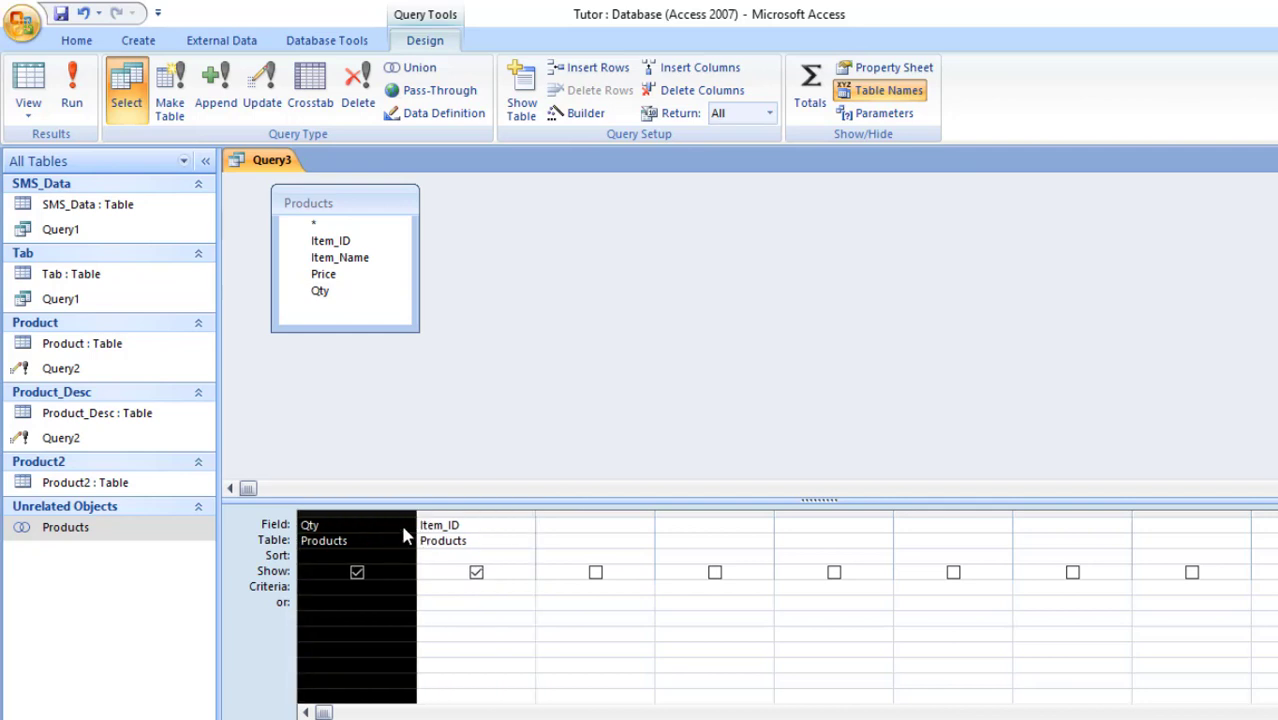
click(440, 583)
- Turn on totals, set Item_ID to Count with Qty grouped, and run the query
click(810, 92)
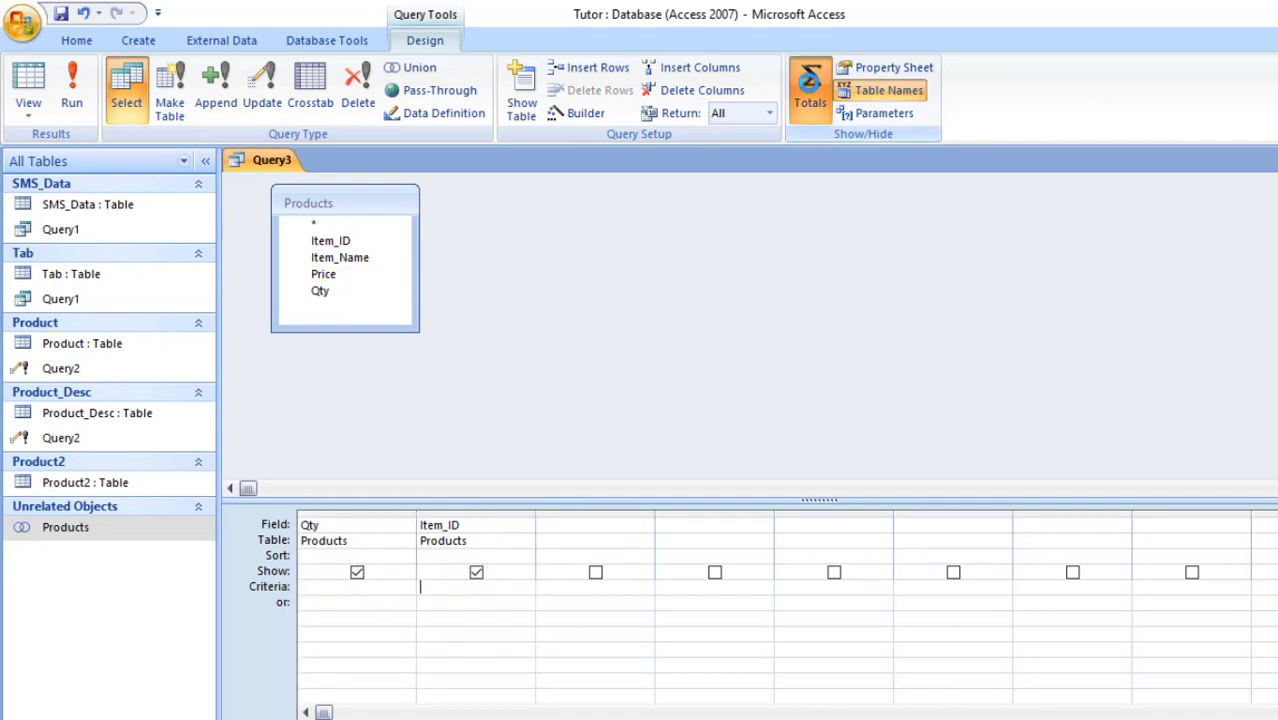
click(488, 557)
text(Count)
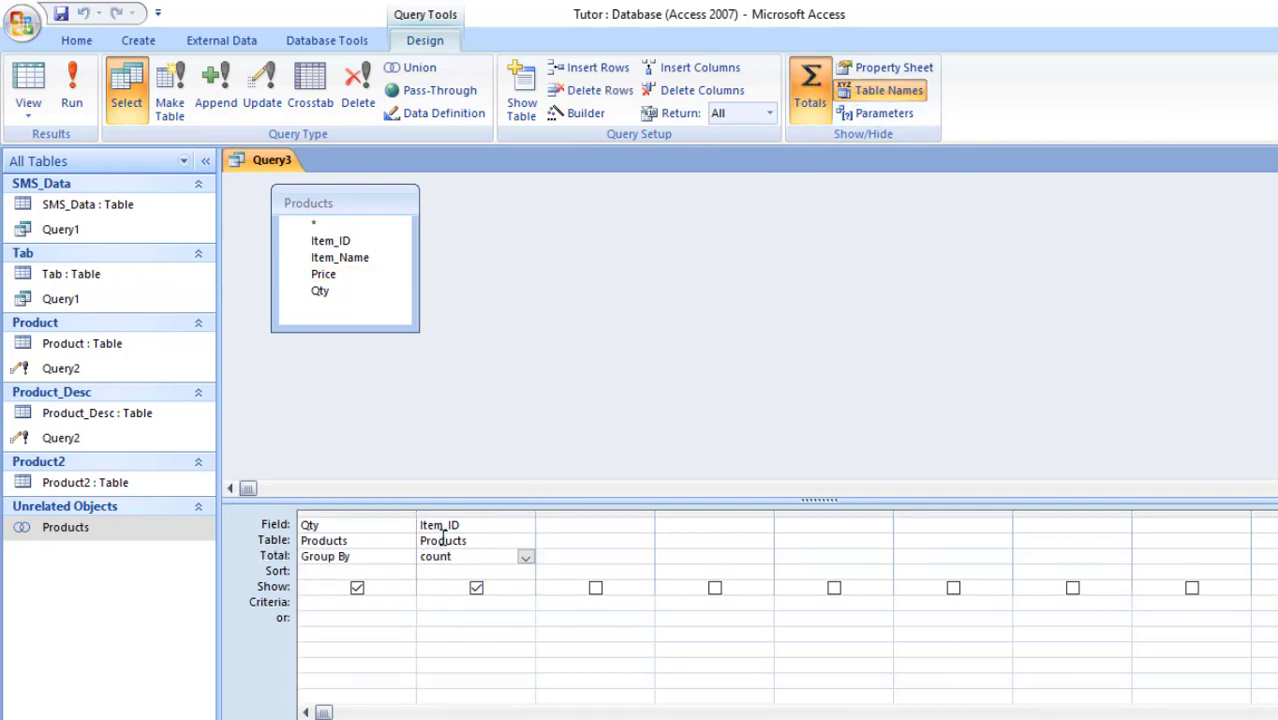
click(71, 90)
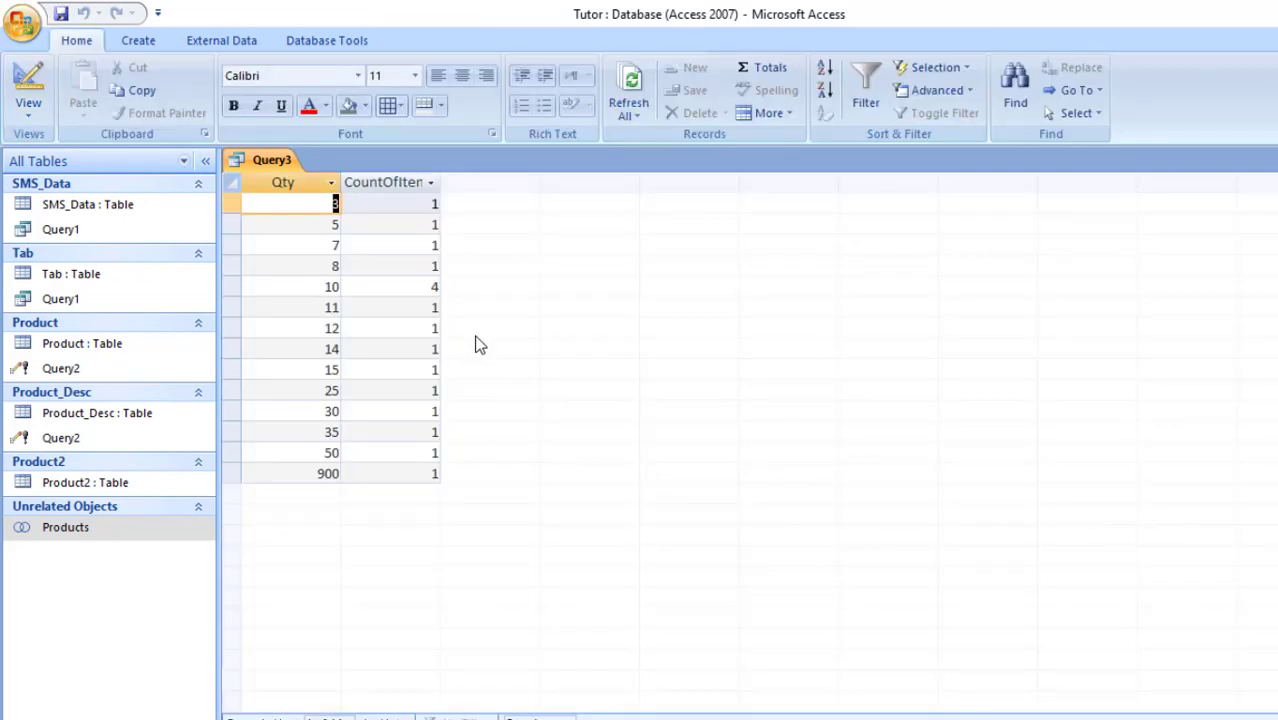
- Examine the item count for quantity 10, and return to the query design
double_click(326, 287)
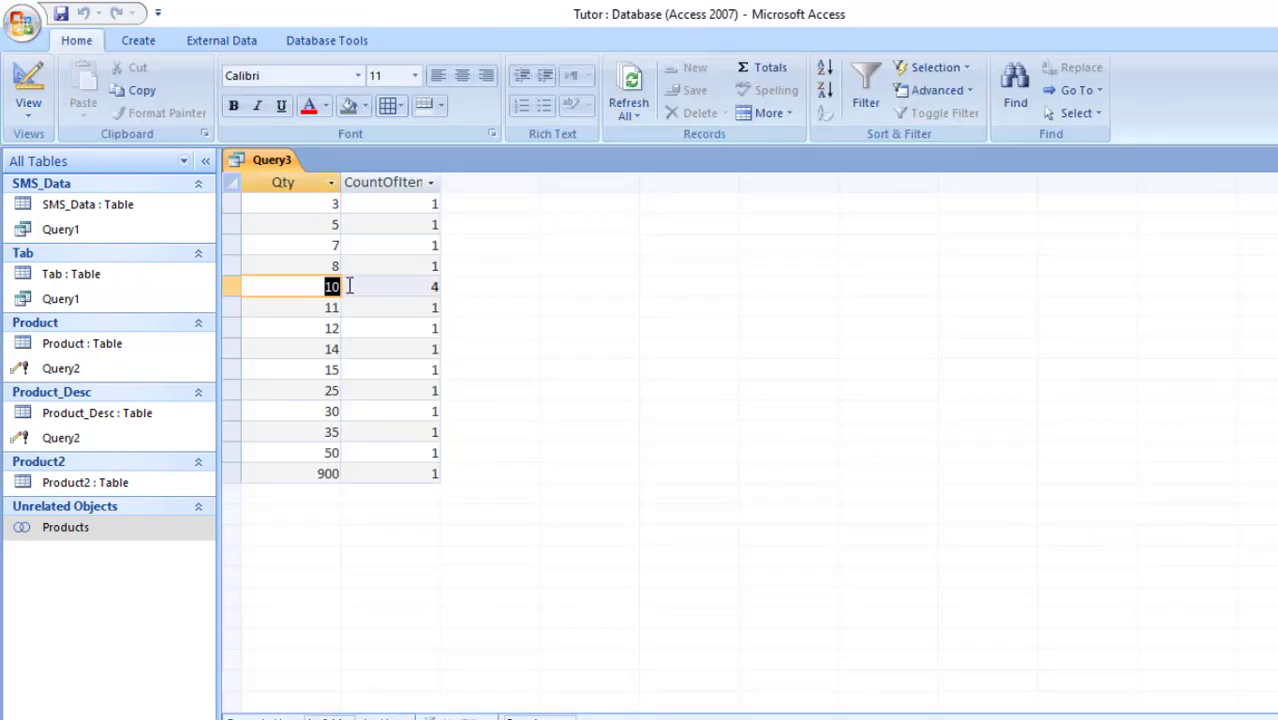
double_click(436, 287)
key(ctrl+comma)
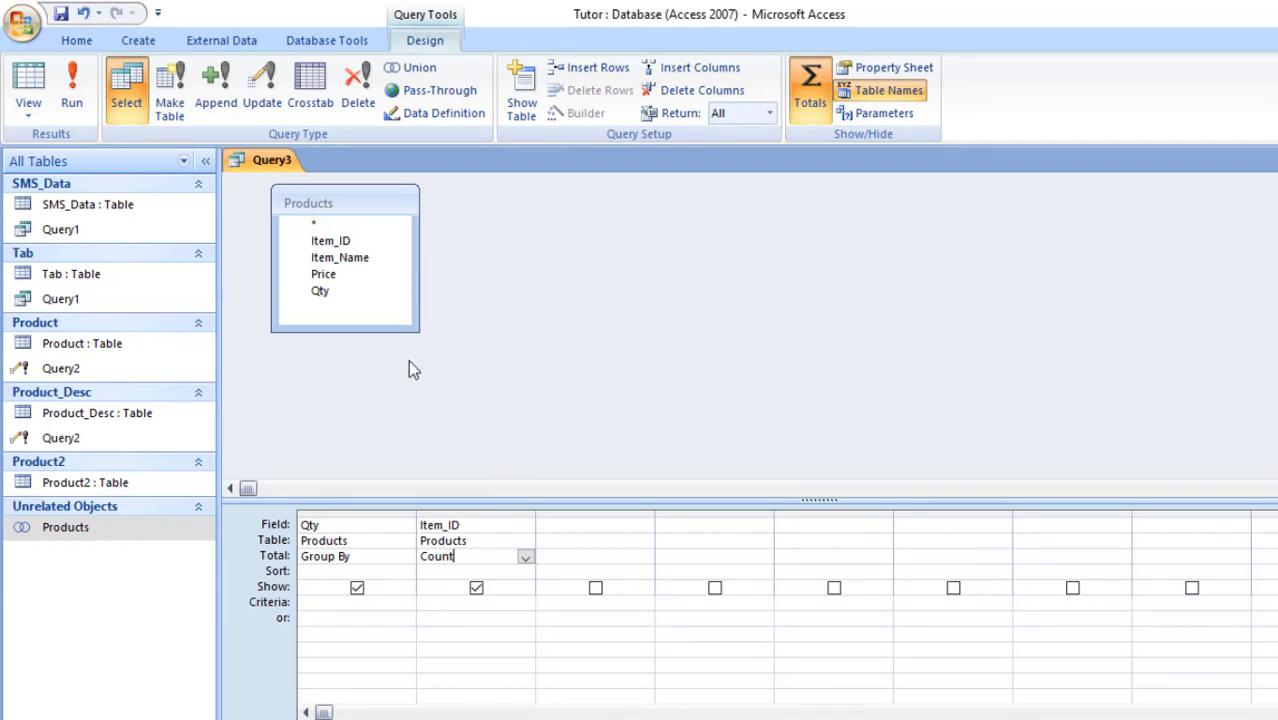
- Add the Item_Name field to the query grid, and clear the Item_ID column's Where total
double_click(364, 262)
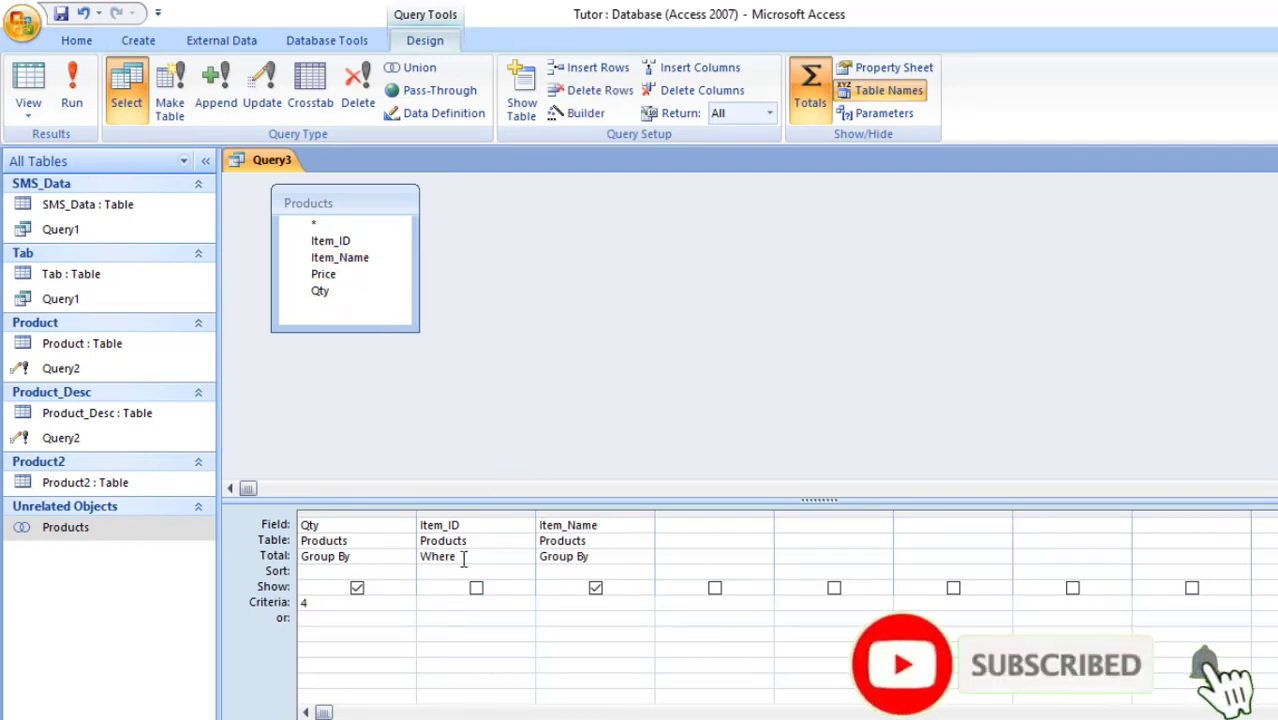
drag(465, 557, 414, 557)
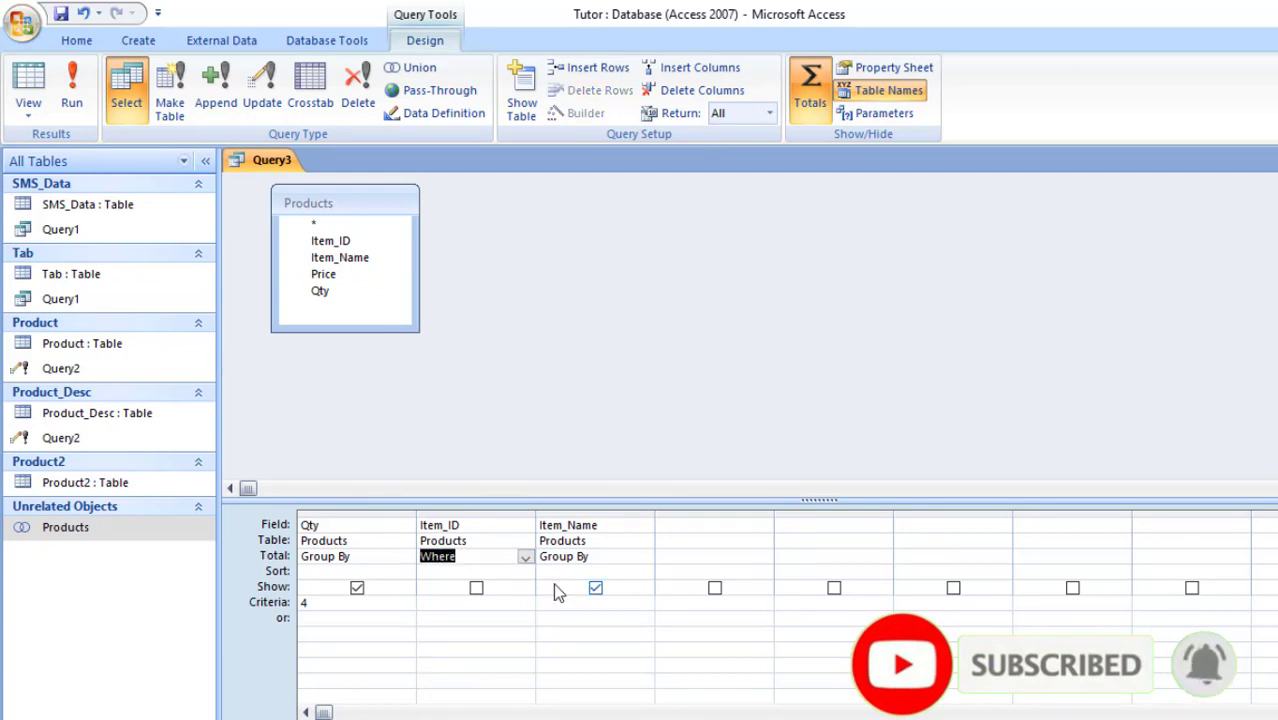
key(Delete)
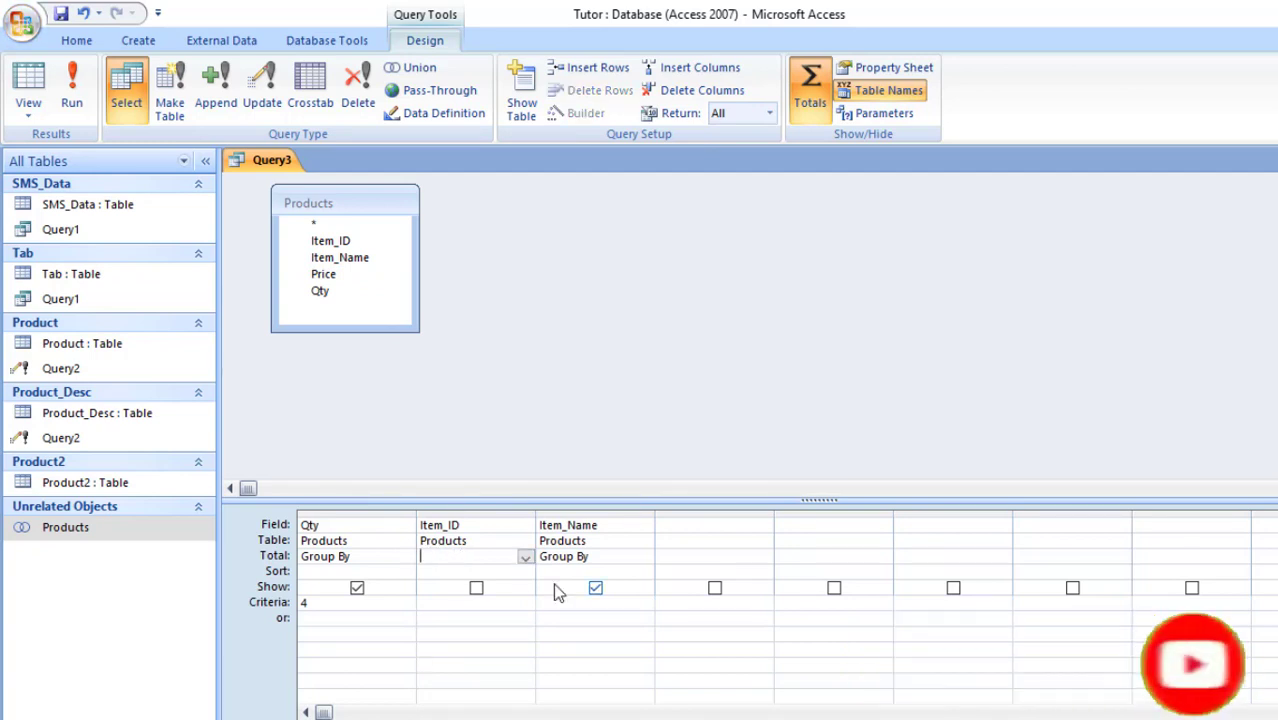
- Set the criterion of the Qty column to 10
key(shift+Tab)
key(Down)
key(Down)
key(Down)
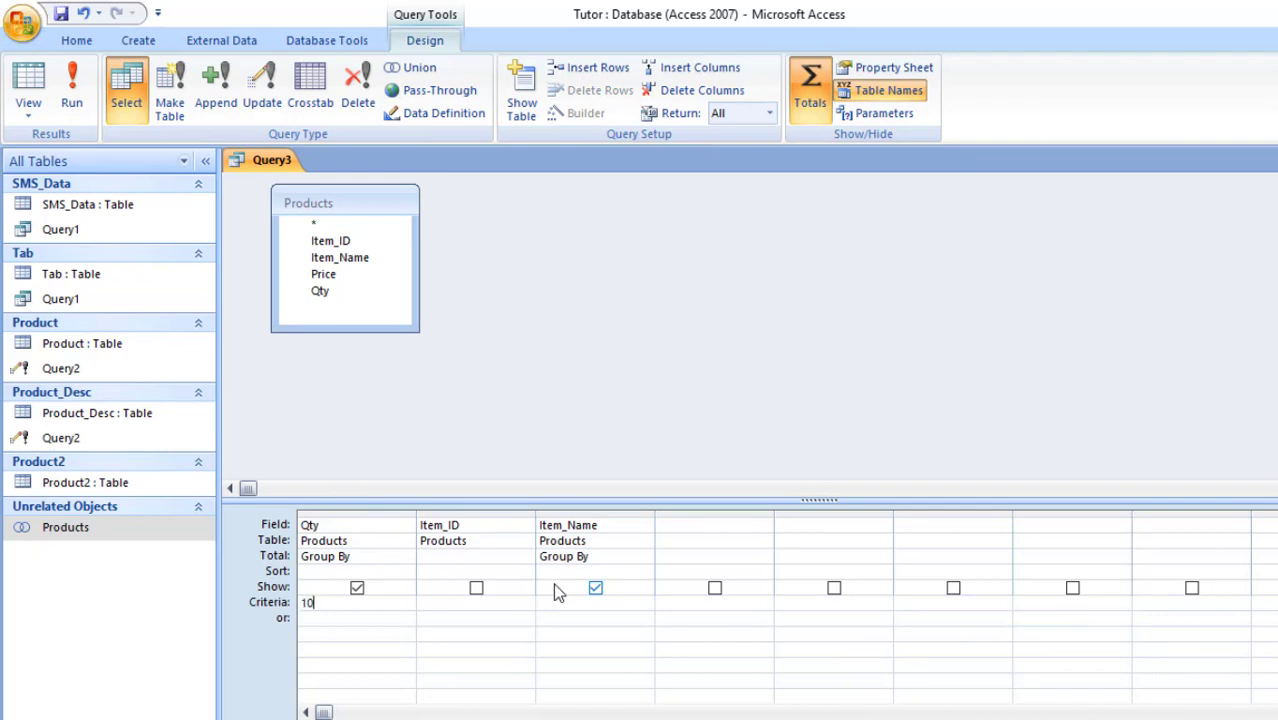
text(10)
- Set the Total of the Item_ID column to Sum
key(Tab)
key(Up)
key(Up)
key(Up)
key(alt+Down)
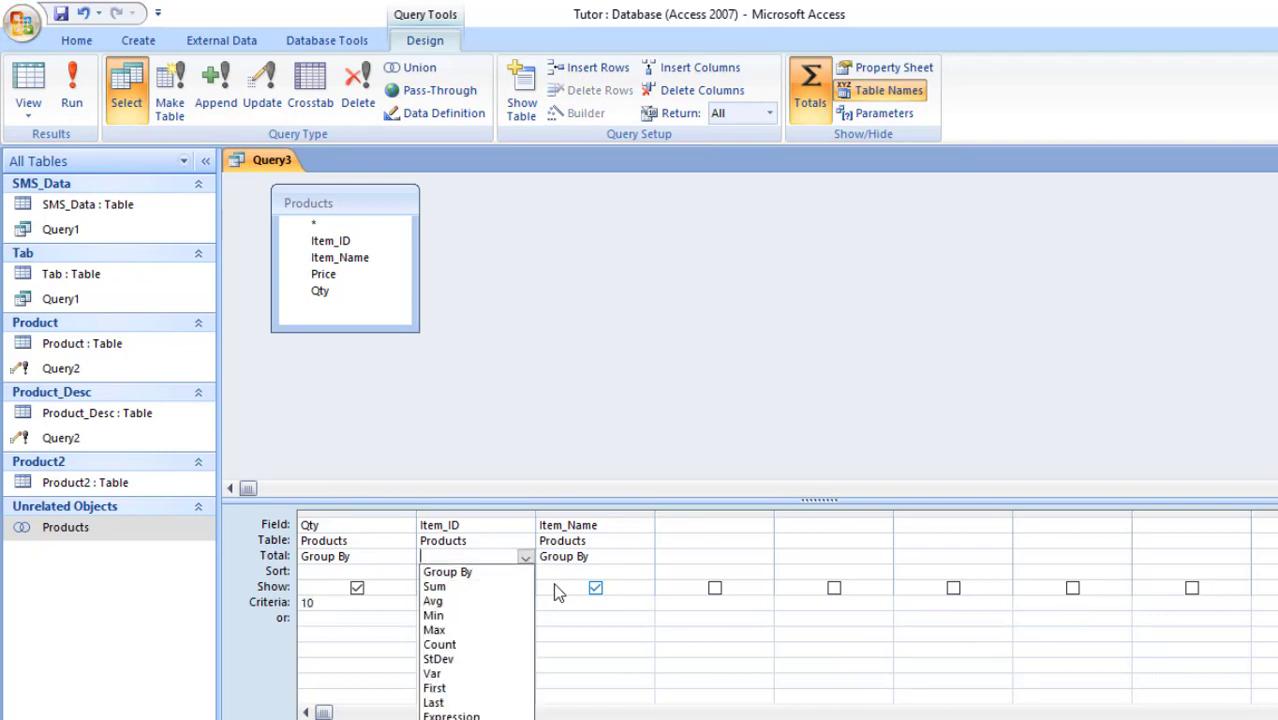
key(Down)
key(Down)
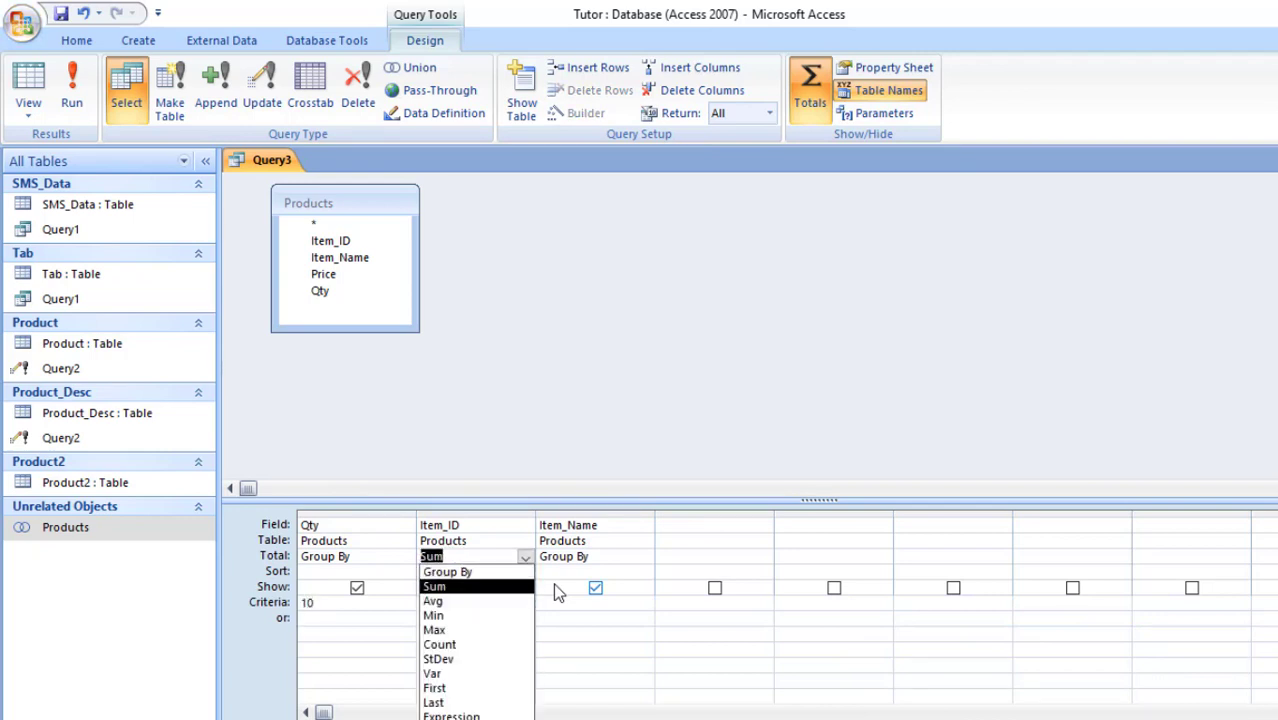
key(Return)
- Run the query and examine the names of the items whose quantity is 10
key(alt+j)
key(q)
key(r)
key(Down)
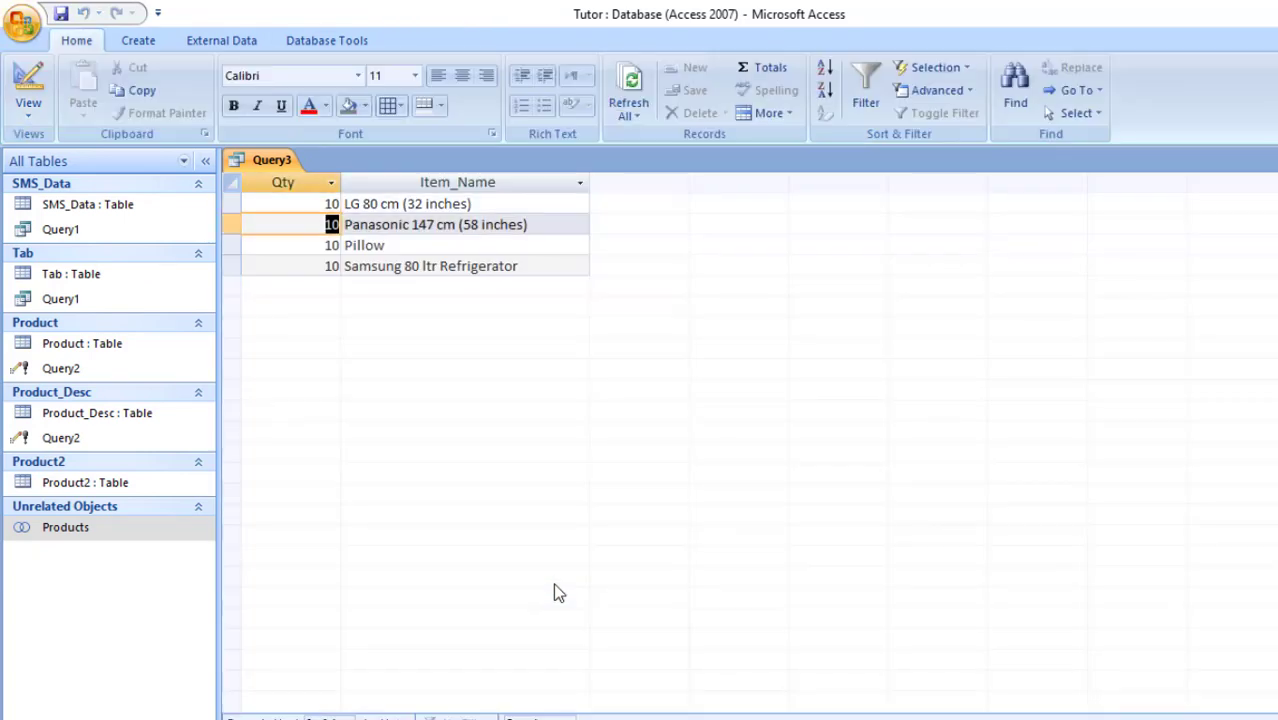
key(Down)
key(Up)
key(Up)
key(Down)
key(Down)
key(Up)
key(Up)
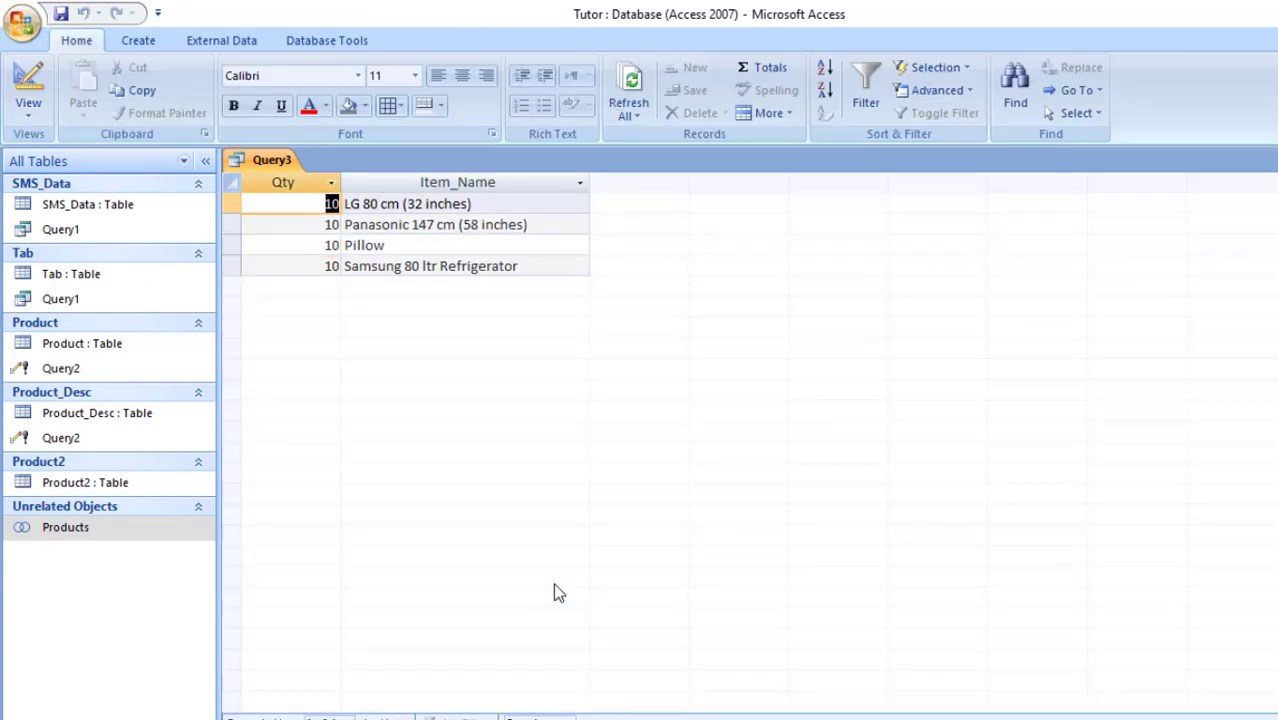
key(Down)
key(Up)
key(Right)
key(Down)
key(Down)
key(Left)
key(Right)
key(Down)
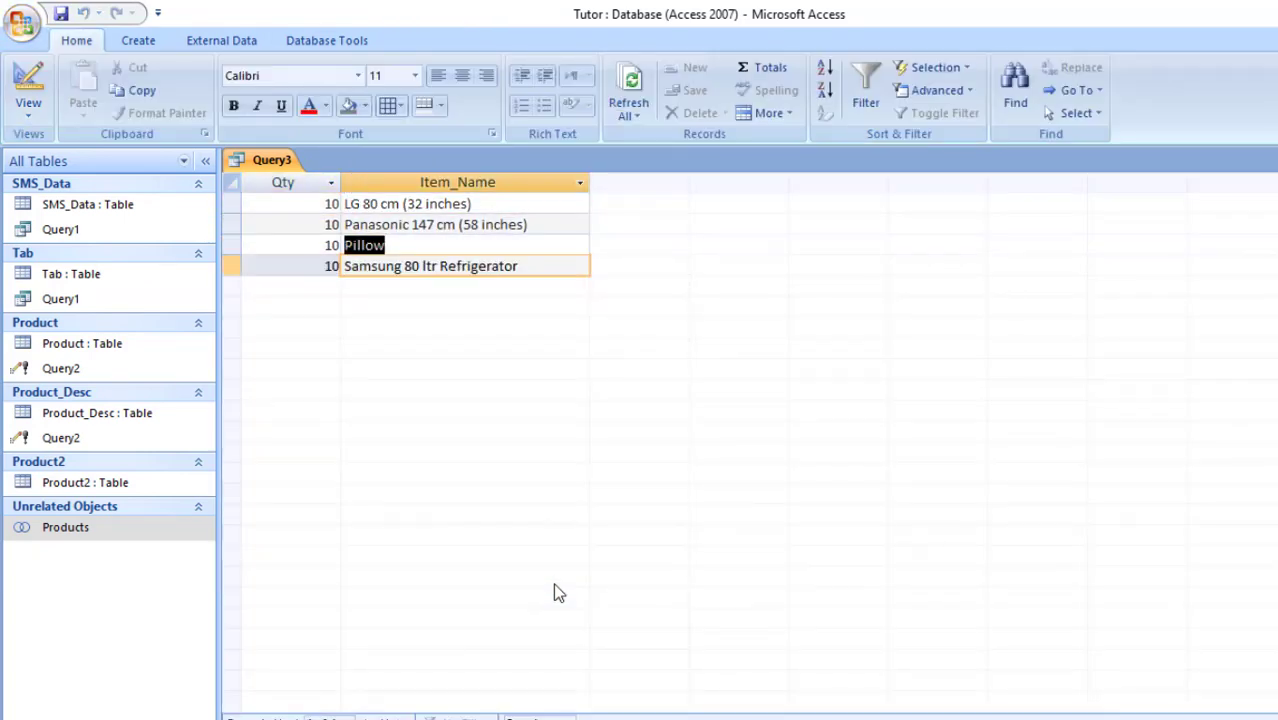
key(Up)
key(Up)
key(Left)
key(Down)
key(Down)
key(Right)
key(Left)
key(Up)
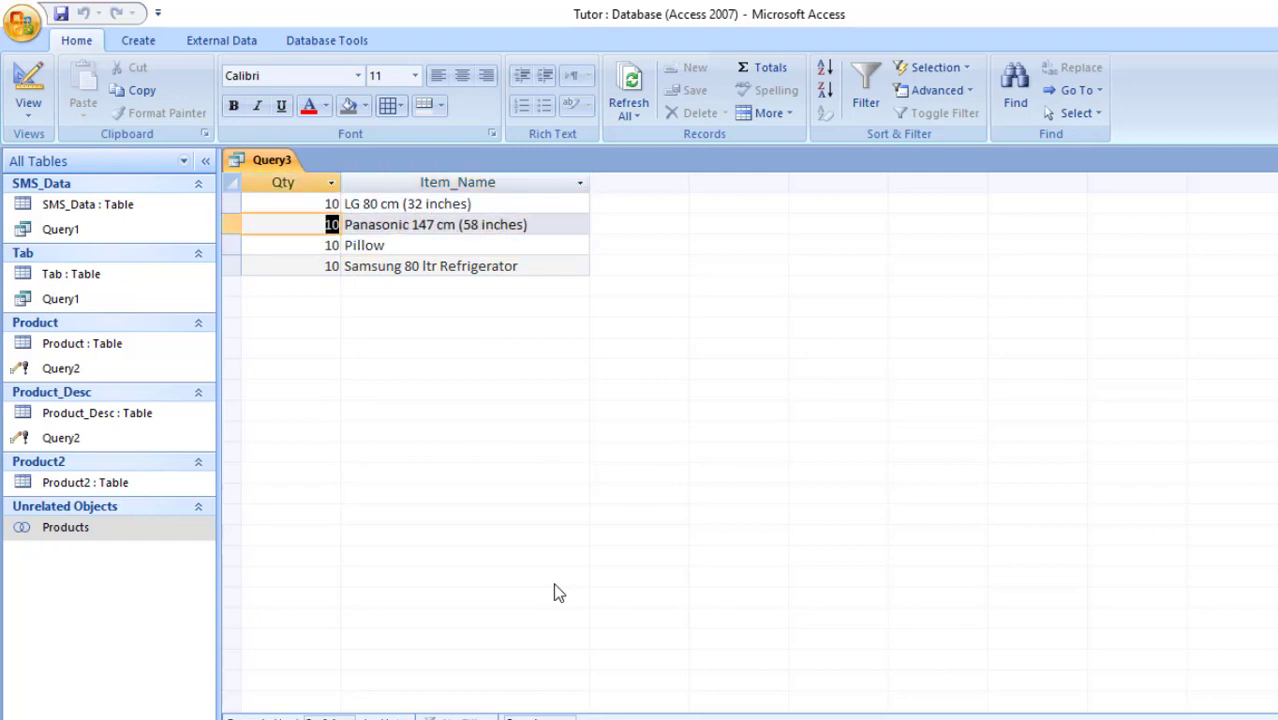
key(Up)
- Return to the query design, and close the query without saving it
key(ctrl+period)
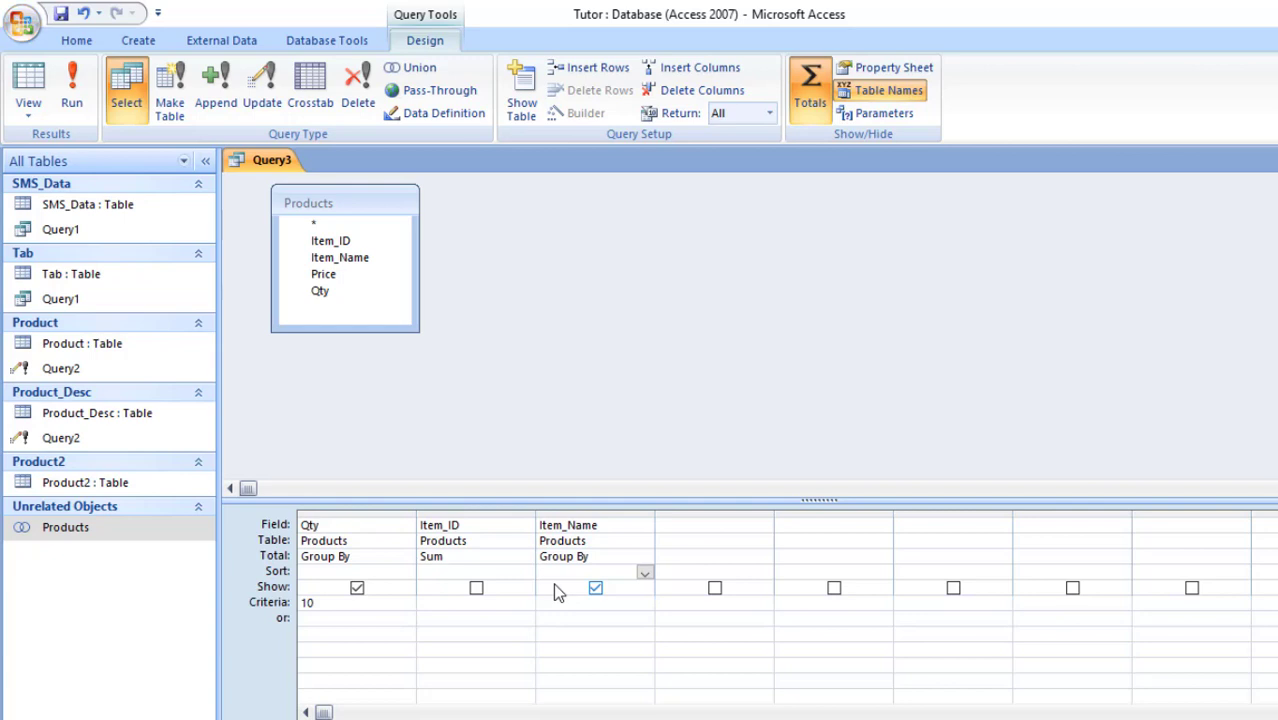
key(ctrl+w)
key(Tab)
key(Return)
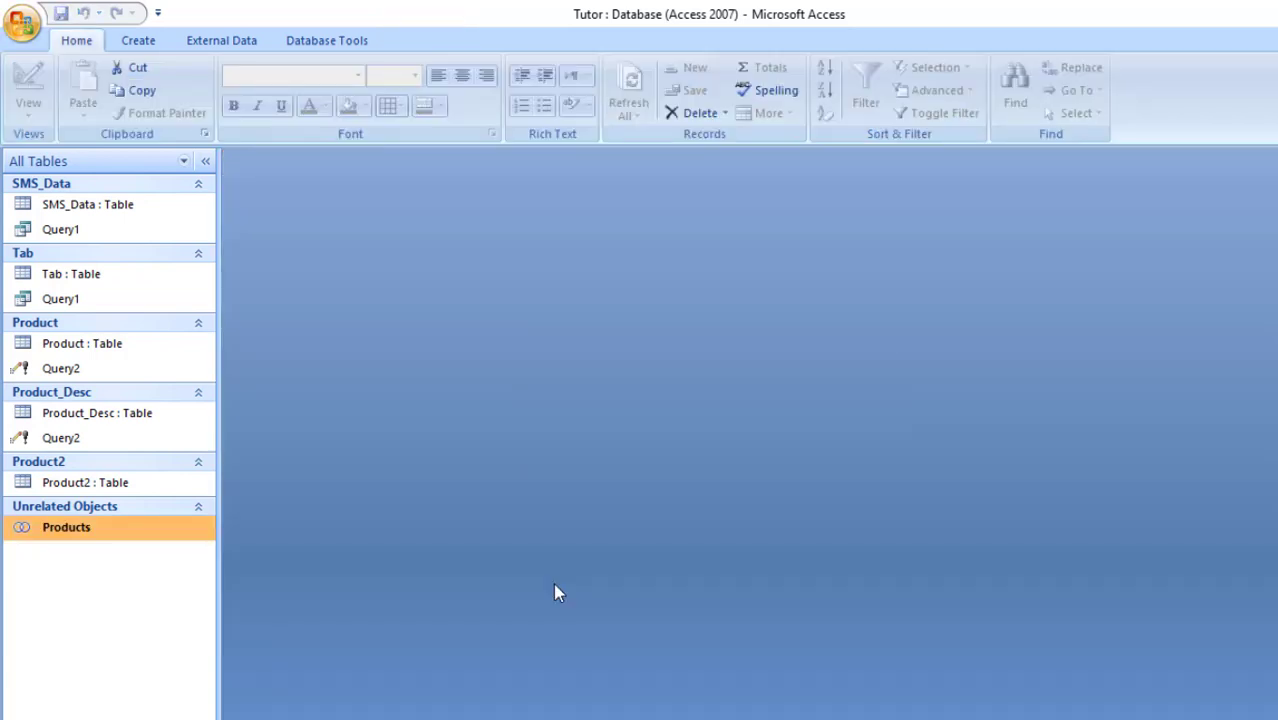